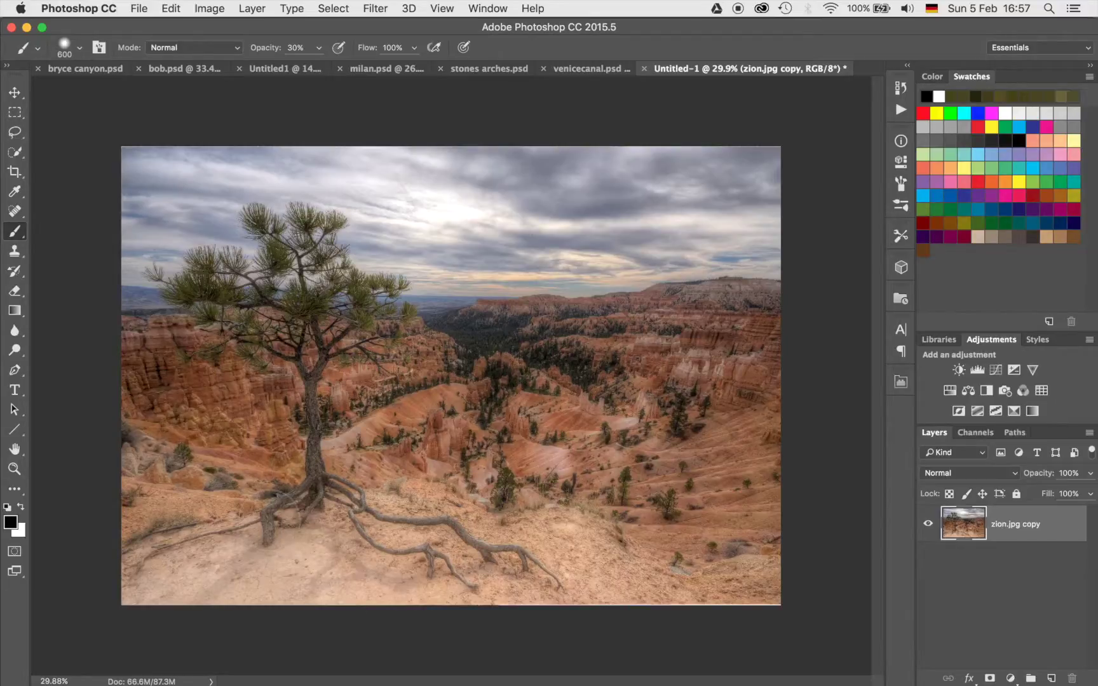
- Examine the brightness of the ground around the tree roots and of the photo as a whole
scroll(280, 547, up, 5)
scroll(270, 518, down, 10)
scroll(270, 518, left, 8)
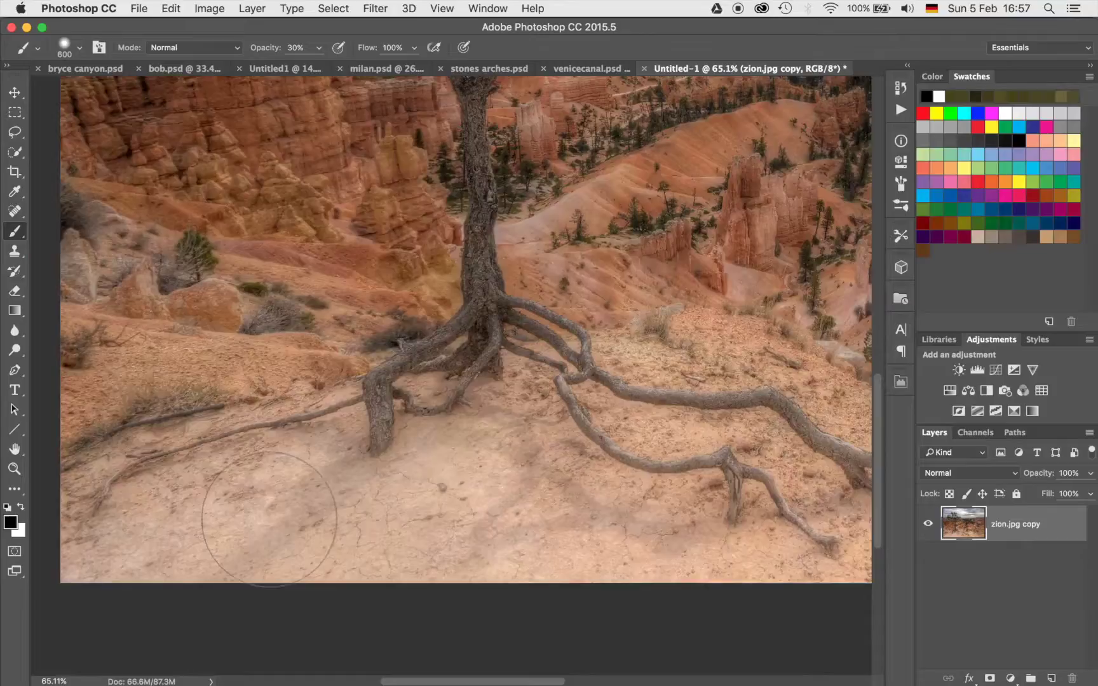
scroll(269, 518, up, 3)
scroll(269, 518, right, 6)
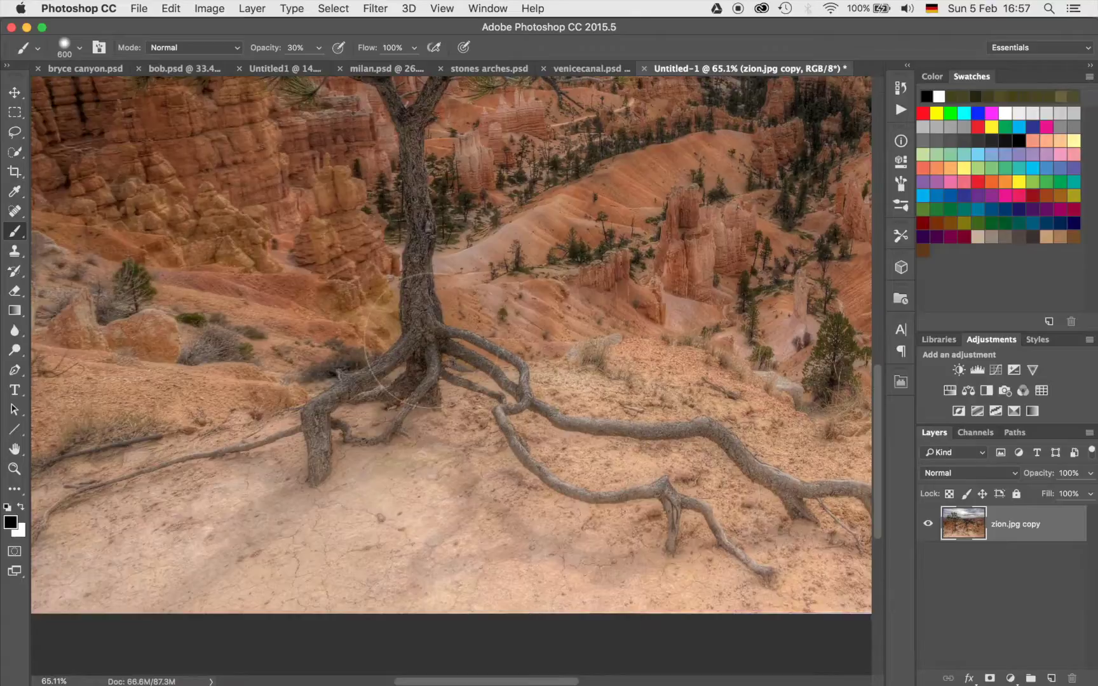
scroll(445, 407, up, 5)
scroll(459, 406, down, 10)
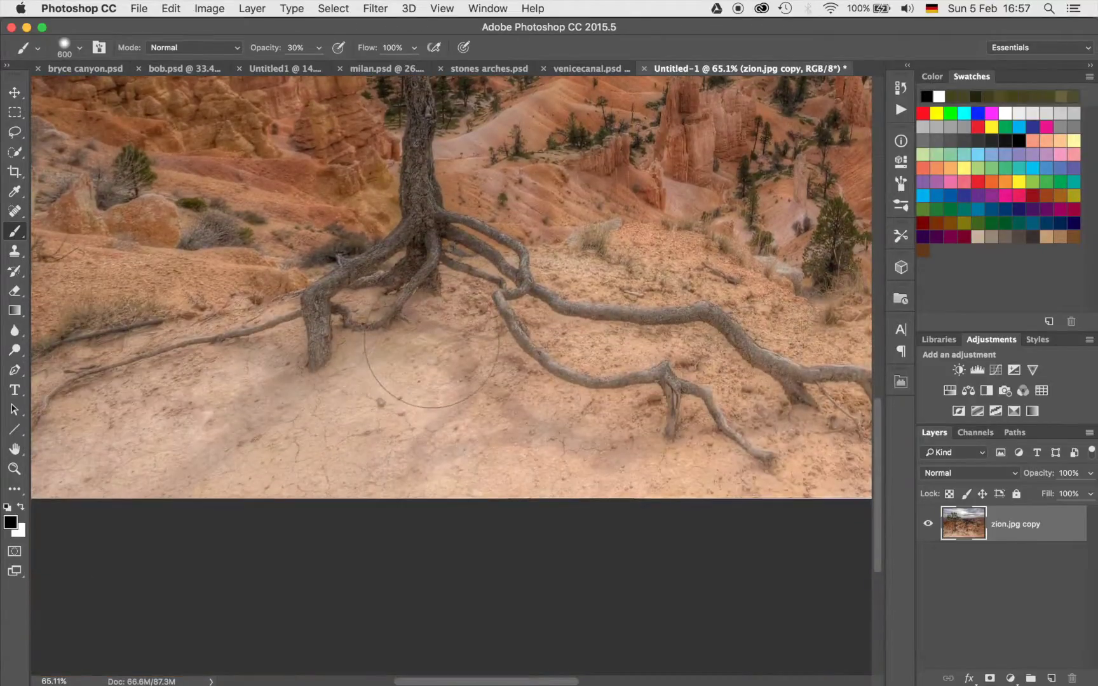
scroll(458, 408, down, 3)
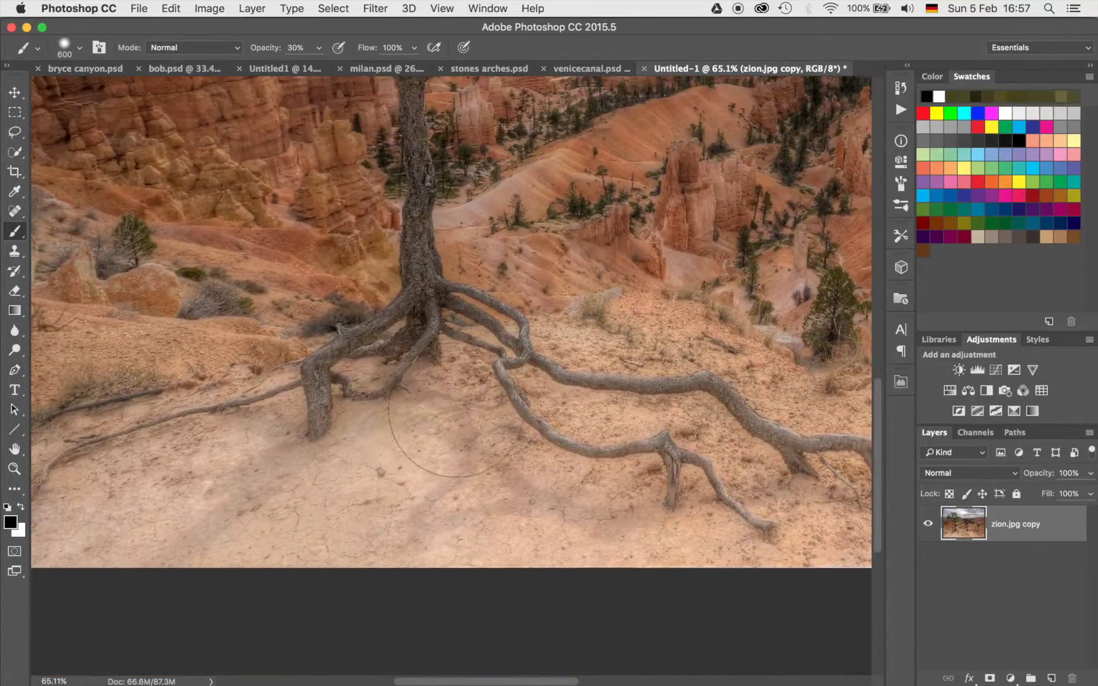
scroll(455, 438, down, 5)
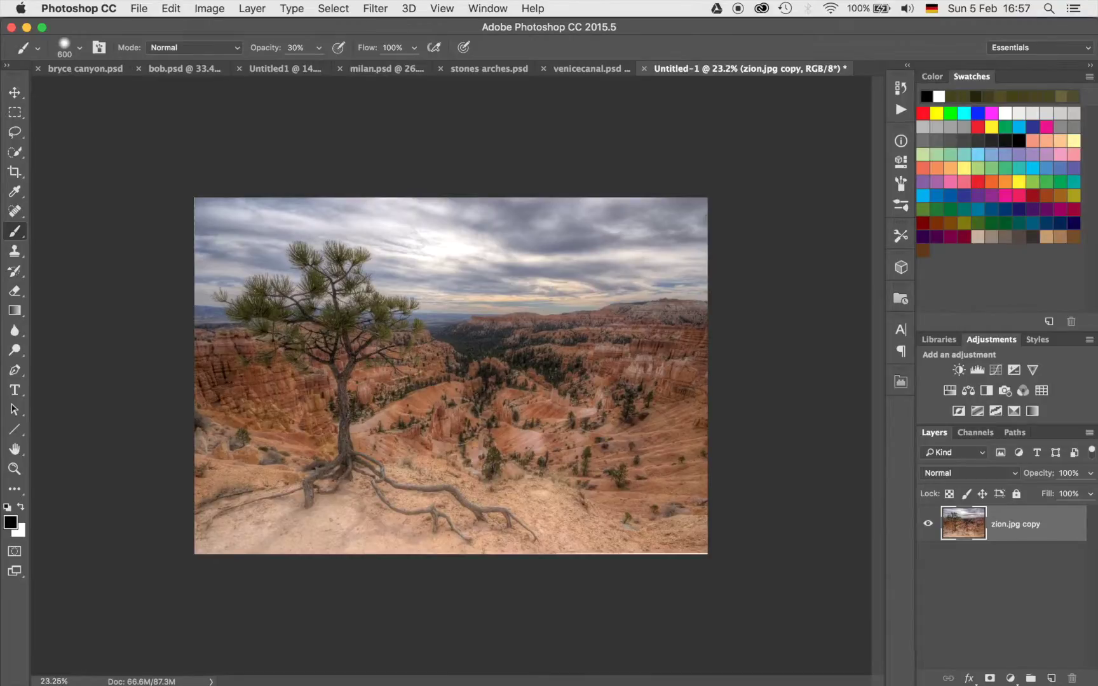
scroll(457, 424, up, 3)
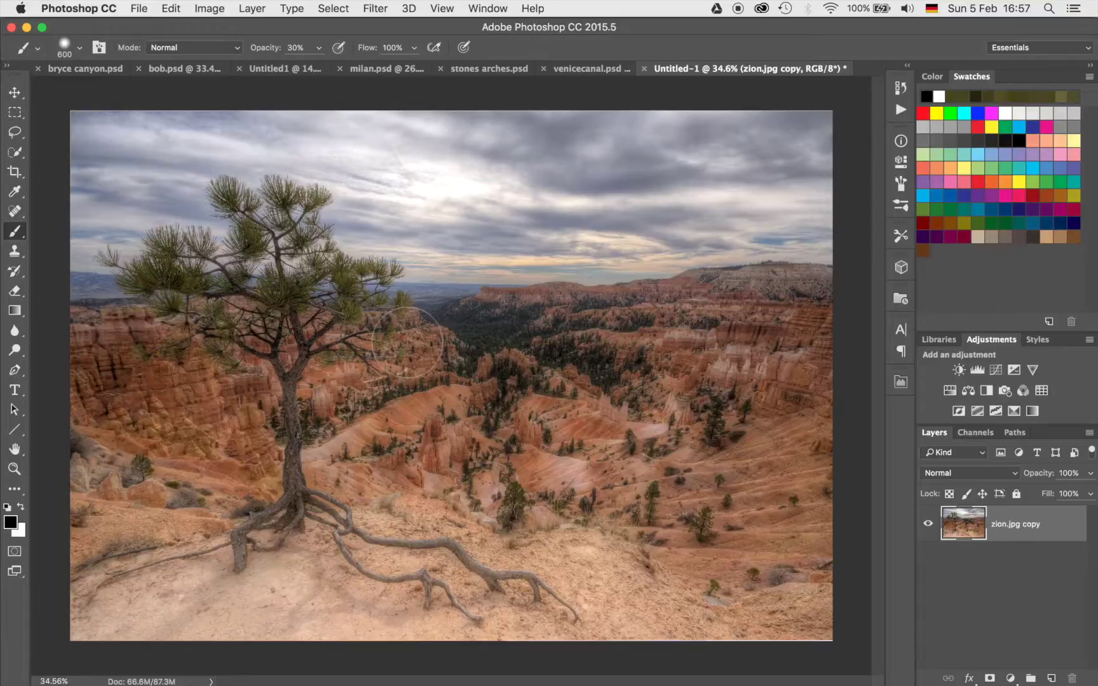
- Duplicate the photo layer and add a Curves adjustment above it, lowering the midtones to input 129, output 97
key(super+j)
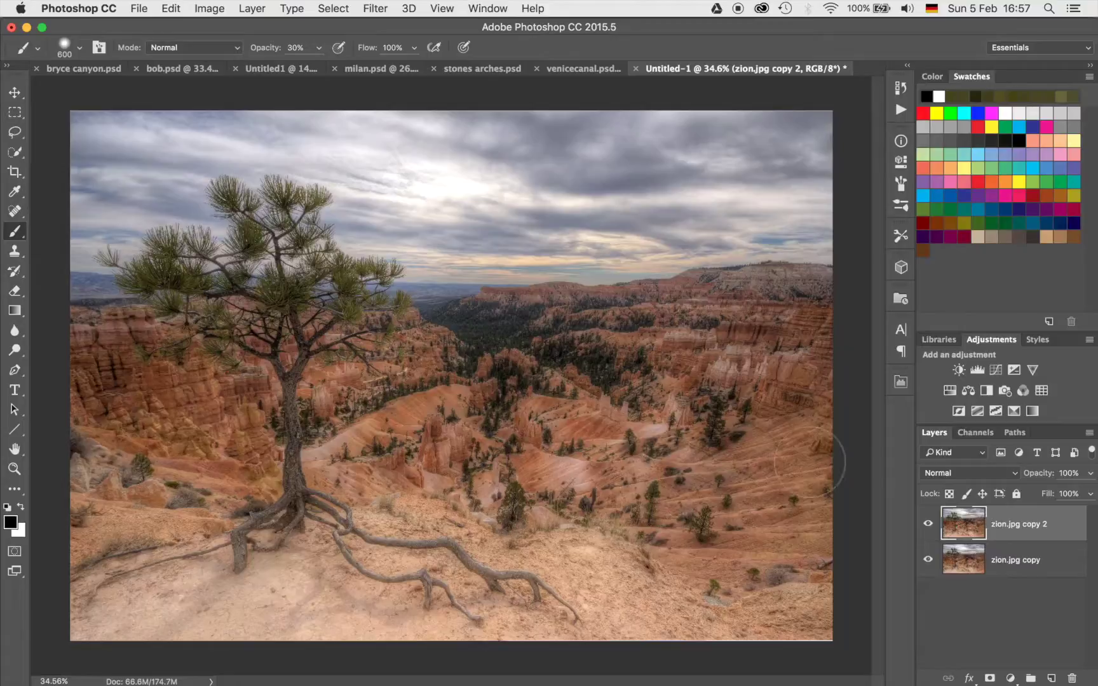
click(995, 371)
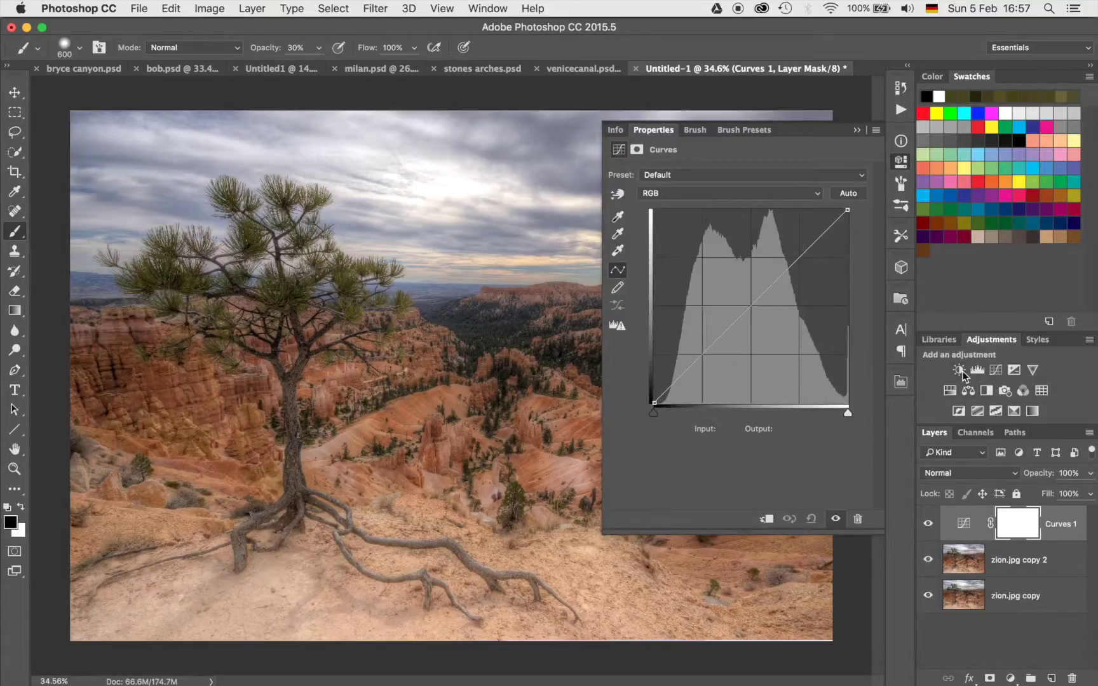
drag(750, 308, 751, 327)
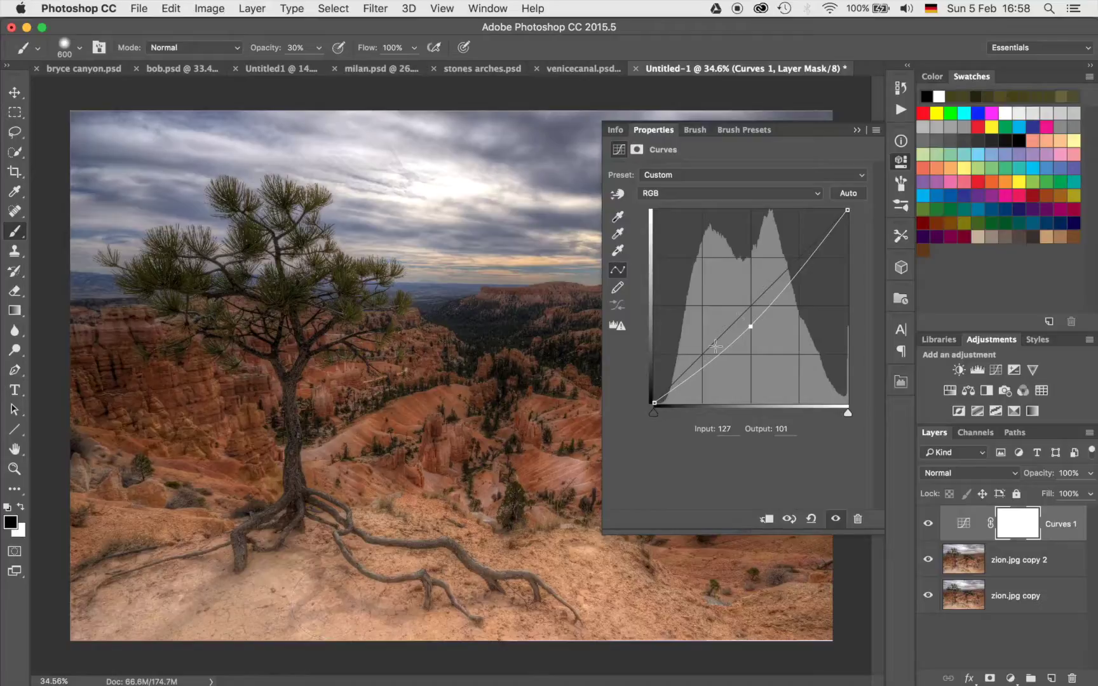
drag(750, 327, 752, 329)
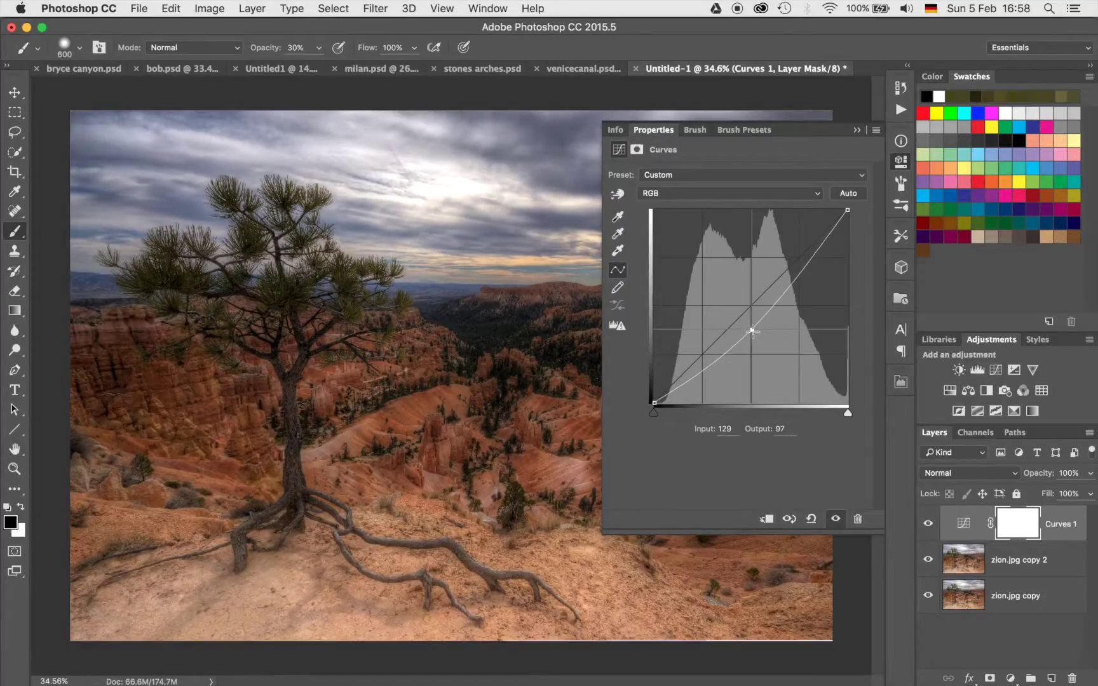
click(858, 129)
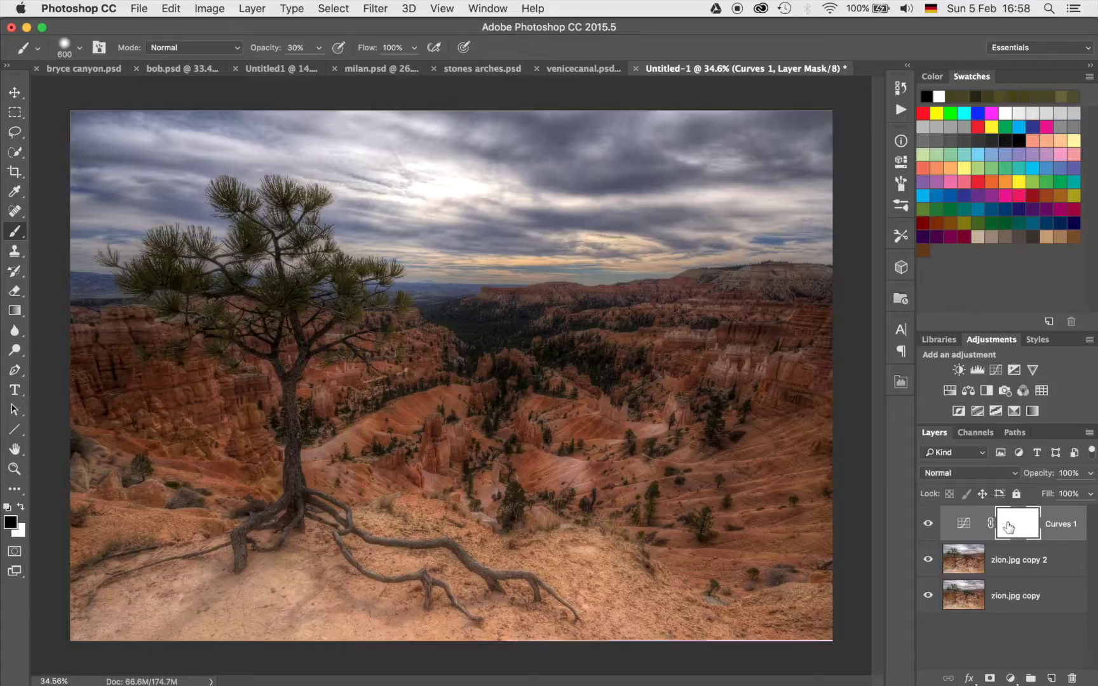
- Invert the Curves layer mask to black and set the brush to size 1600 at 20% opacity
key(super+i)
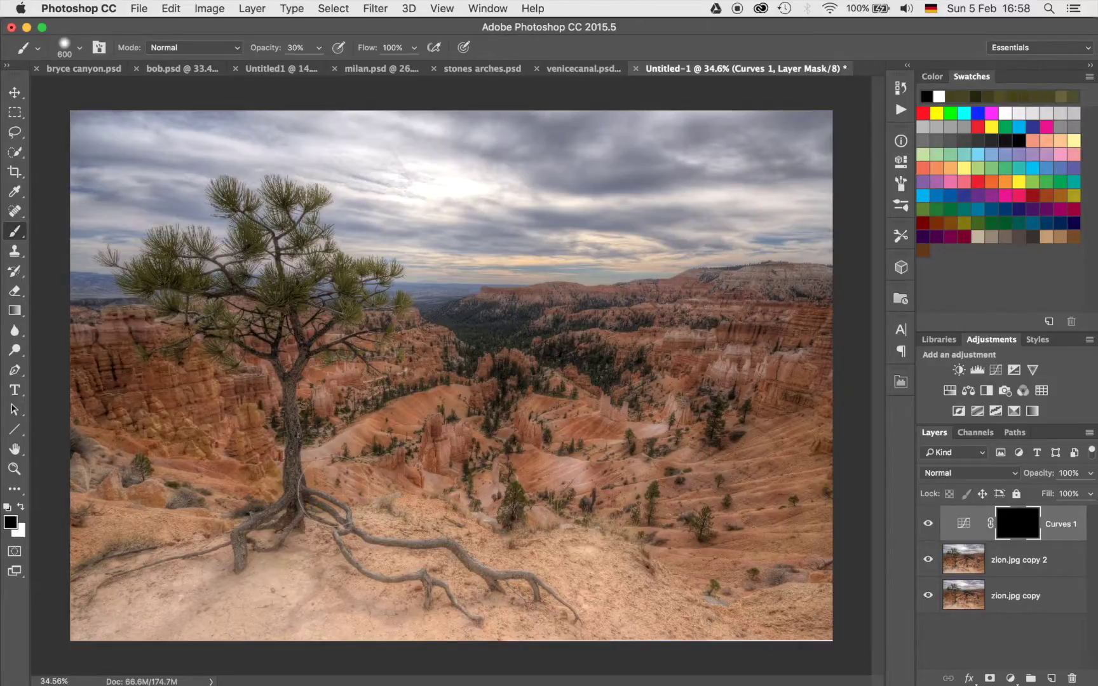
key(bracketright)
key(bracketright)
key(bracketright)
key(bracketright)
key(bracketright)
key(bracketright)
key(bracketright)
key(bracketright)
key(bracketright)
key(bracketright)
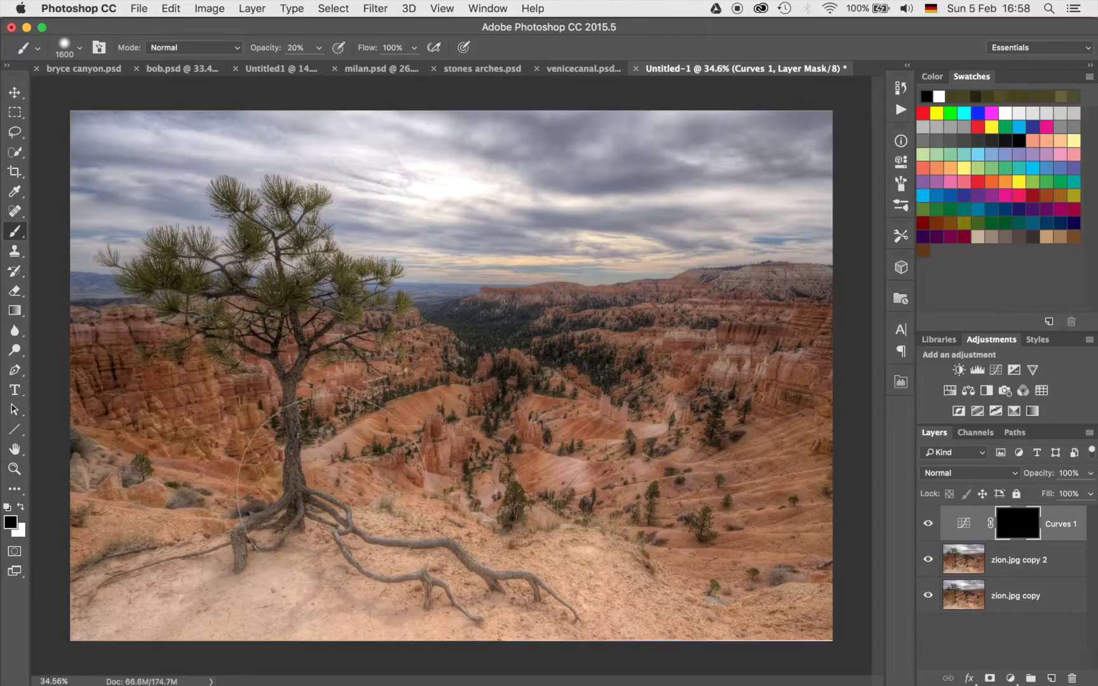
- Paint white on the Curves mask over the sandy foreground at 20% opacity and over the sky at 10% opacity
key(x)
mouse_move(345, 604)
mouse_down()
mouse_move(236, 603)
mouse_move(483, 603)
mouse_move(226, 604)
mouse_move(361, 603)
mouse_up()
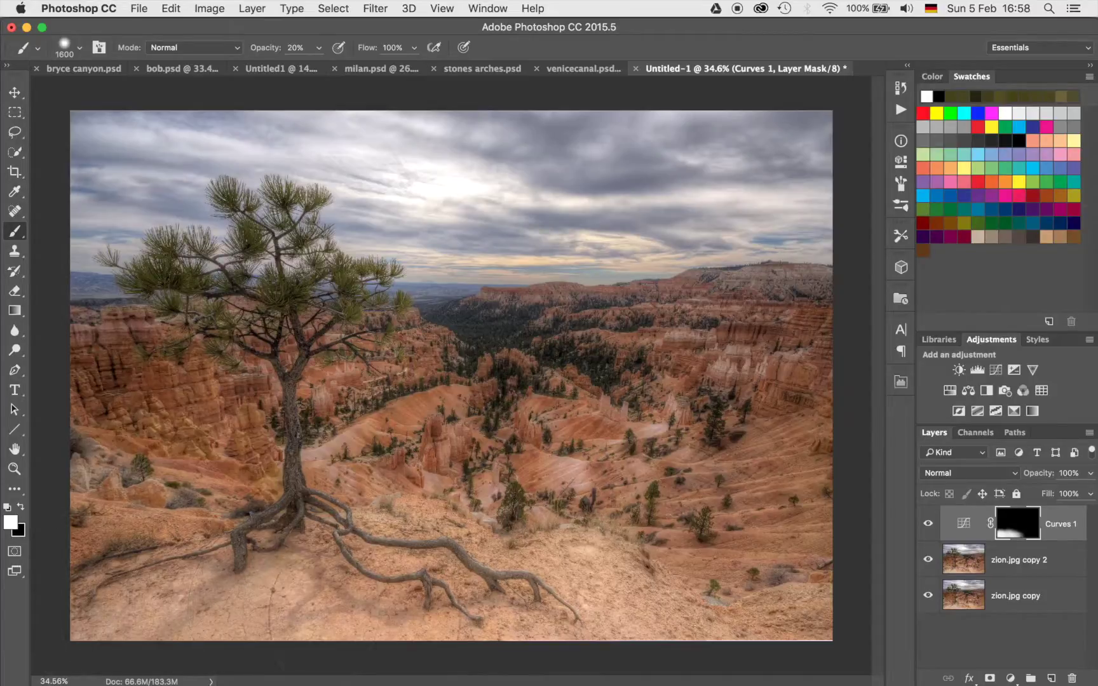
drag(445, 603, 590, 604)
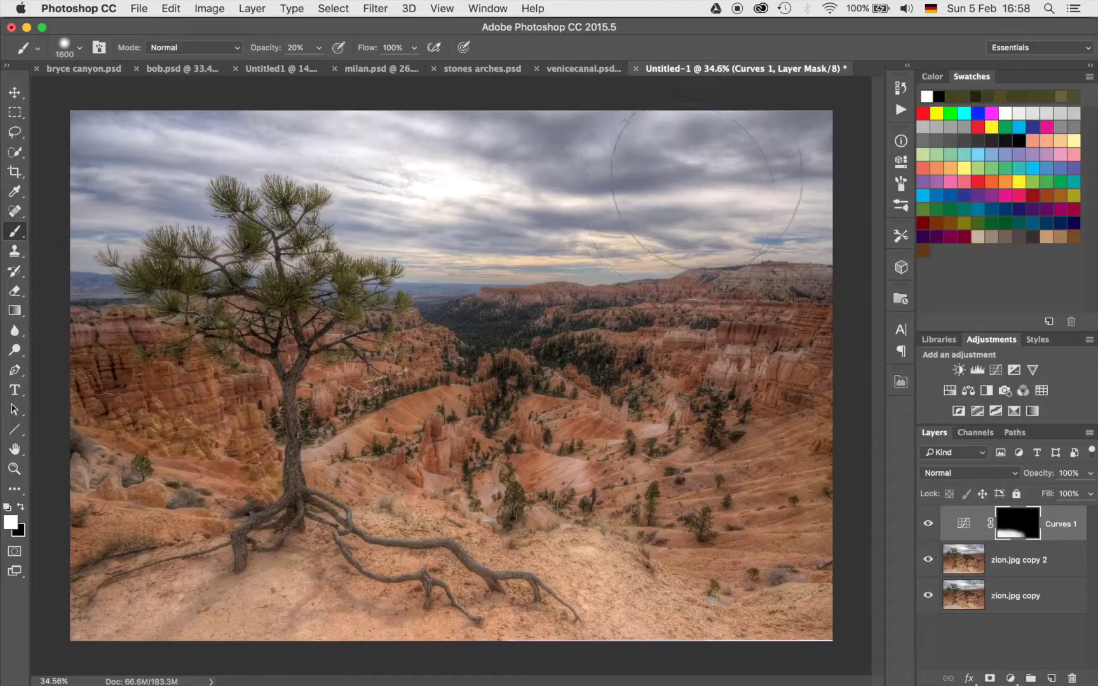
key(1)
mouse_move(745, 185)
mouse_down()
mouse_move(451, 182)
mouse_move(333, 136)
mouse_move(184, 126)
mouse_move(129, 141)
mouse_move(100, 172)
mouse_move(101, 180)
mouse_move(310, 133)
mouse_move(437, 152)
mouse_move(490, 192)
mouse_move(560, 200)
mouse_move(757, 176)
mouse_move(378, 185)
mouse_up()
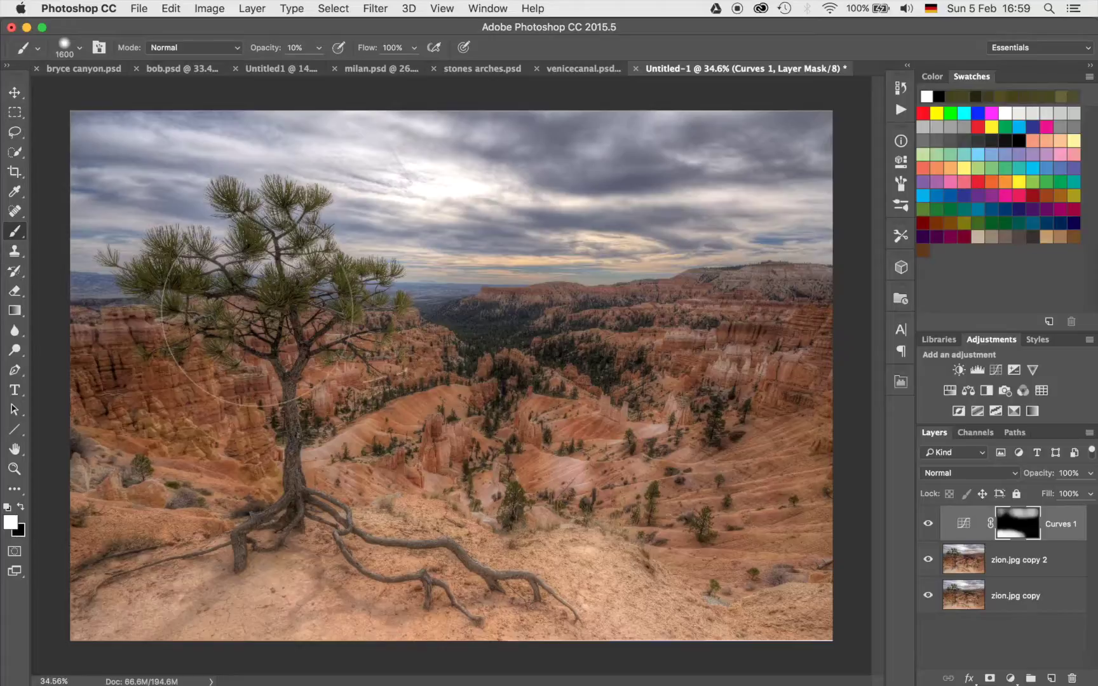
- Reduce the brush size to 900 and paint white on the Curves mask over the rock cliffs beside the tree trunk
scroll(257, 312, up, 1)
scroll(257, 311, up, 5)
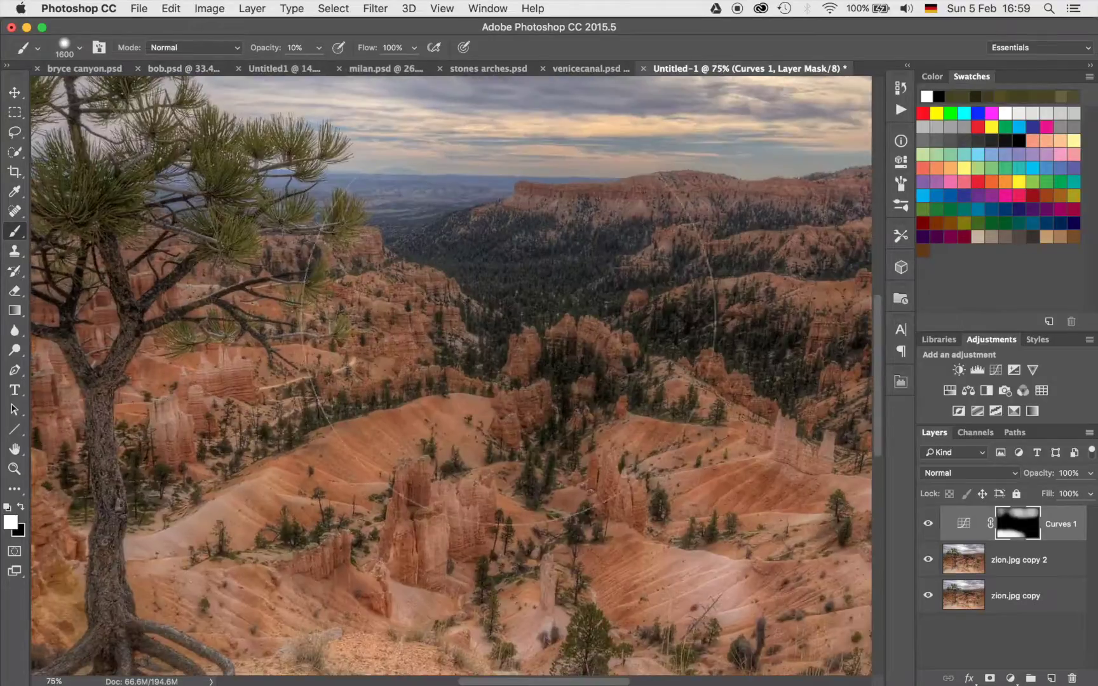
scroll(521, 387, left, 15)
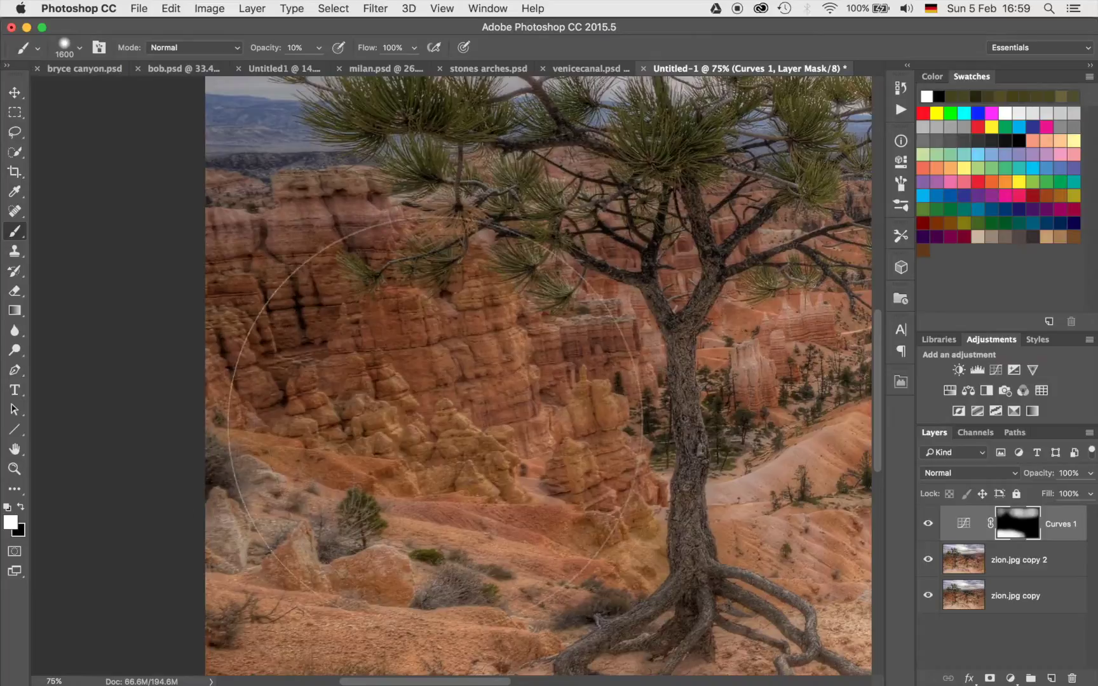
key(bracketleft)
key(bracketleft)
key(bracketleft)
key(bracketleft)
key(bracketleft)
key(bracketleft)
key(bracketleft)
mouse_move(436, 424)
mouse_down()
mouse_move(315, 381)
mouse_move(395, 404)
mouse_move(536, 474)
mouse_move(540, 419)
mouse_move(567, 472)
mouse_move(556, 413)
mouse_move(537, 414)
mouse_move(482, 376)
mouse_move(303, 388)
mouse_move(256, 374)
mouse_move(245, 217)
mouse_move(507, 428)
mouse_move(524, 486)
mouse_move(257, 494)
mouse_move(485, 491)
mouse_up()
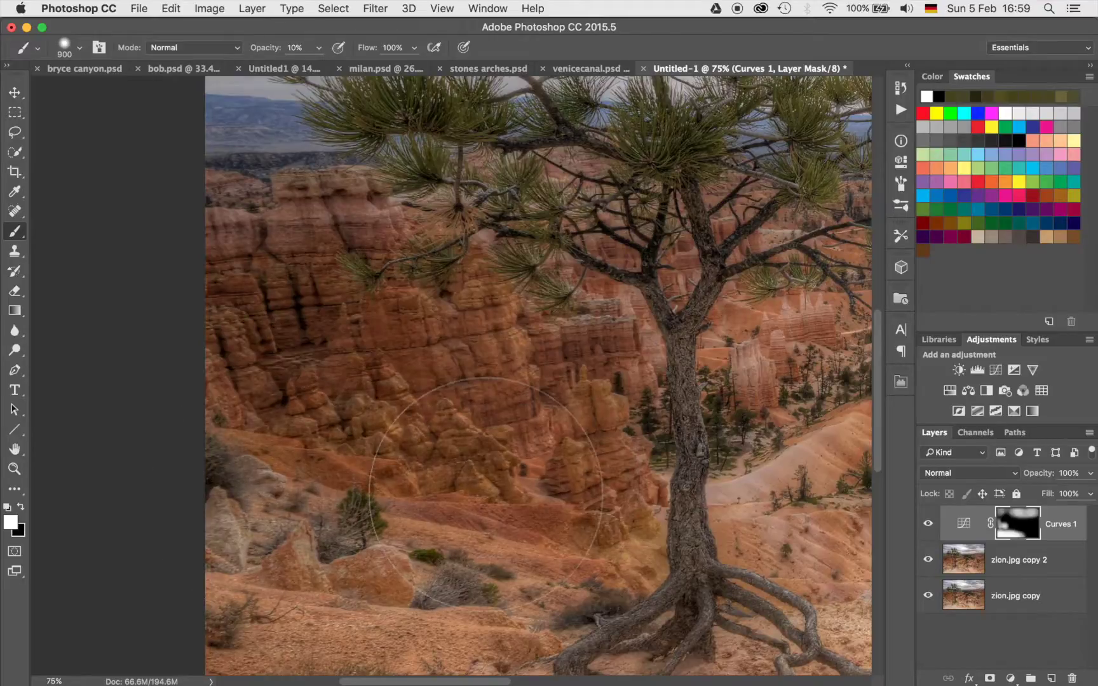
- Compare the whole photo with and without the Curves 1 adjustment
key(super+0)
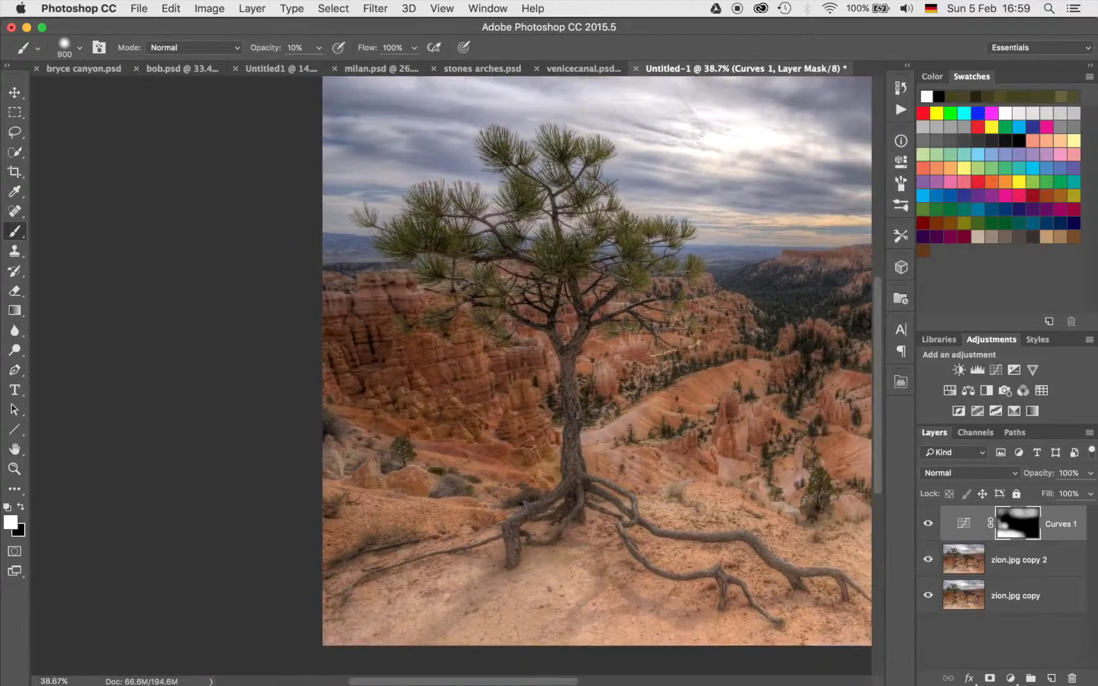
scroll(451, 375, down, 3)
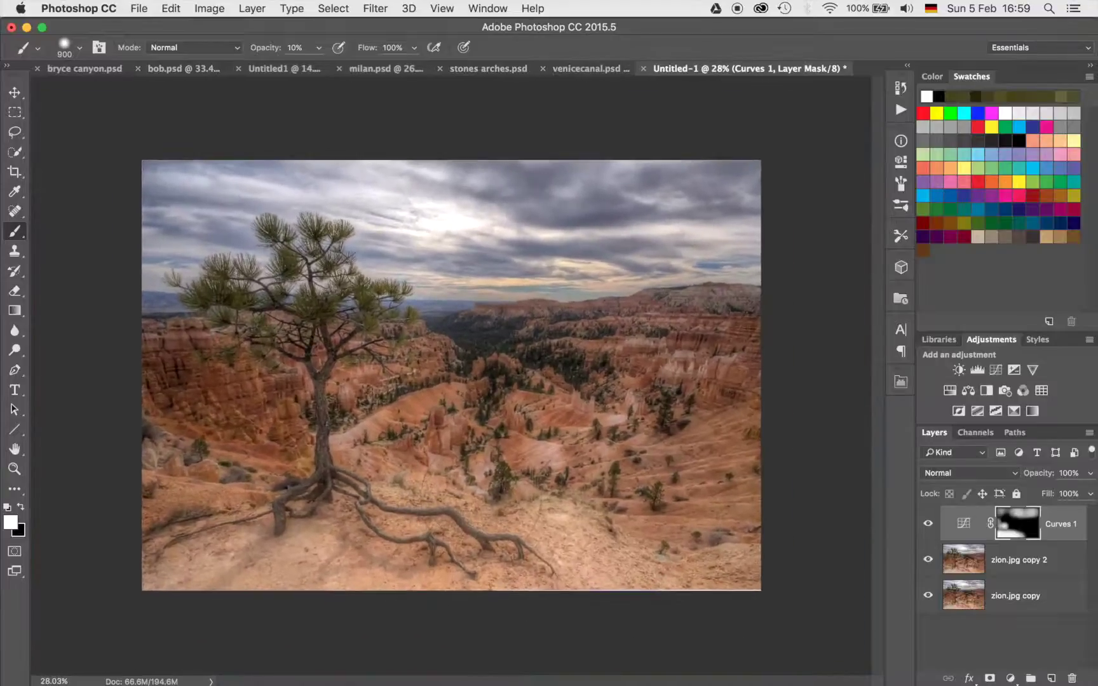
click(928, 523)
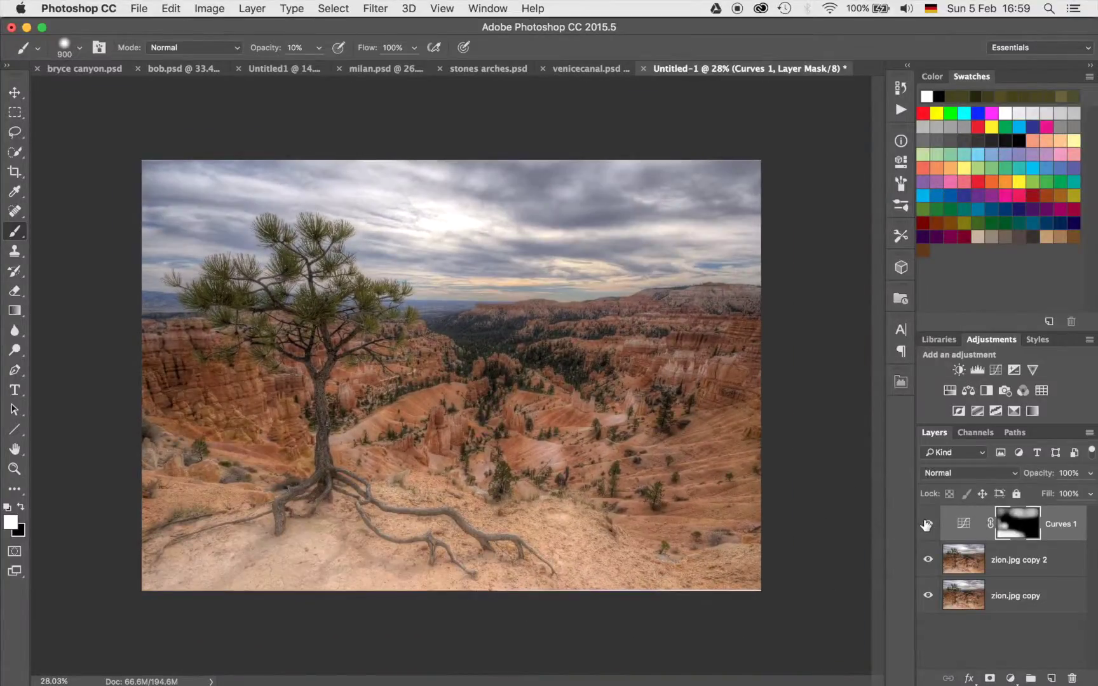
click(926, 524)
click(927, 524)
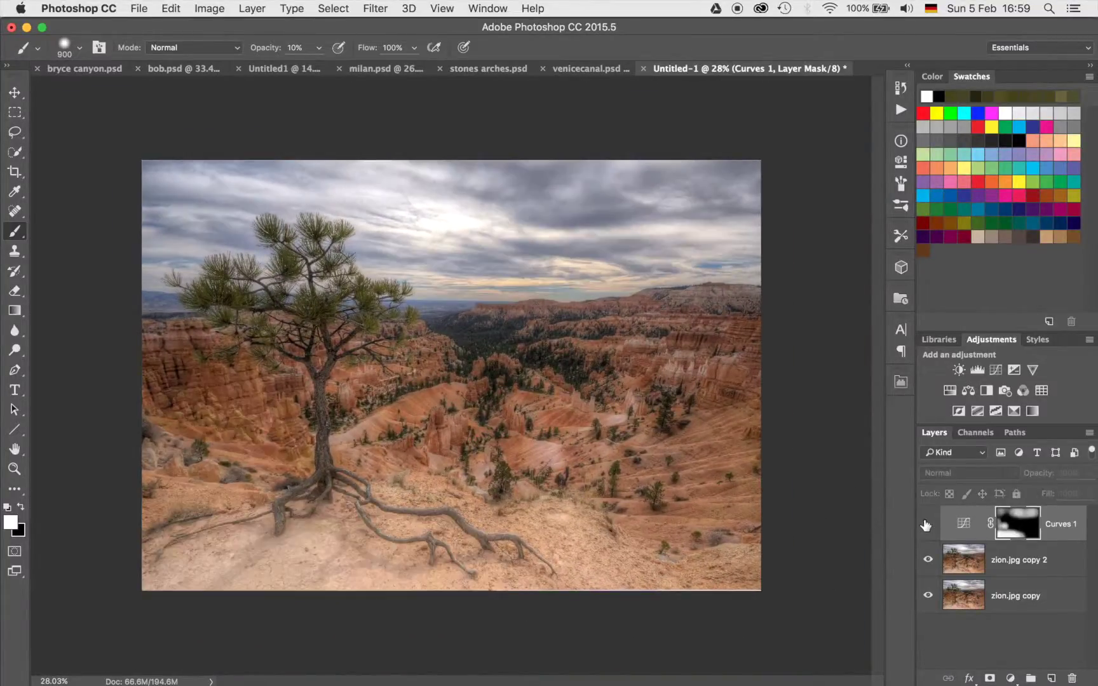
click(927, 525)
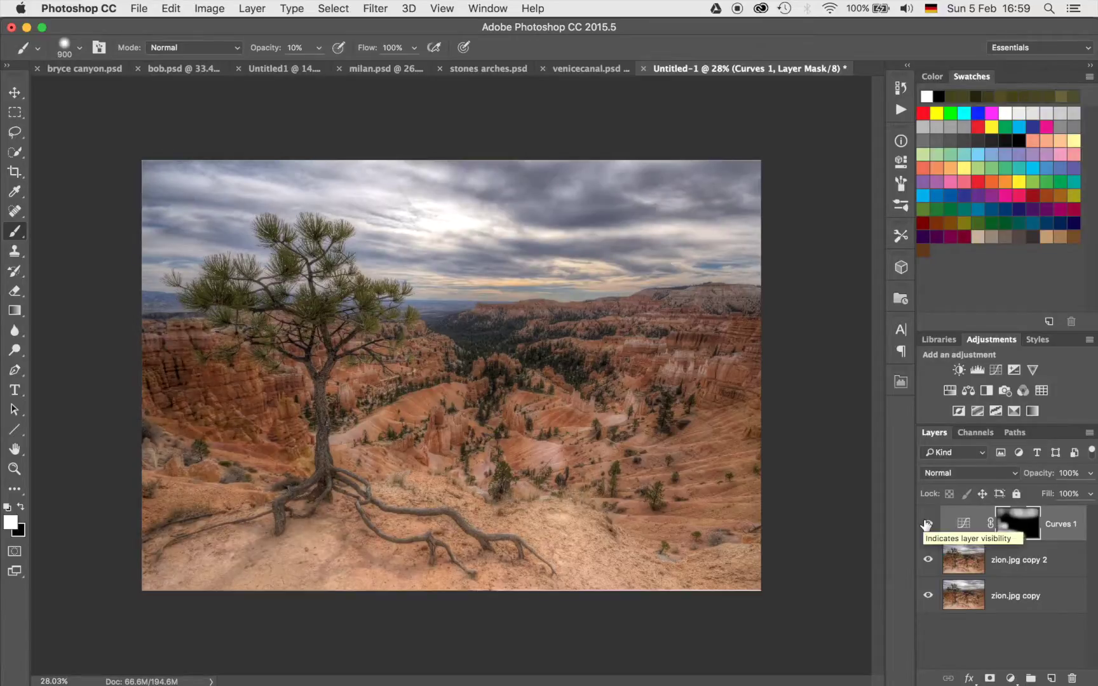
click(926, 524)
click(927, 524)
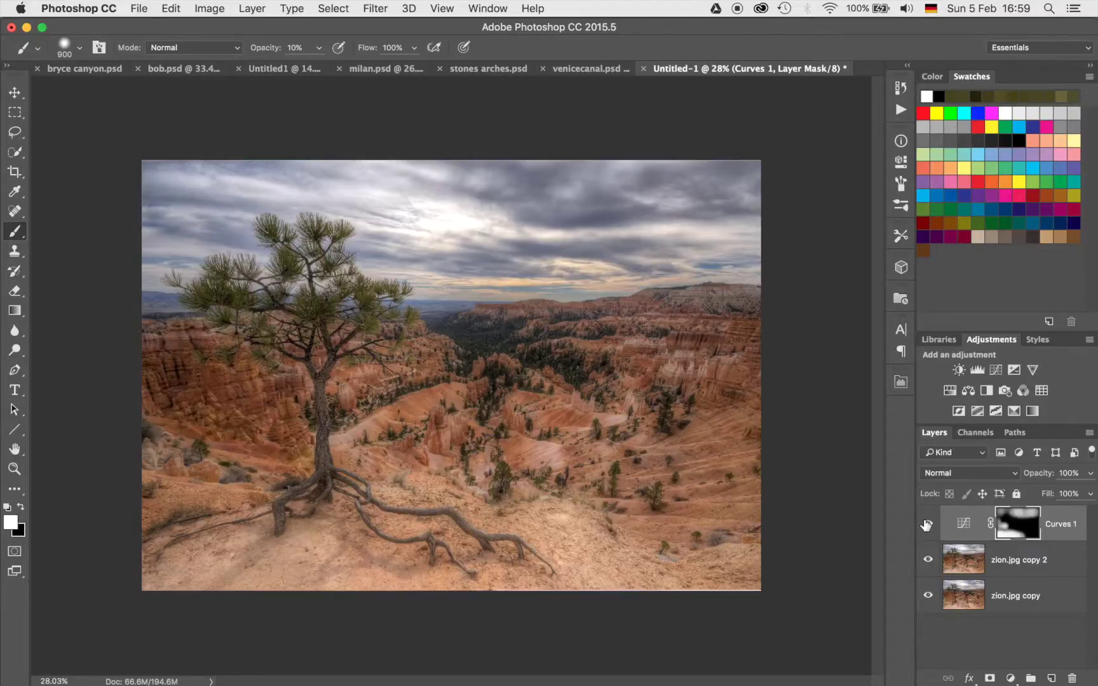
- Stamp all visible layers into a new merged layer at the top of the stack
scroll(156, 340, up, 5)
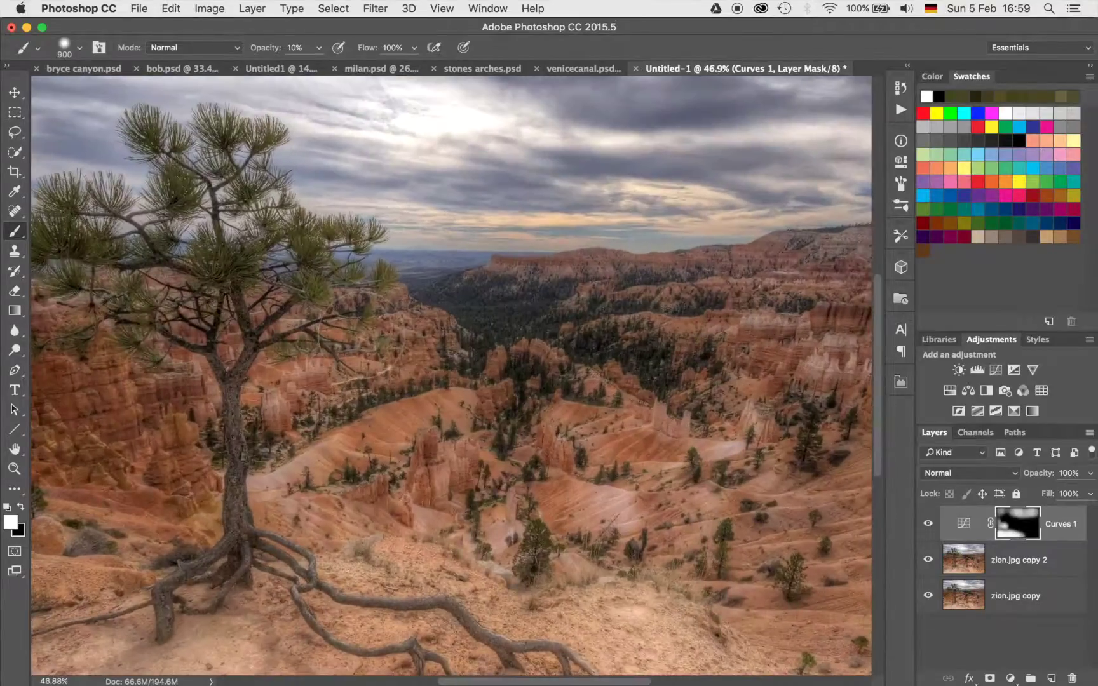
scroll(360, 340, up, 4)
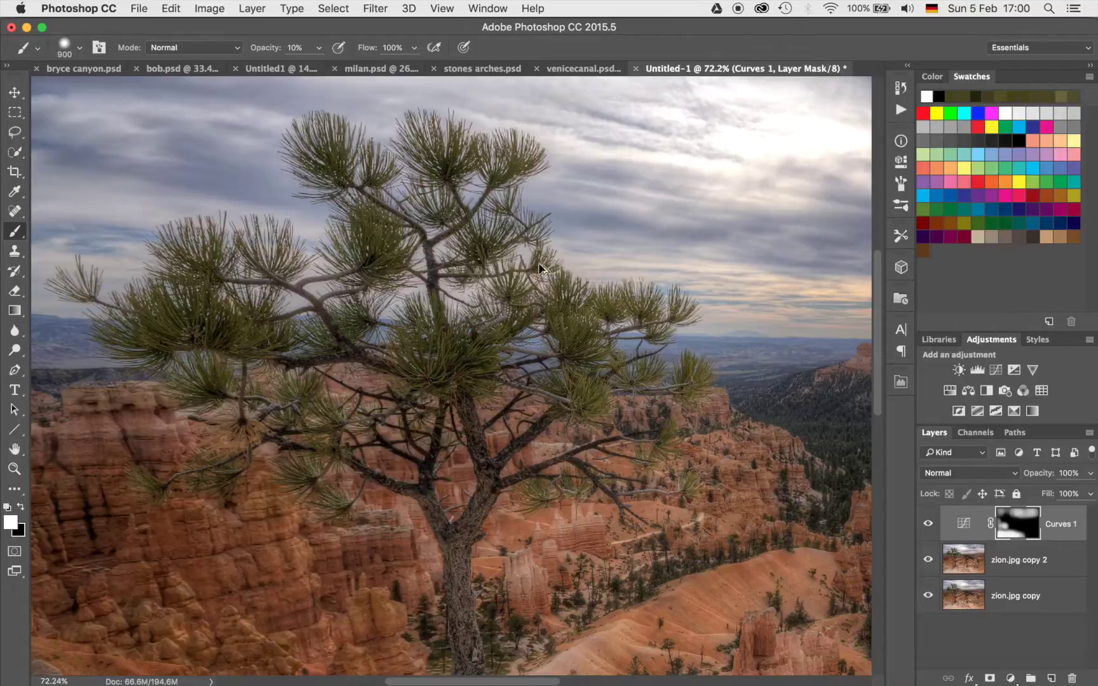
key(super+alt+shift+e)
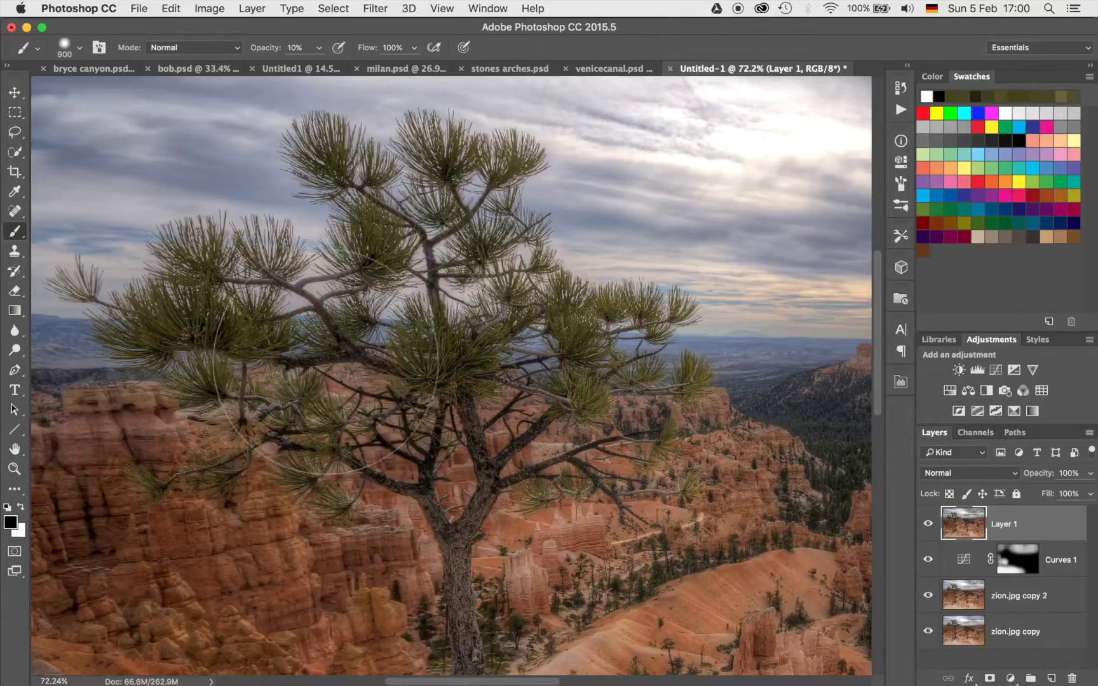
- Start a Color Range selection with fuzziness 2 and sample several needle greens from the cluster in the middle of the tree
click(330, 8)
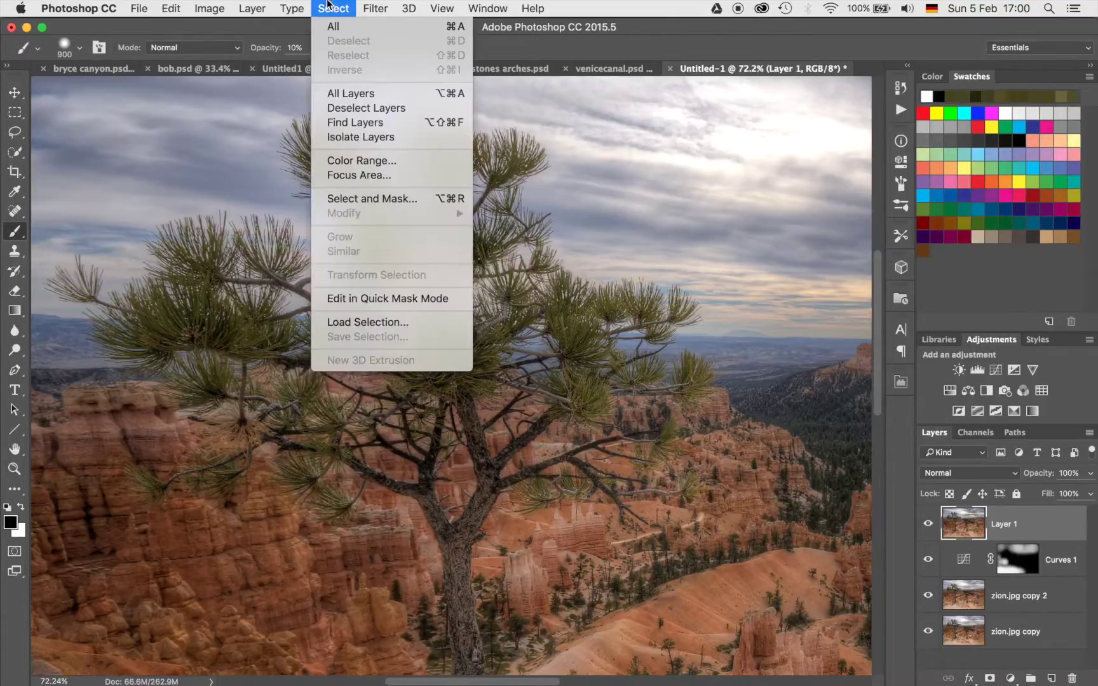
click(353, 160)
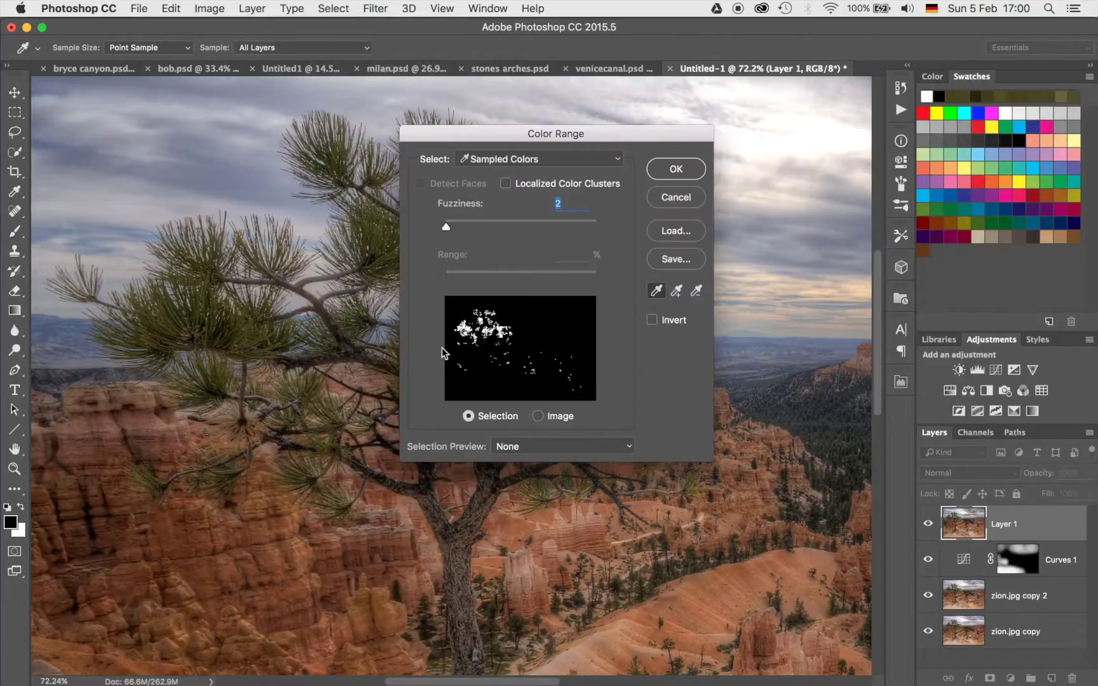
drag(450, 130, 631, 134)
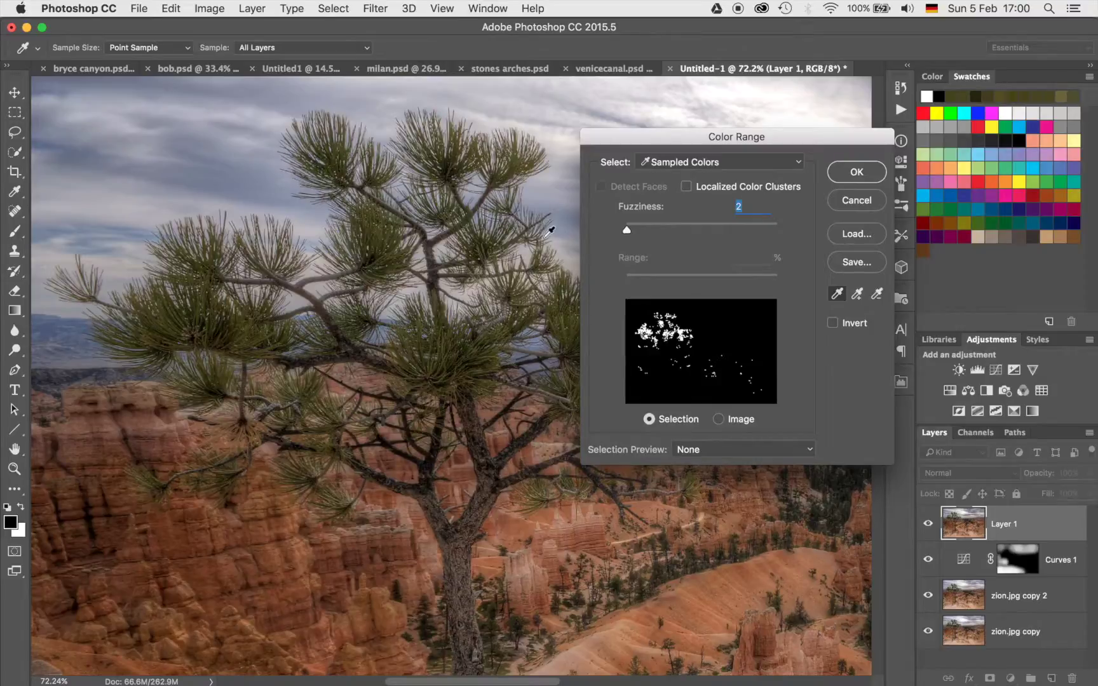
click(442, 359)
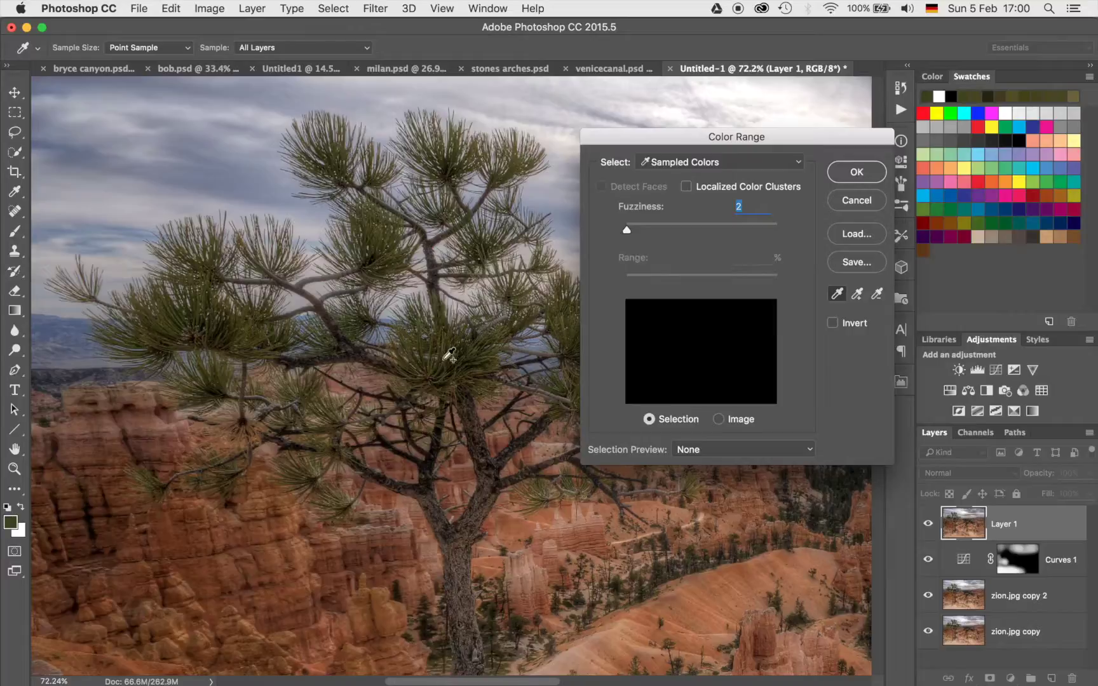
click(467, 359)
click(475, 353)
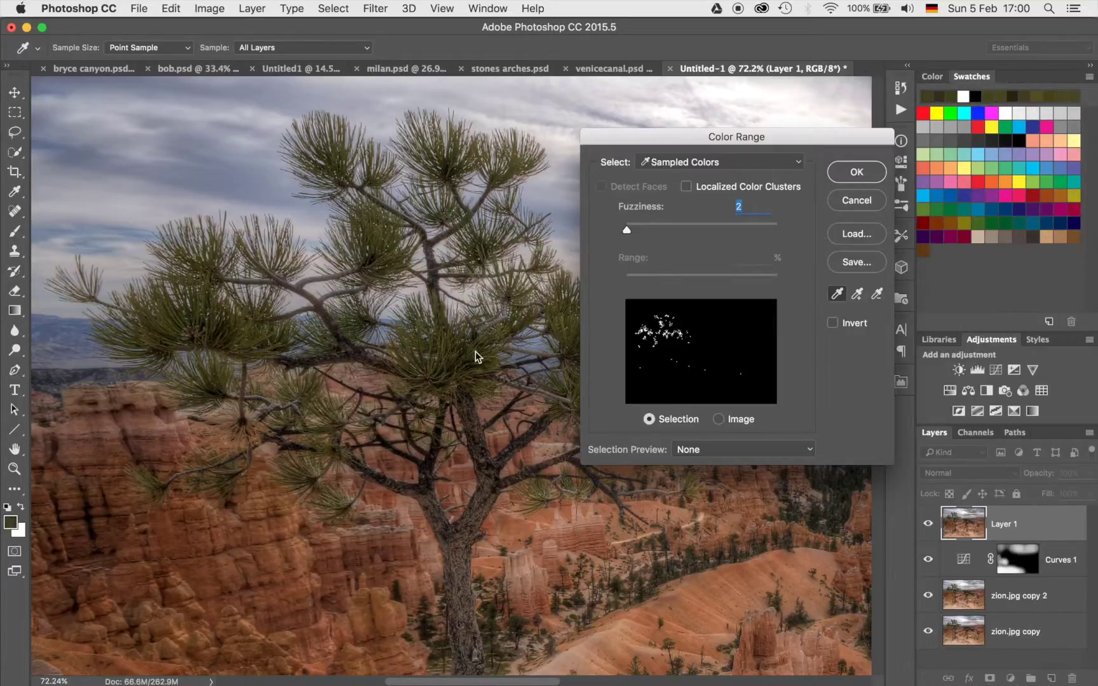
click(470, 354)
click(448, 358)
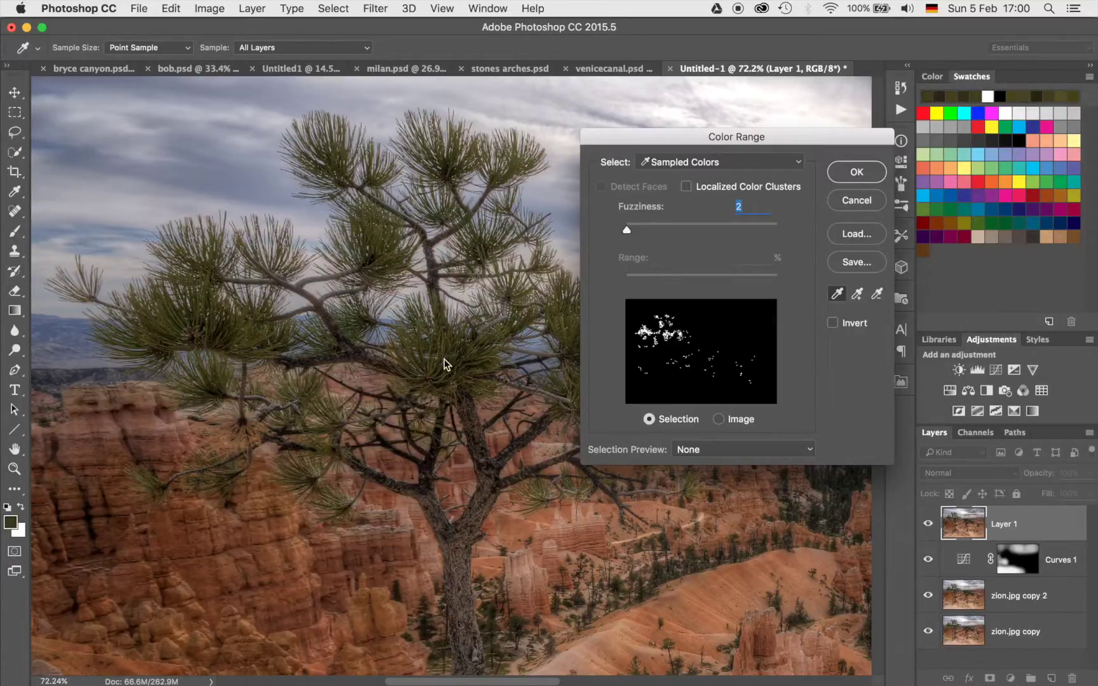
click(422, 348)
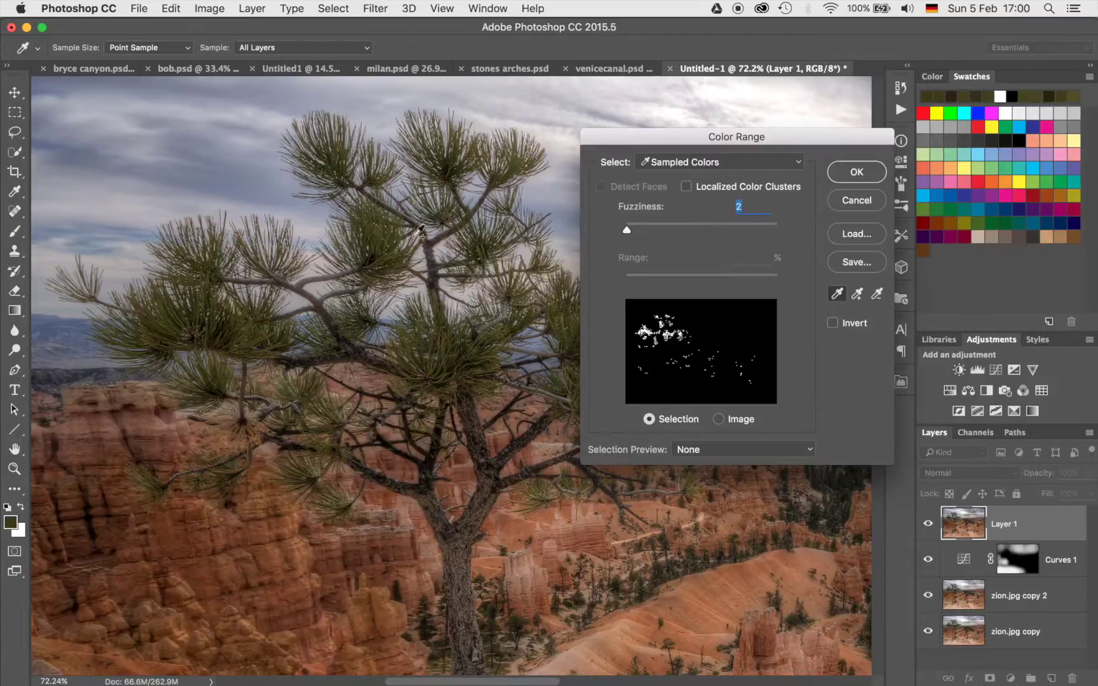
- Add greens from the upper-middle, far-left and lower-left needle clusters to the Color Range selection
click(381, 239)
click(384, 236)
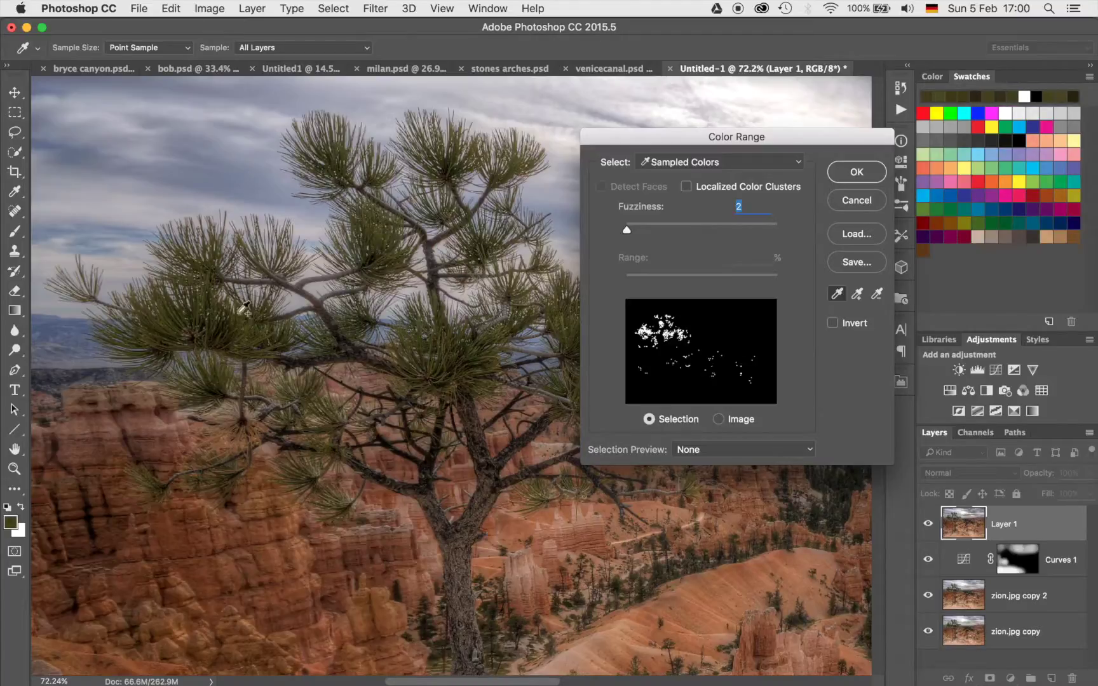
click(186, 320)
click(166, 325)
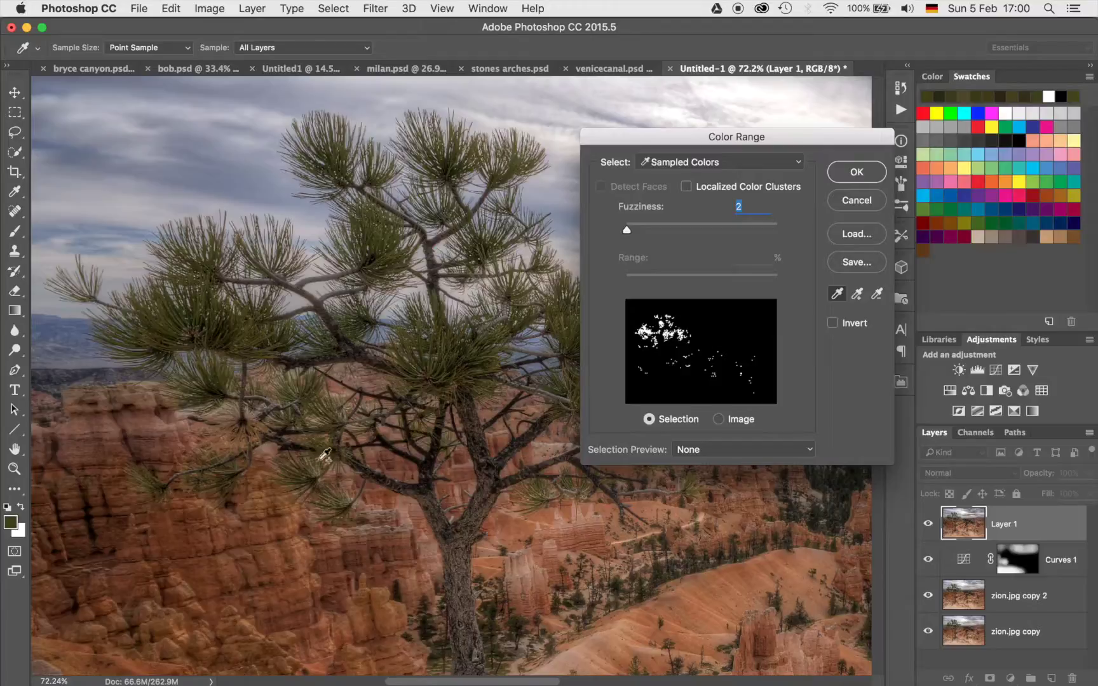
click(333, 412)
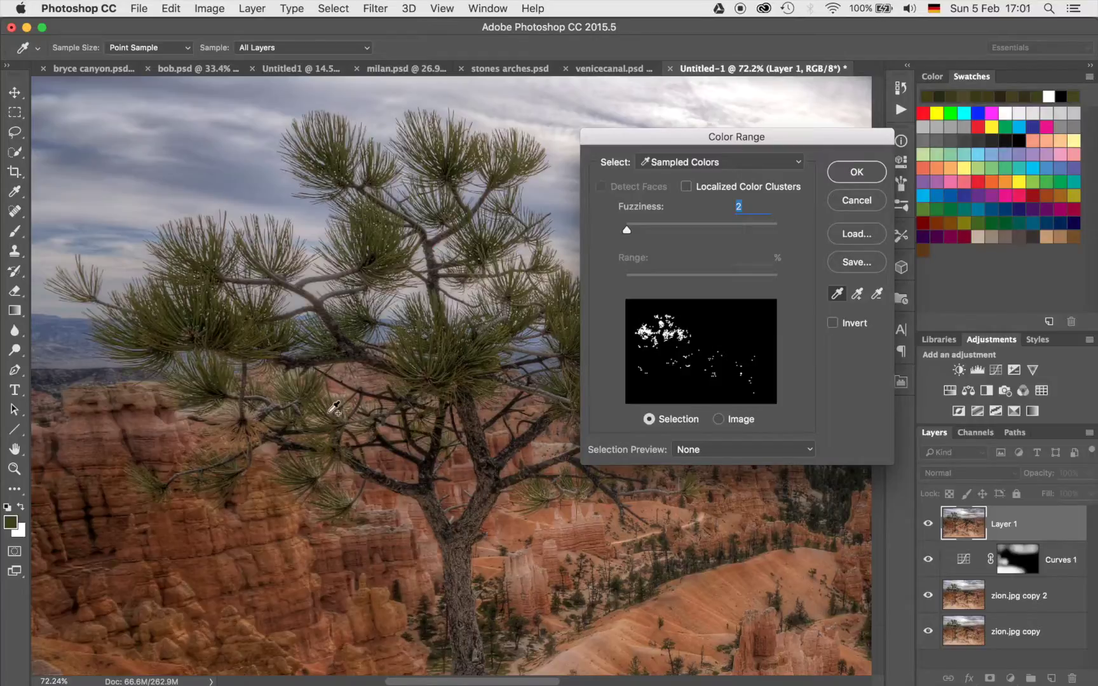
- Add several greens from the needles on the tree's right-hand branches to the Color Range selection
click(565, 324)
drag(632, 138, 766, 137)
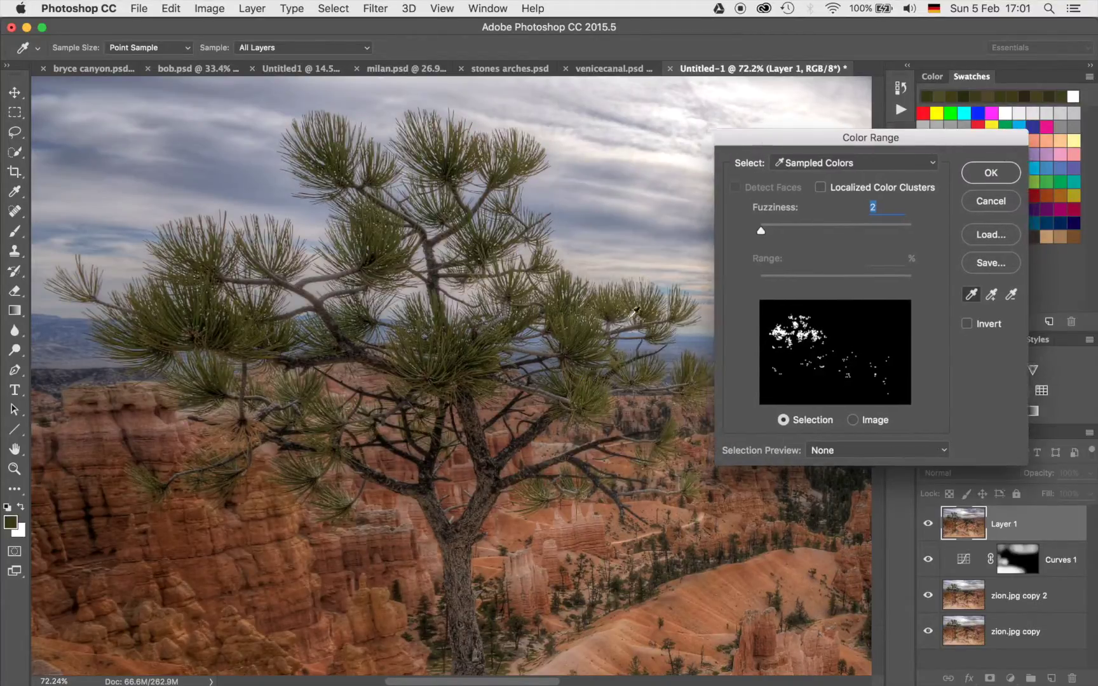
click(600, 402)
click(593, 391)
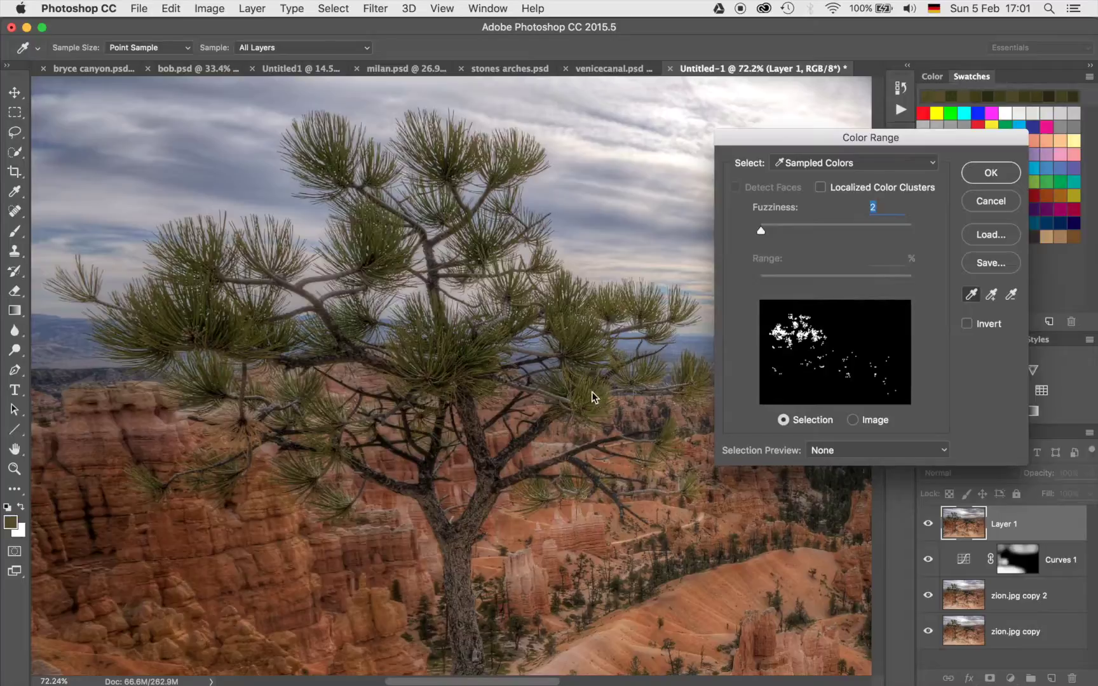
click(693, 370)
click(649, 311)
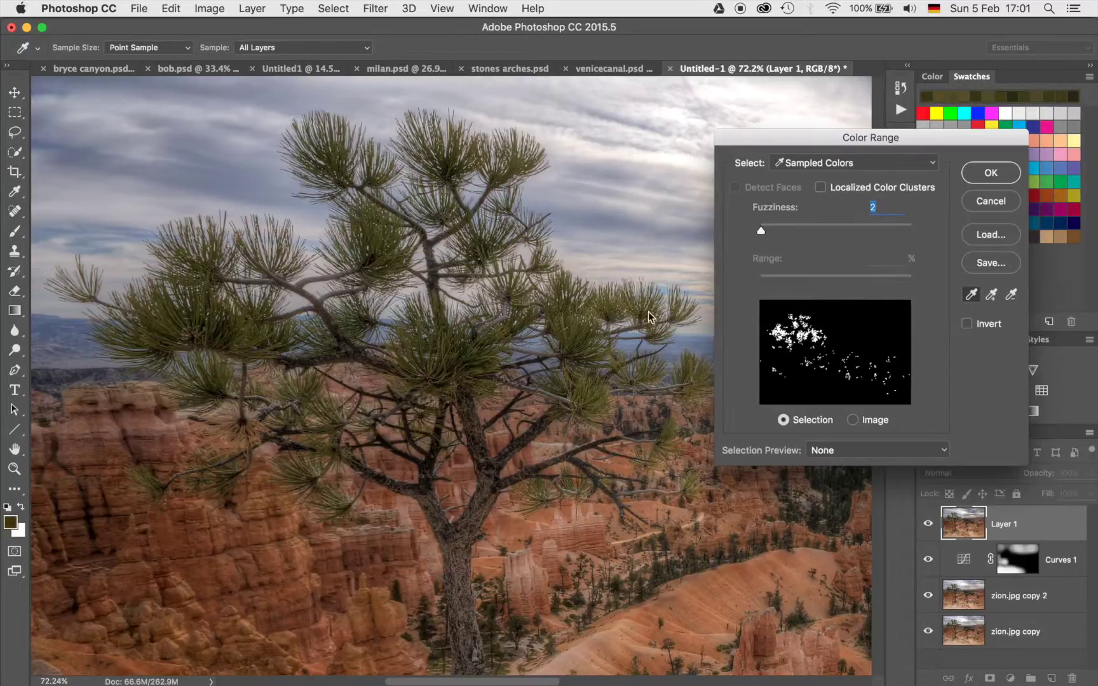
click(568, 289)
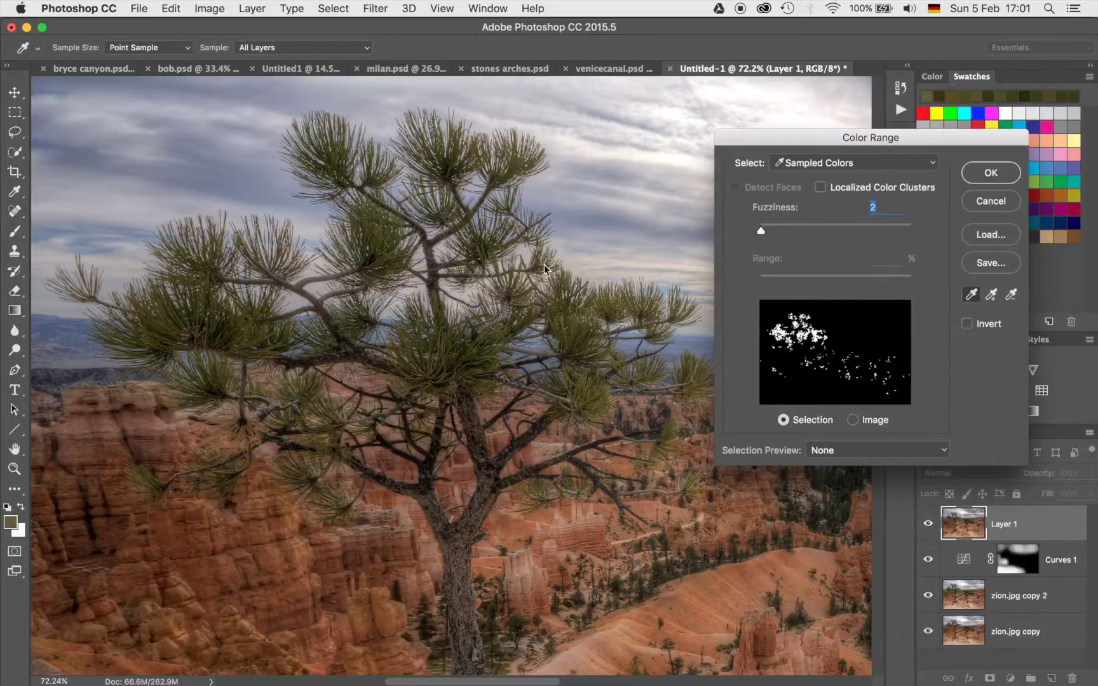
- Add greens from the treetop, left and central needle clusters to the sampled colors and apply the Color Range selection
click(509, 174)
click(446, 157)
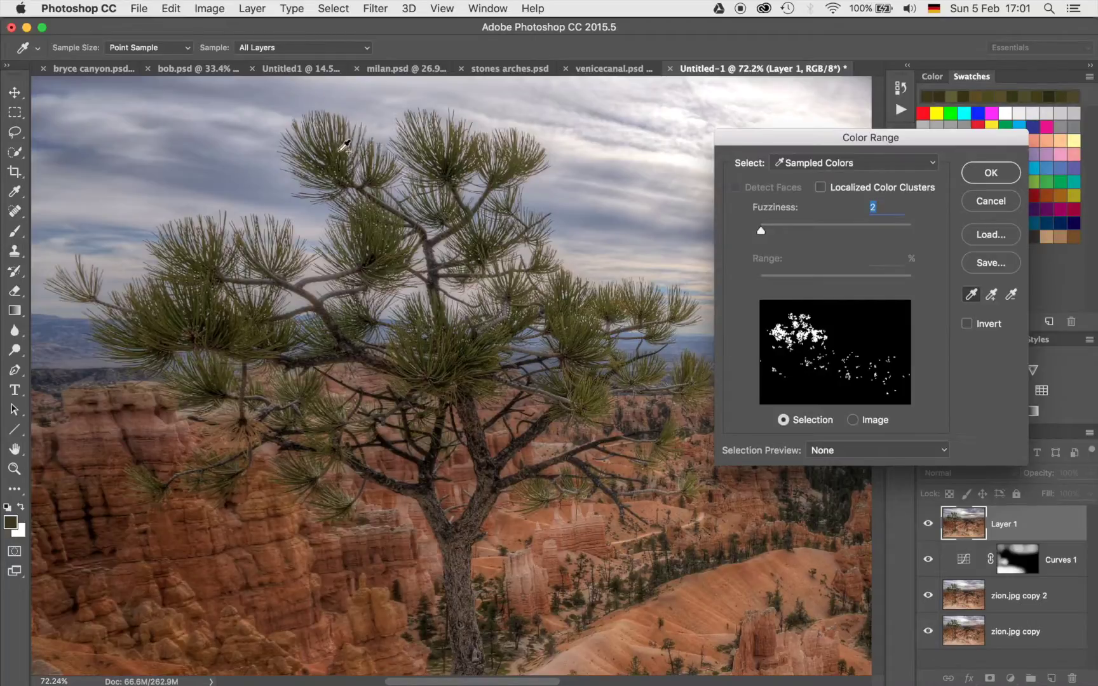
click(343, 156)
click(306, 166)
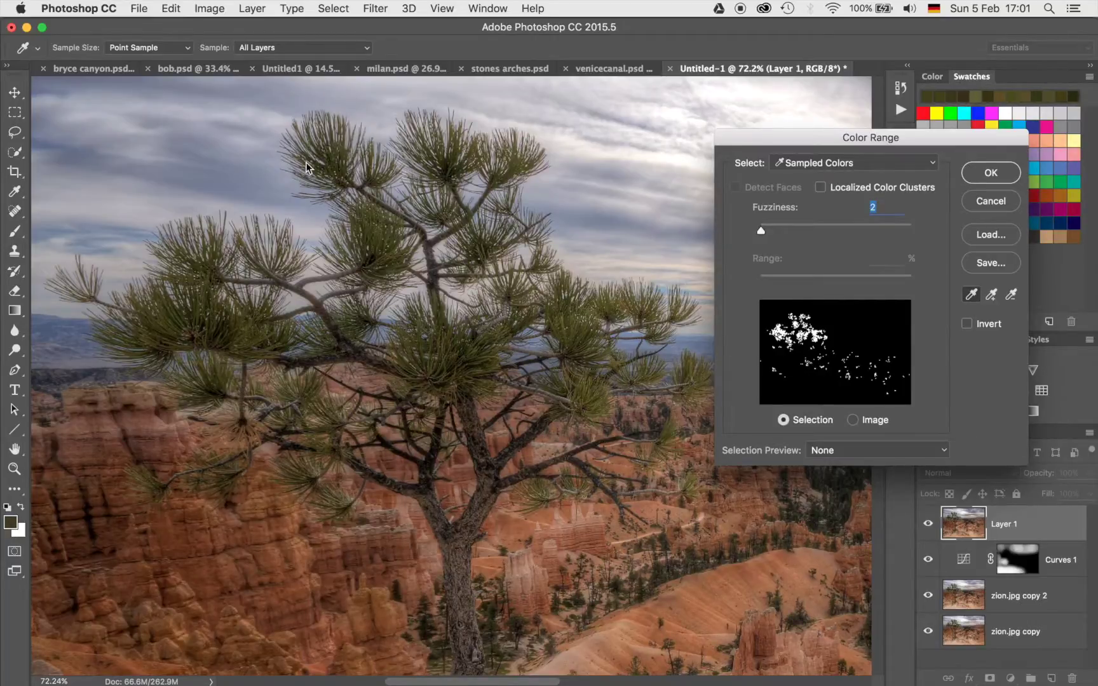
click(160, 327)
click(248, 343)
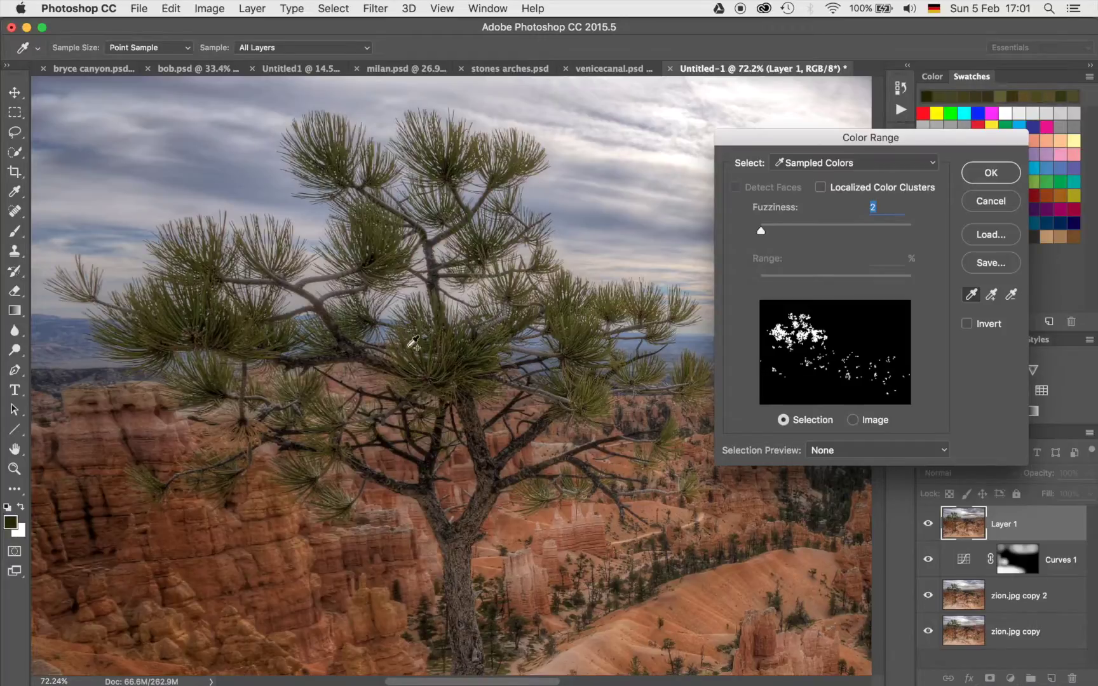
click(486, 384)
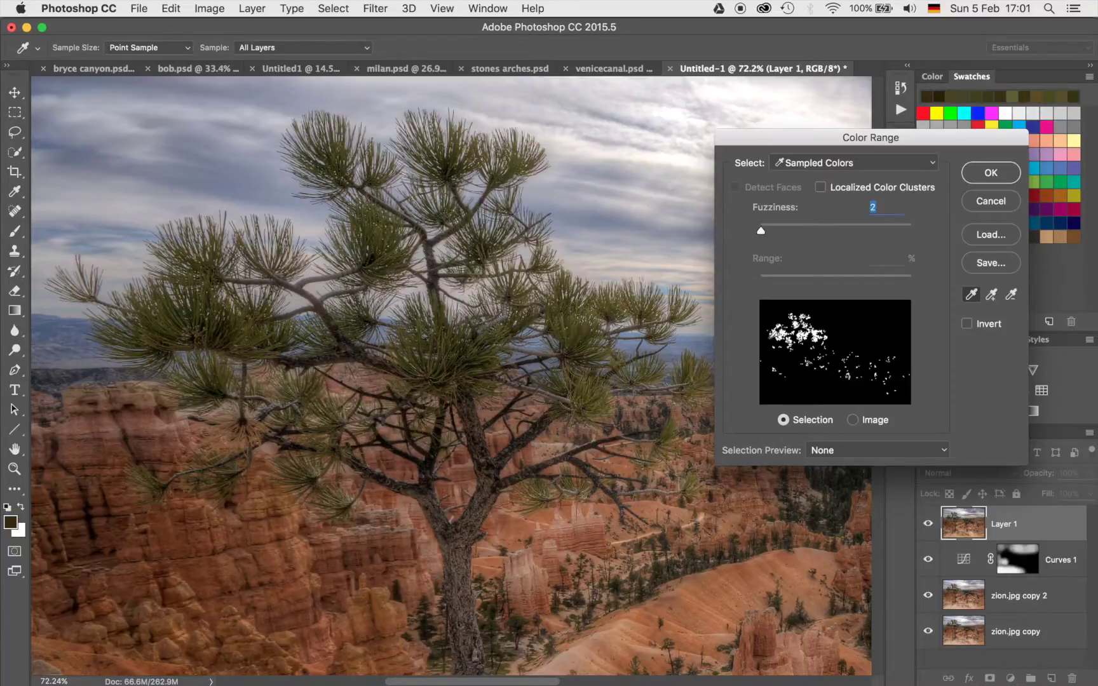
click(994, 170)
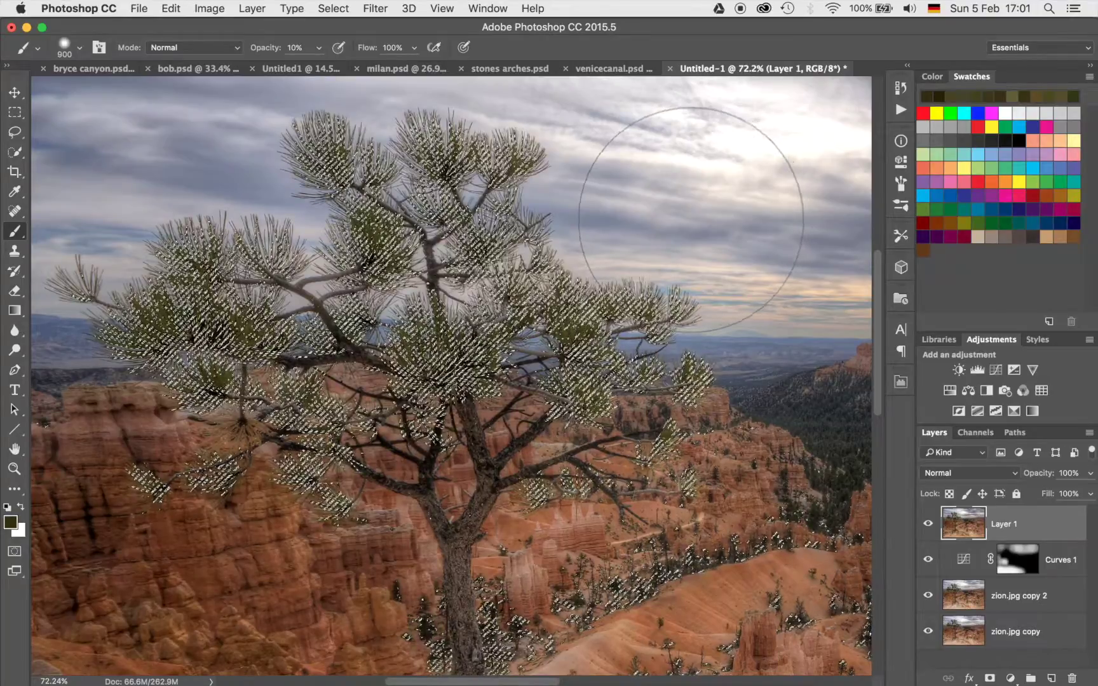
- Add a Hue/Saturation adjustment to the selected greens with hue about +20, saturation +27 and lightness +3
scroll(694, 216, down, 1)
scroll(691, 220, down, 3)
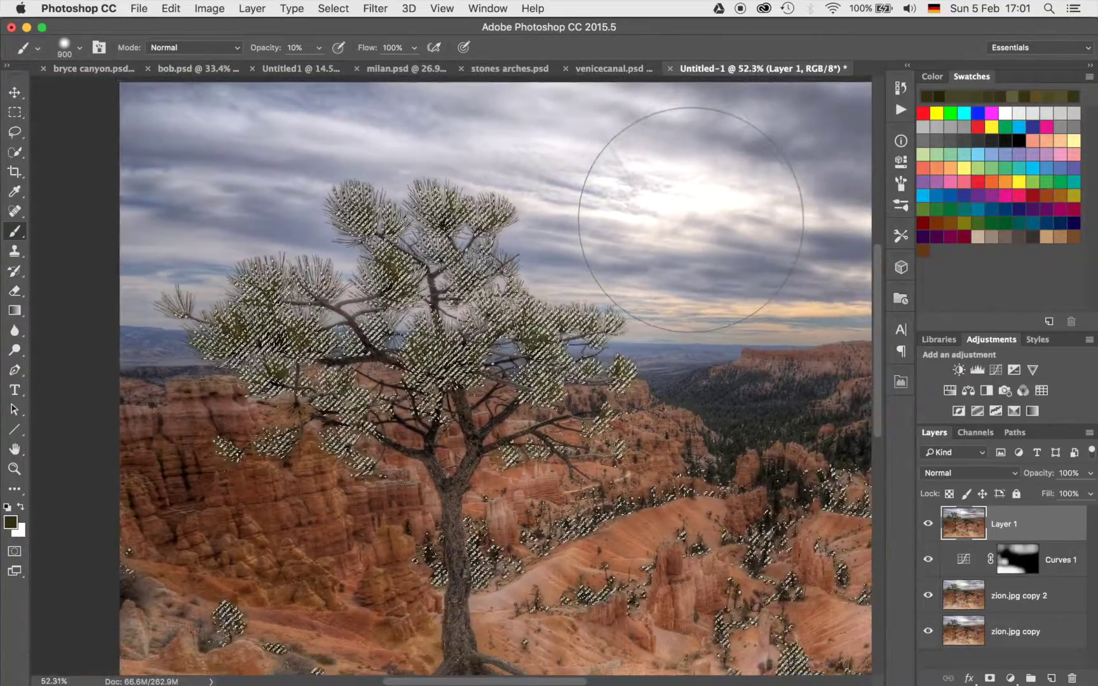
click(950, 391)
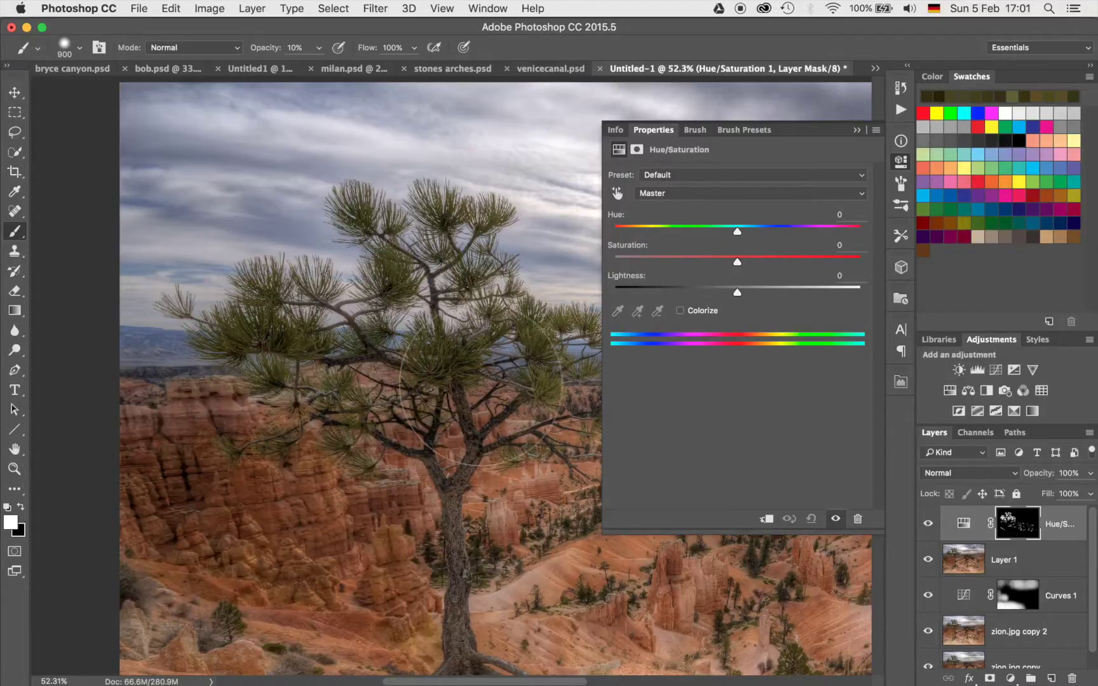
scroll(482, 303, right, 5)
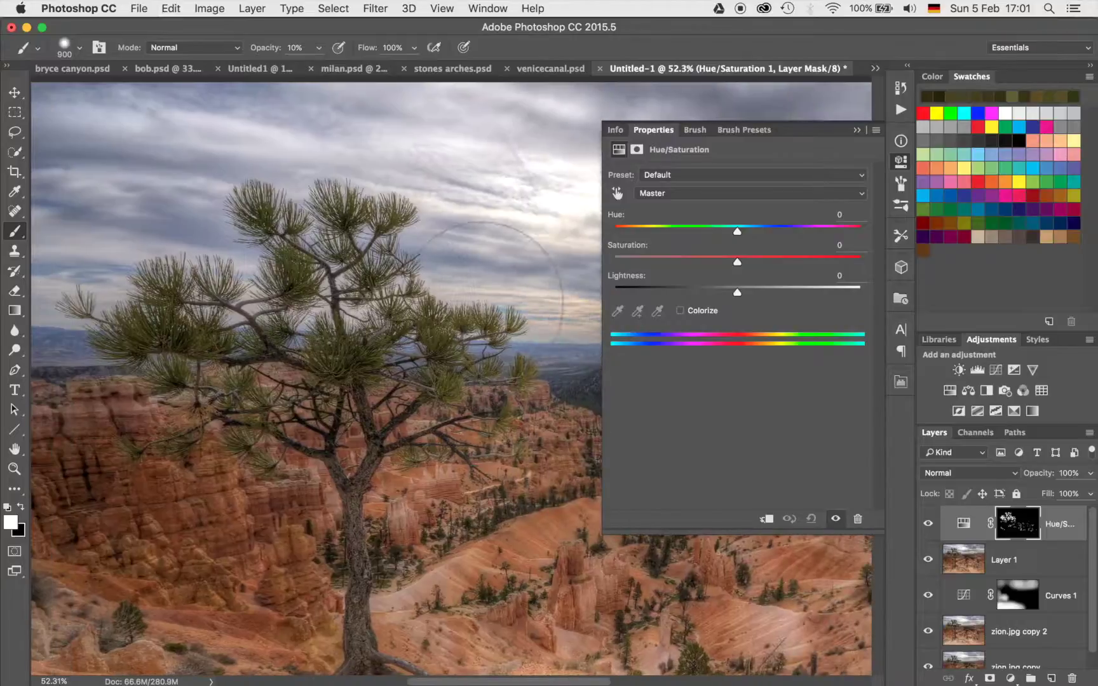
drag(737, 231, 767, 266)
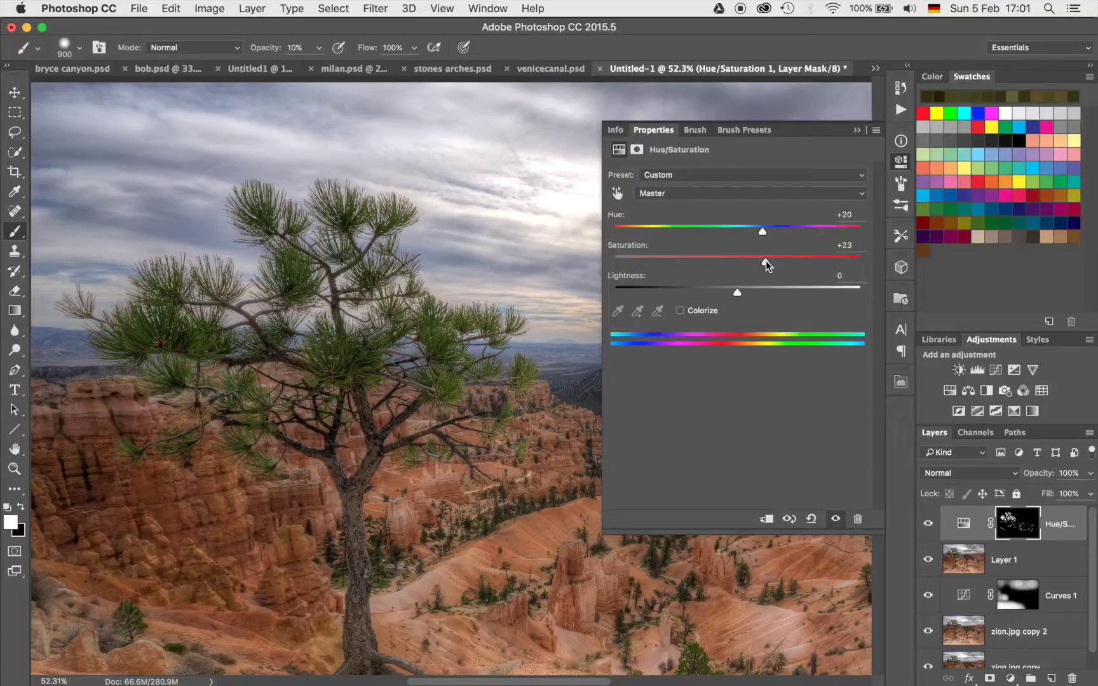
drag(737, 293, 743, 293)
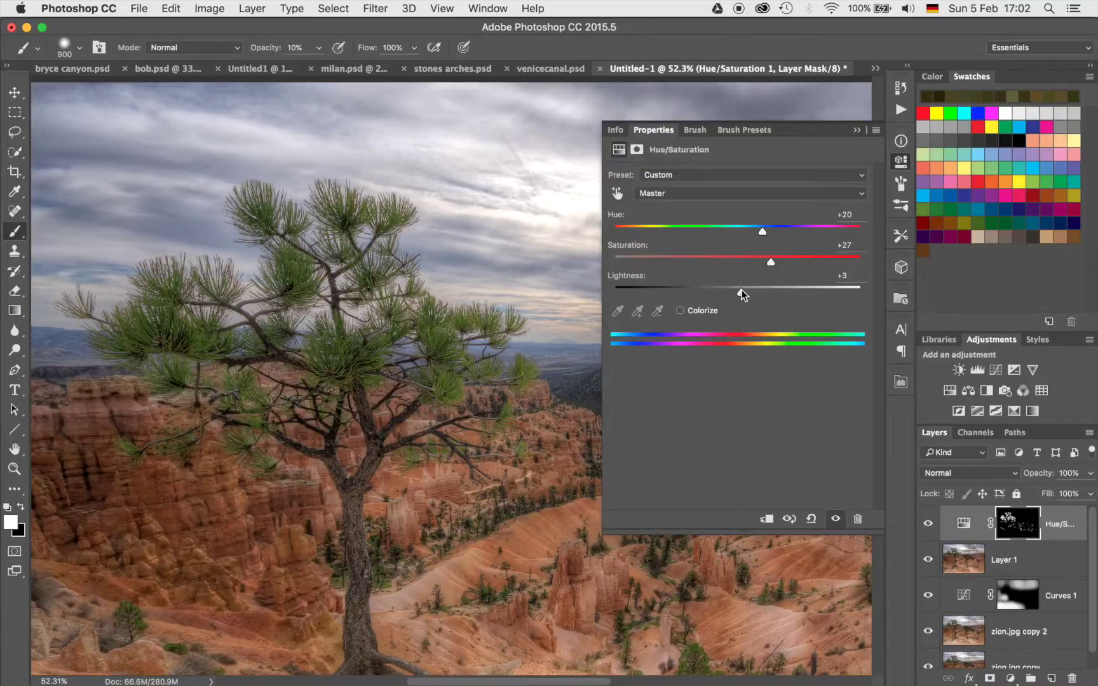
mouse_move(762, 231)
mouse_down()
mouse_move(700, 230)
mouse_move(761, 234)
mouse_up()
click(856, 130)
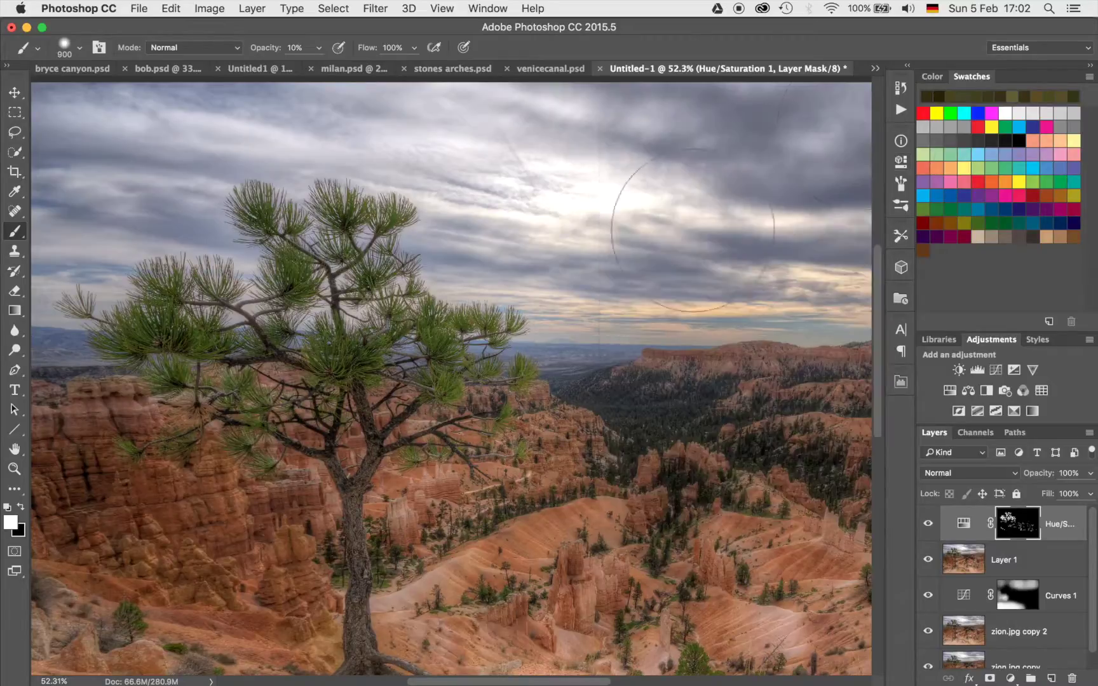
- Compare the photo with and without the greens adjustment, and paint black at 40% opacity on its mask over the distant valley trees
scroll(588, 258, down, 3)
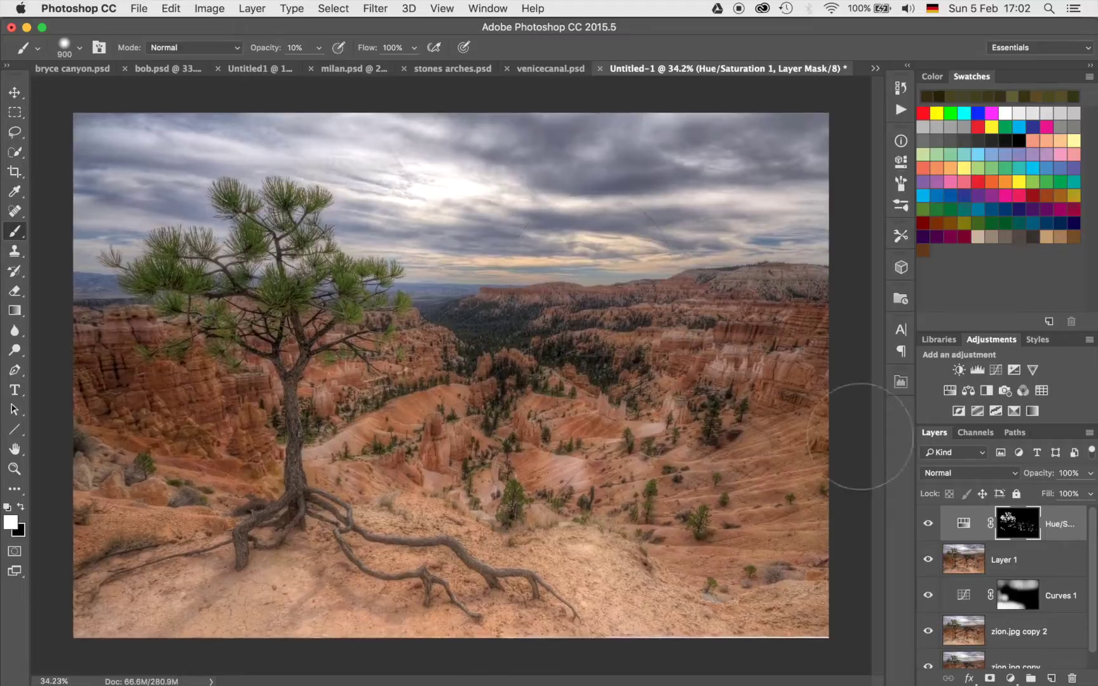
click(926, 526)
click(926, 526)
key(x)
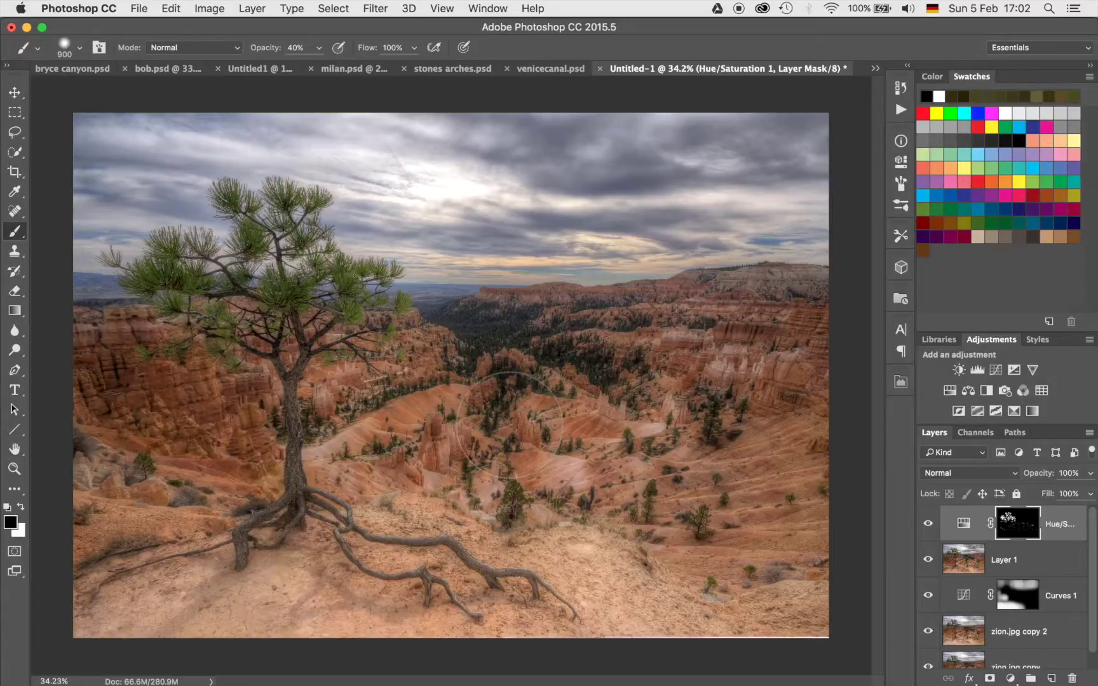
- Add a second Hue/Saturation adjustment layer above the greens adjustment with saturation set to +12
click(951, 392)
drag(737, 260, 752, 262)
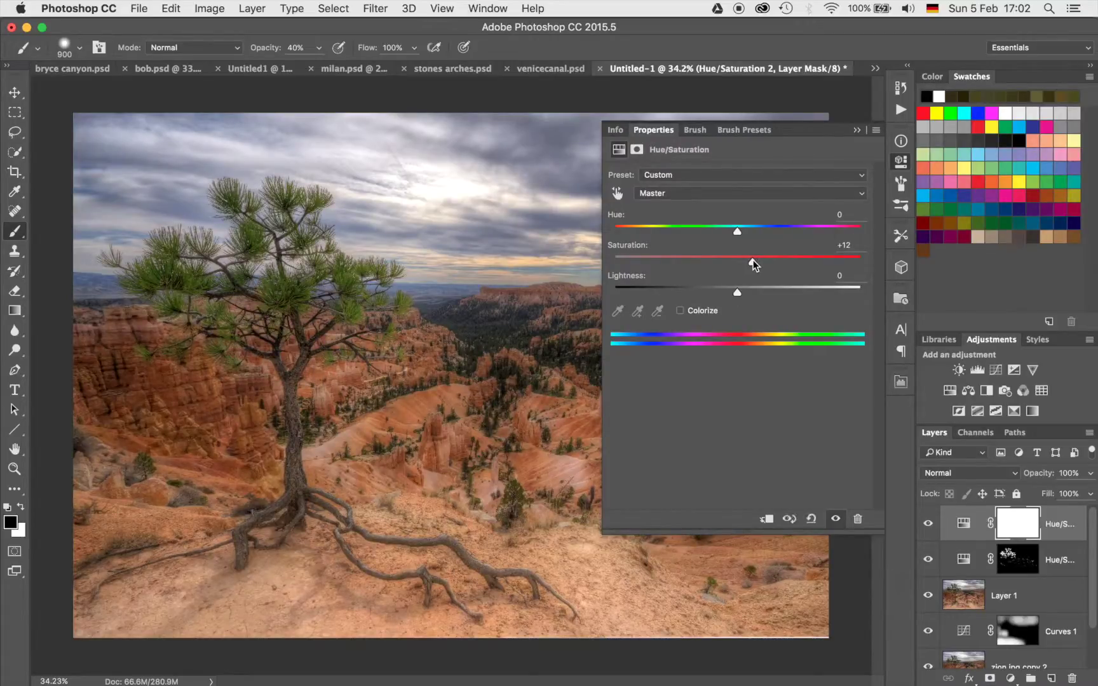
click(856, 130)
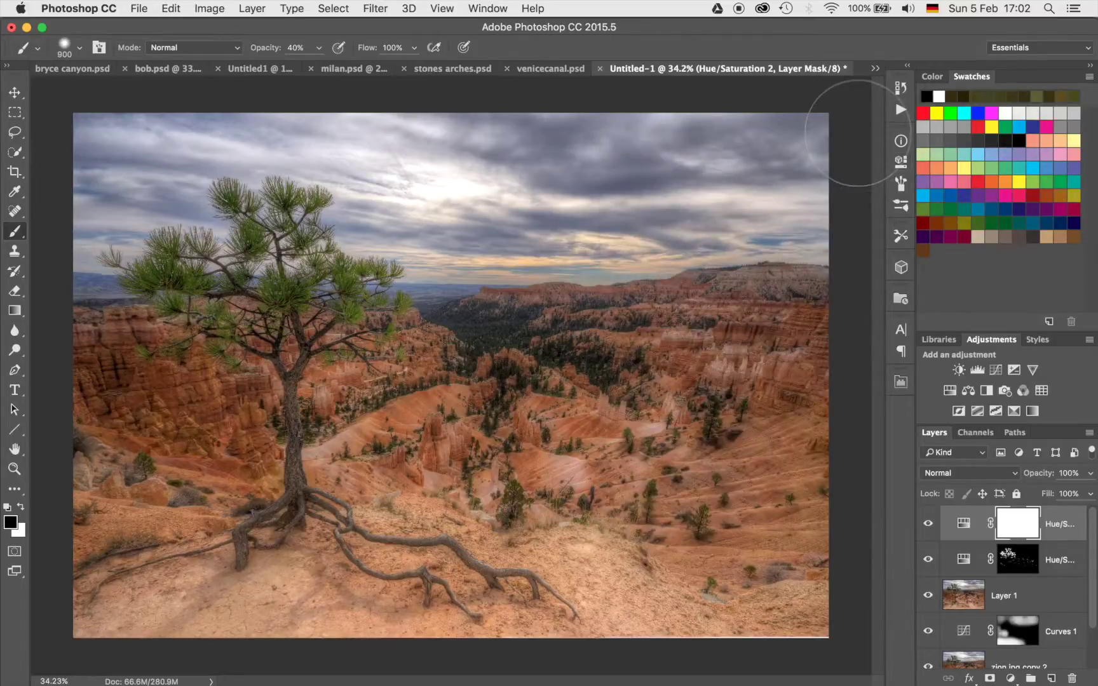
- Invert the new adjustment's mask to black and paint white over the central valley rocks with a 1500 brush at 40% and 20% opacity
key(bracketright)
key(bracketright)
key(bracketright)
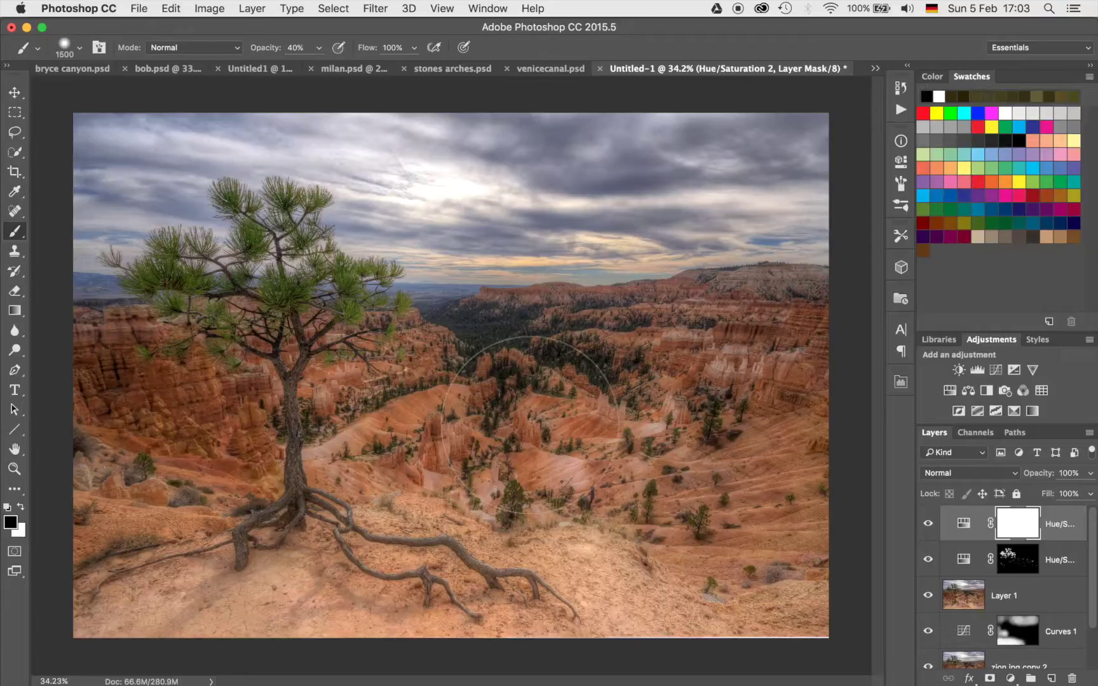
key(super+i)
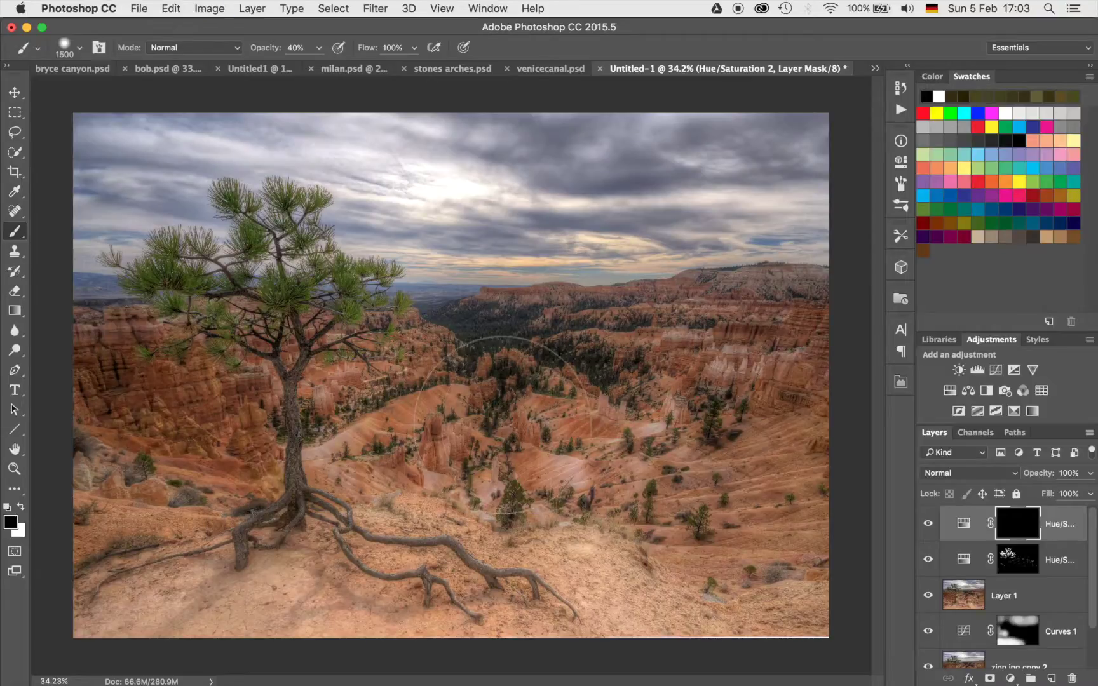
key(x)
click(502, 425)
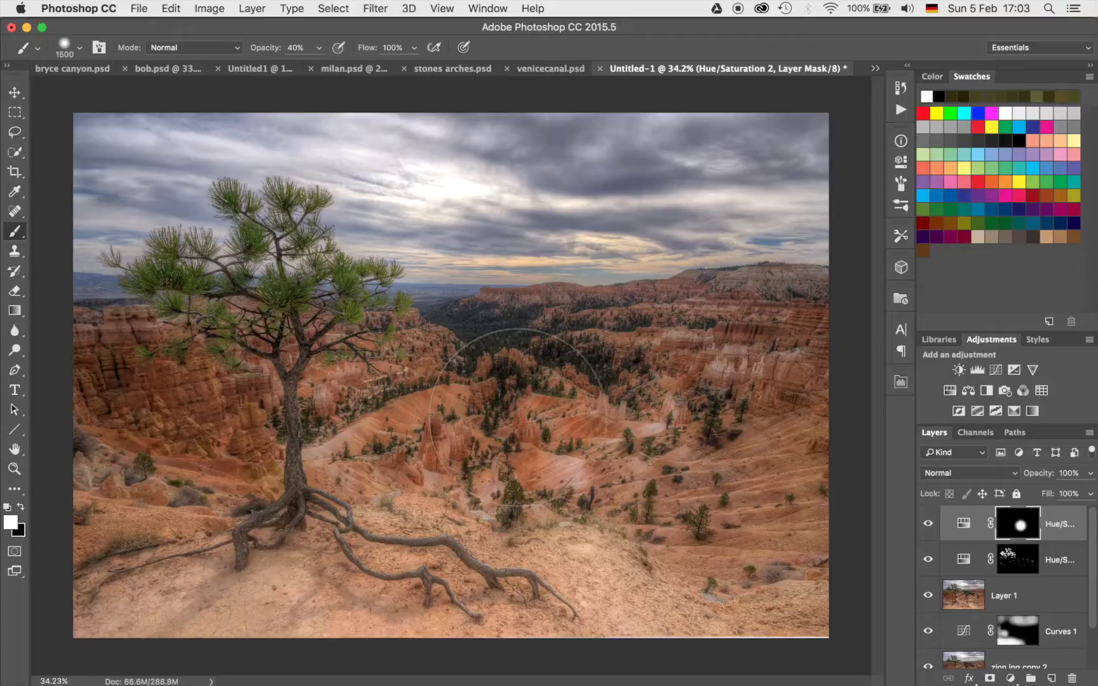
click(629, 381)
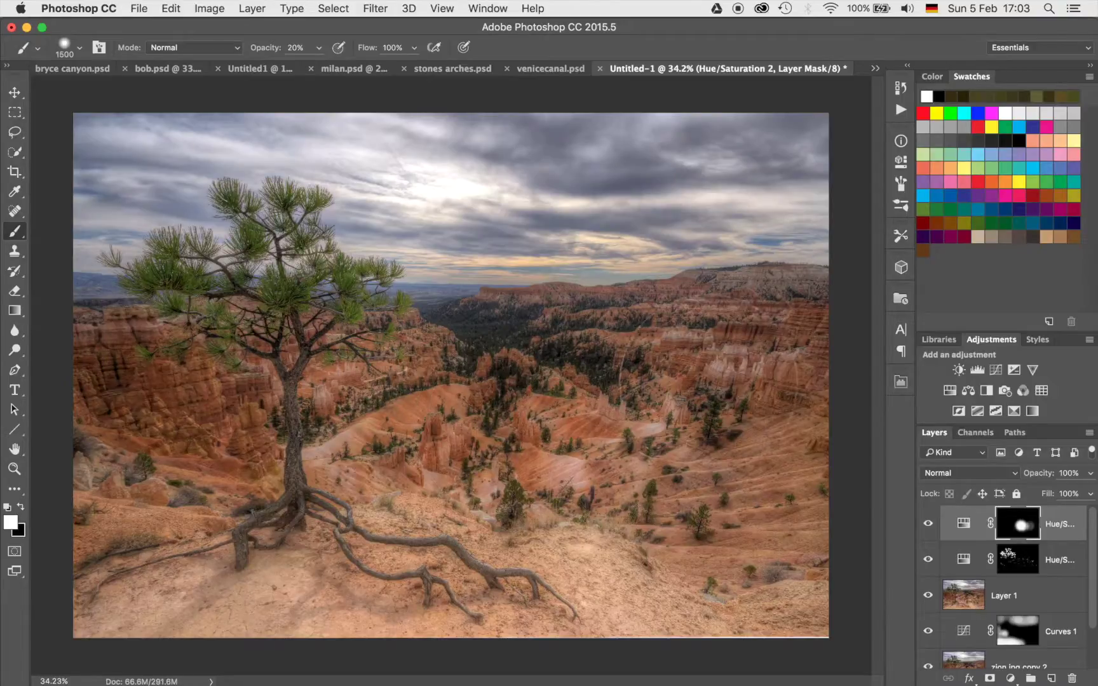
drag(718, 362, 444, 350)
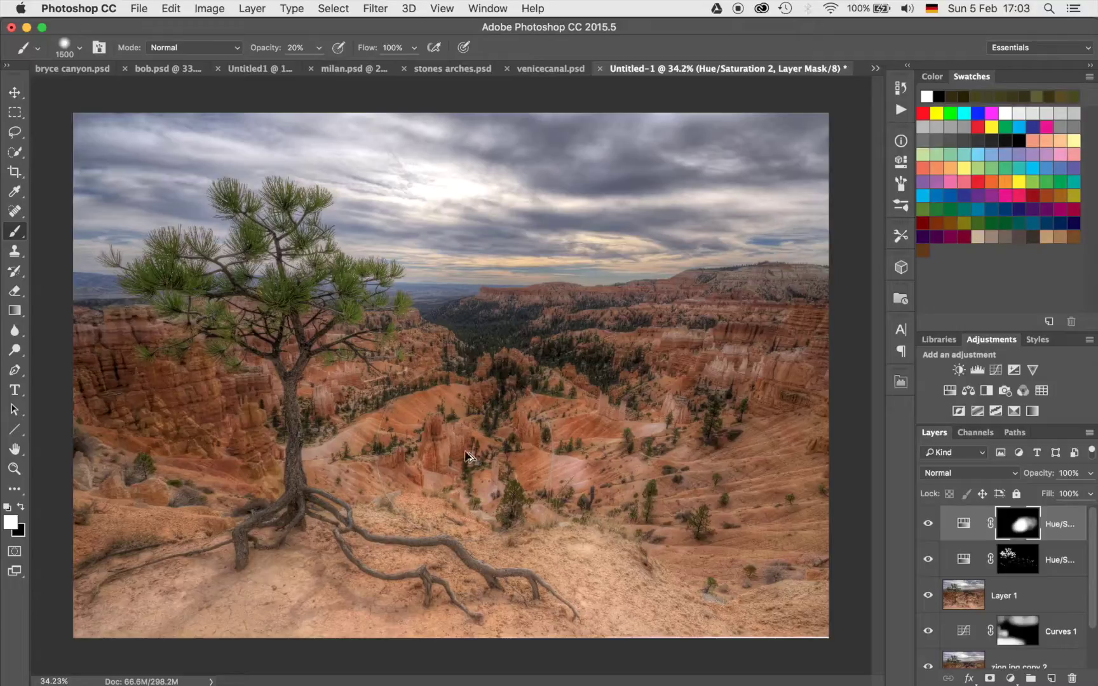
- Stamp all visible layers into a new merged layer above the two Hue/Saturation adjustments
key(super+alt+shift+e)
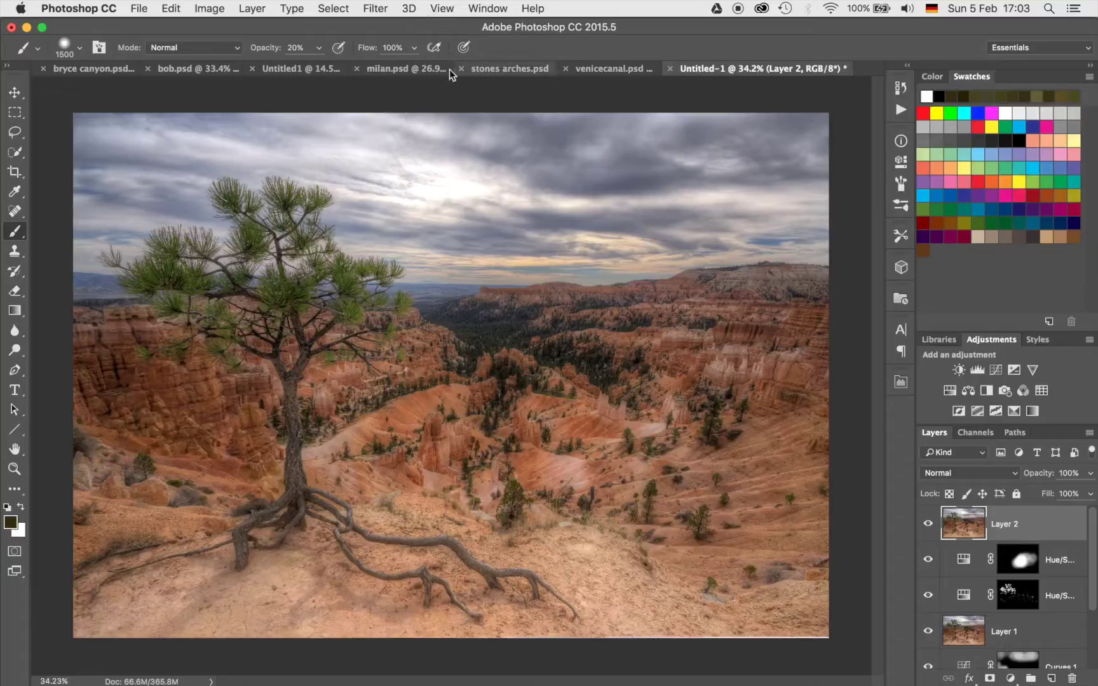
- Apply the Color Efex Pro 4 Contrast Color Range filter to the top merged layer and compare the photo with and without it
click(379, 7)
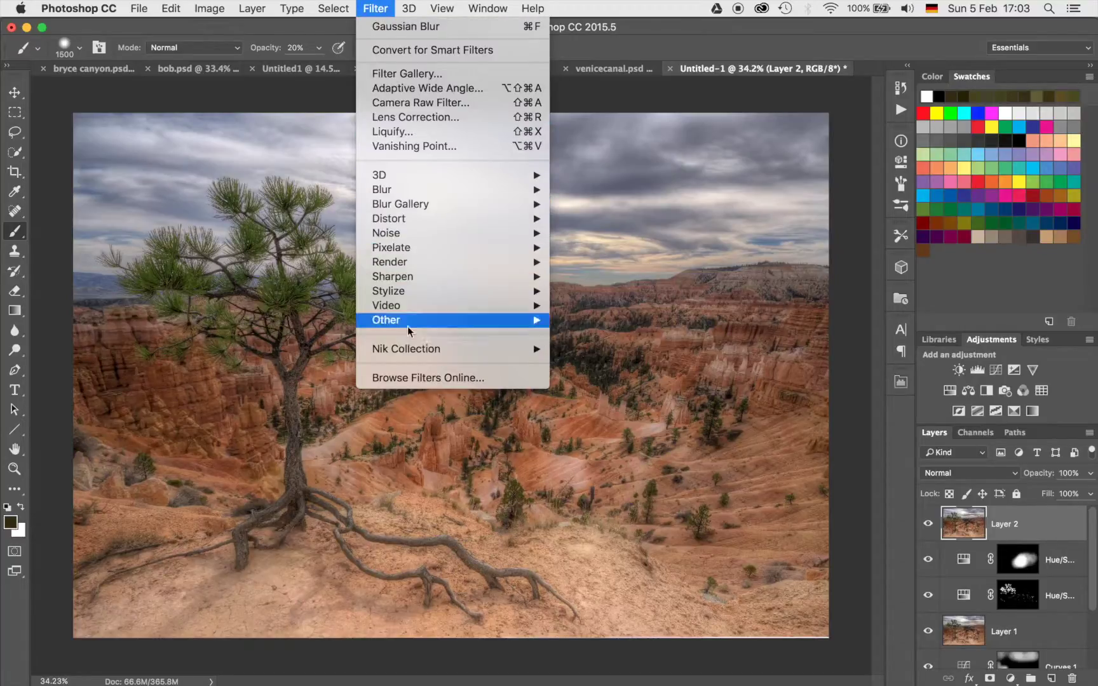
mouse_move(409, 347)
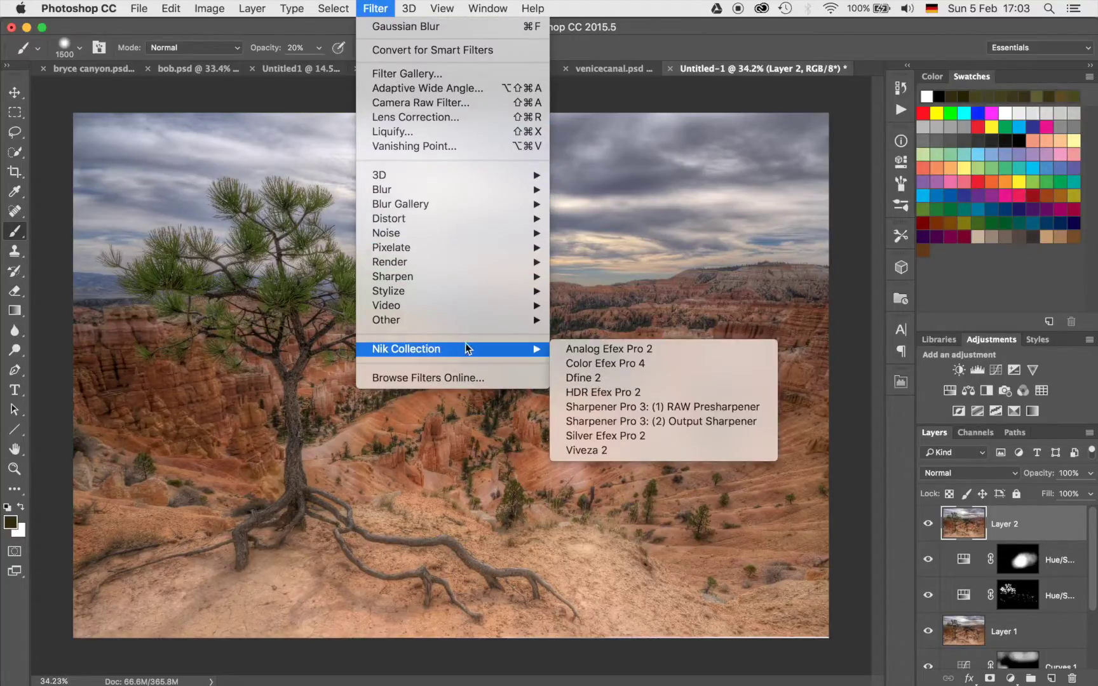
click(586, 365)
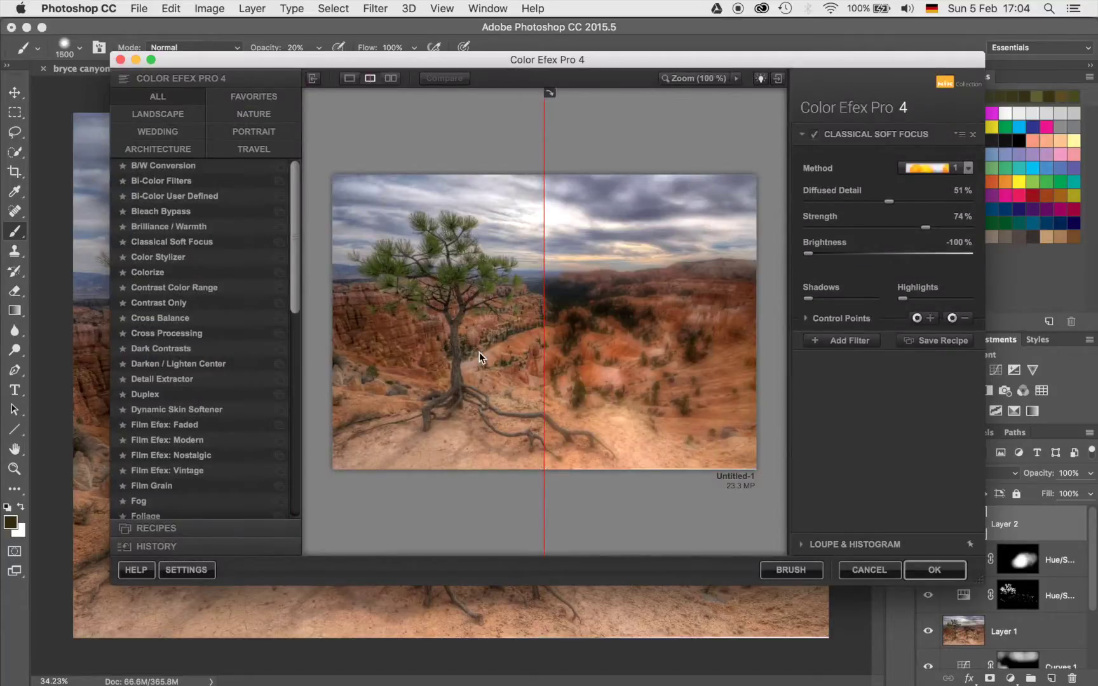
click(187, 287)
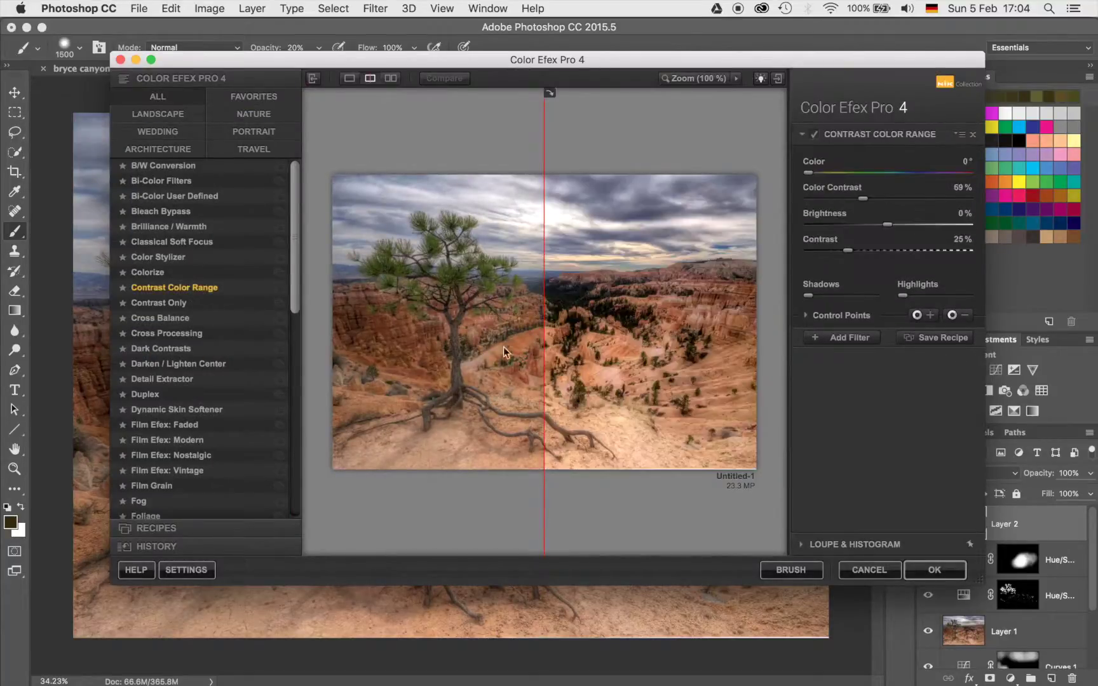
drag(545, 362, 277, 410)
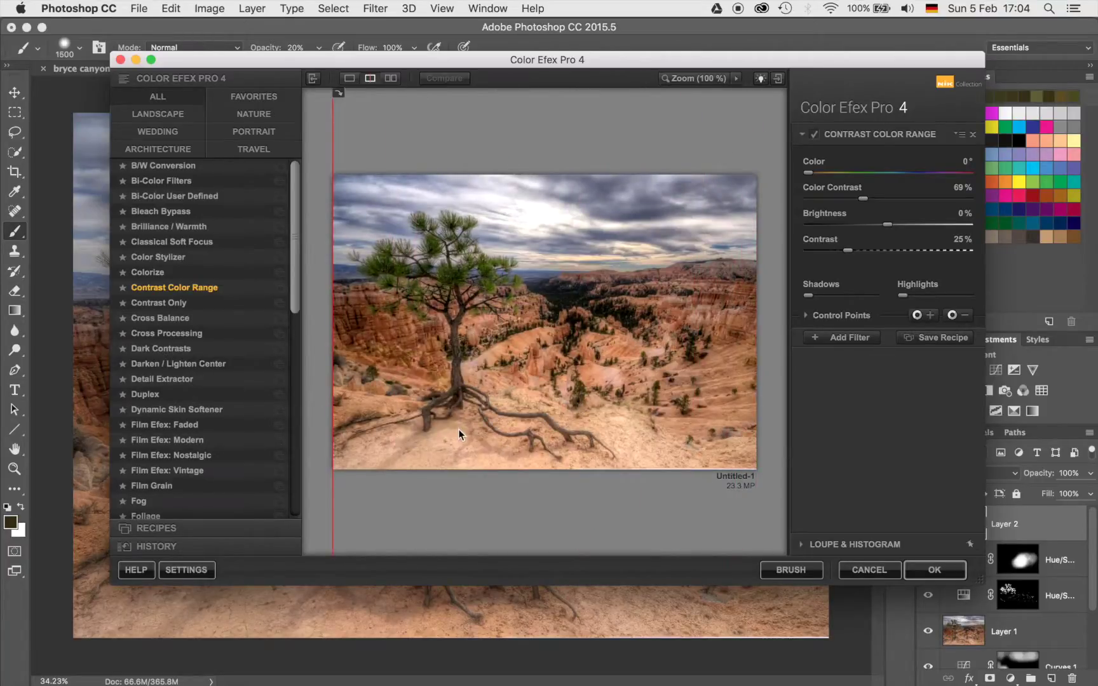
click(933, 570)
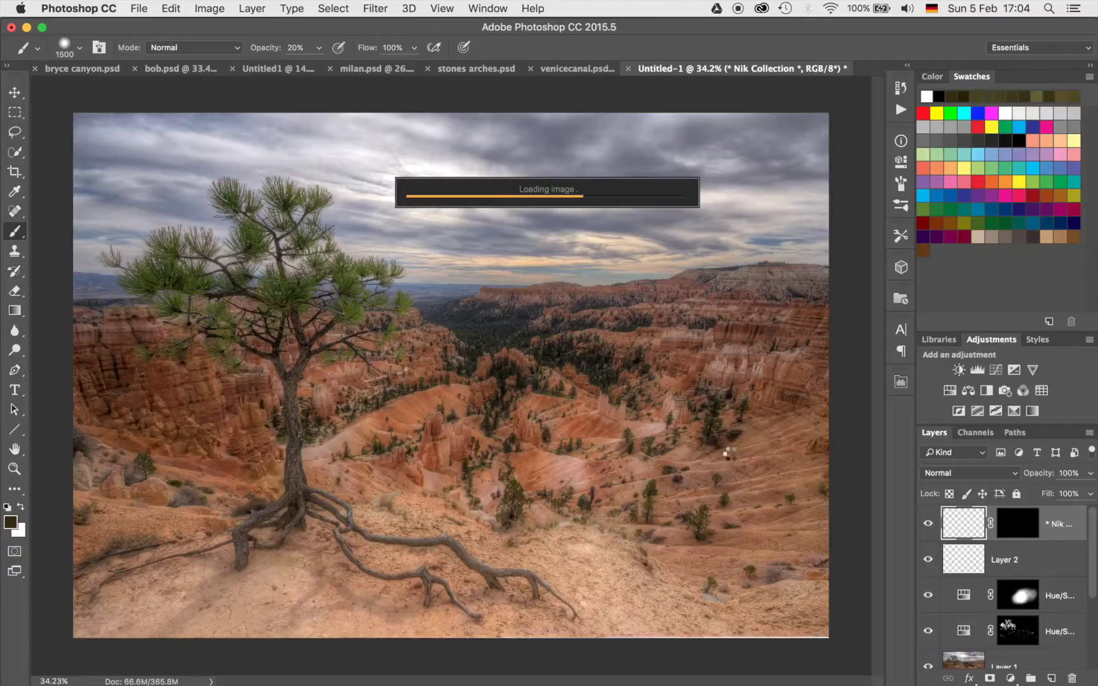
click(929, 525)
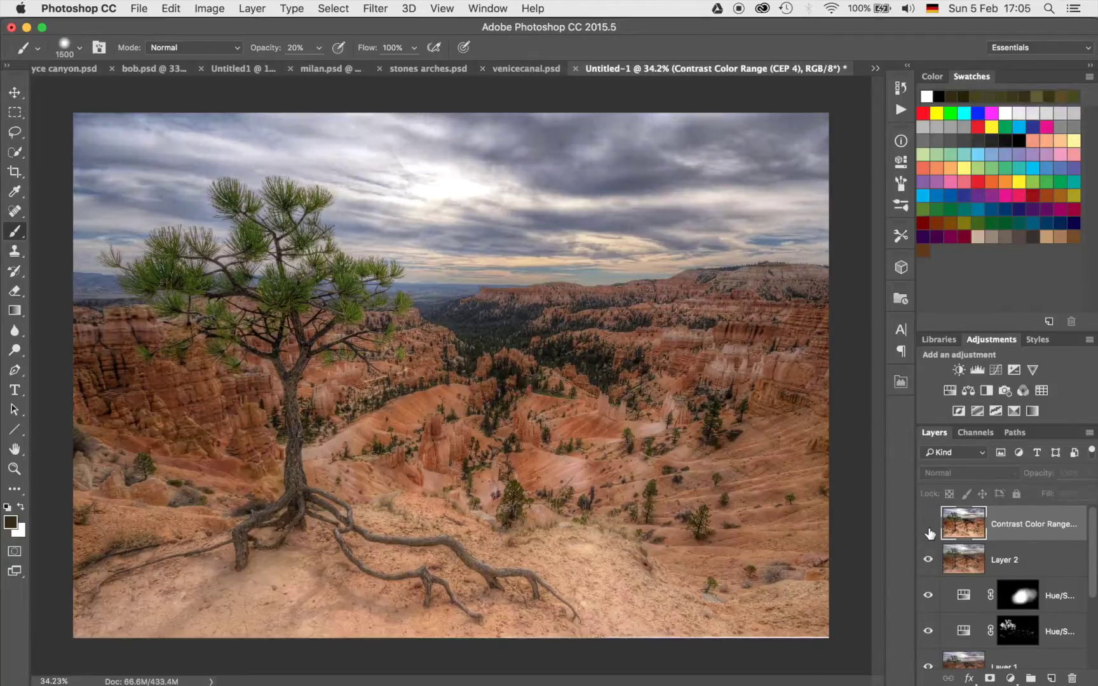
click(928, 525)
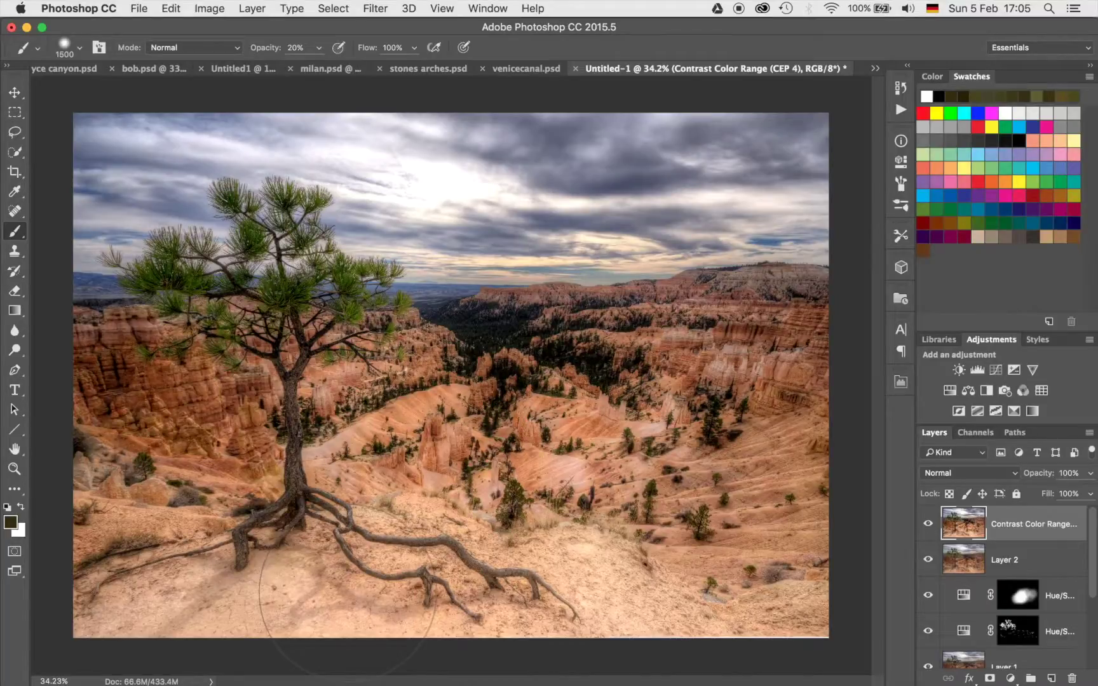
- Reduce the brush size to 250 for working on the central valley rocks
scroll(443, 378, up, 1)
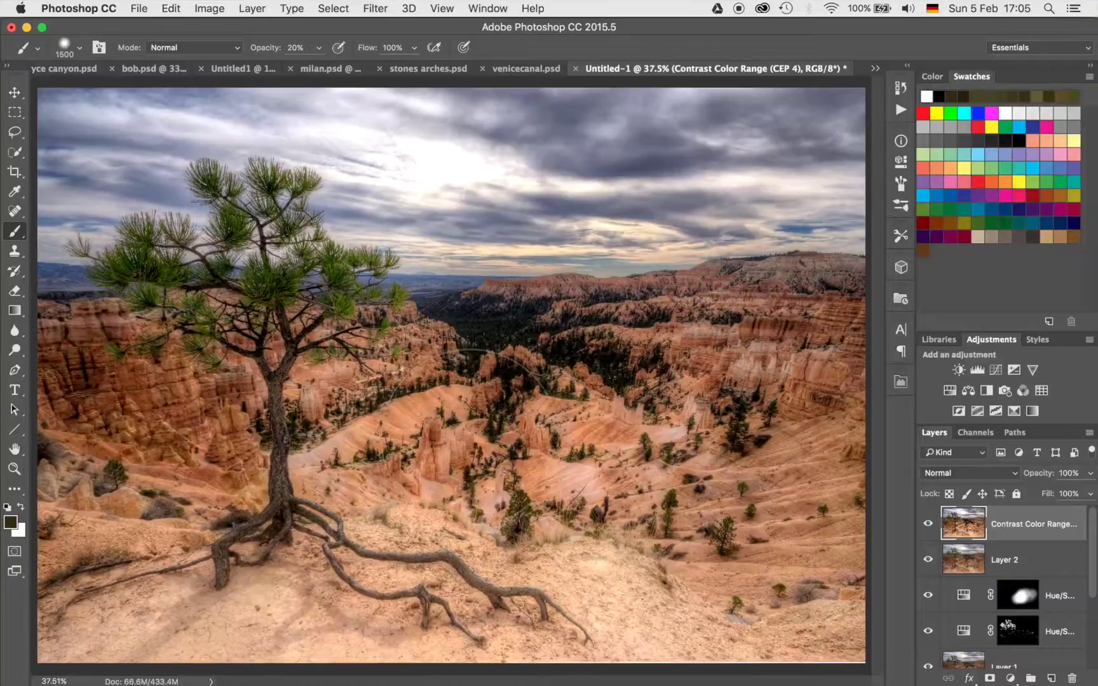
scroll(476, 444, up, 5)
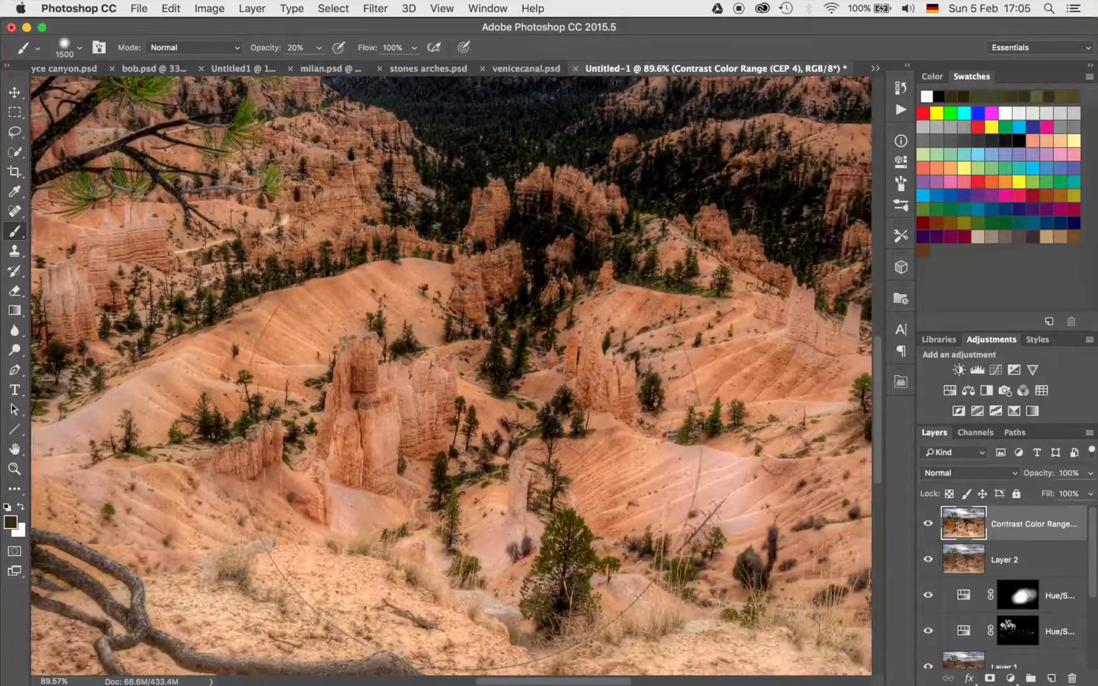
scroll(474, 445, up, 2)
scroll(474, 445, right, 2)
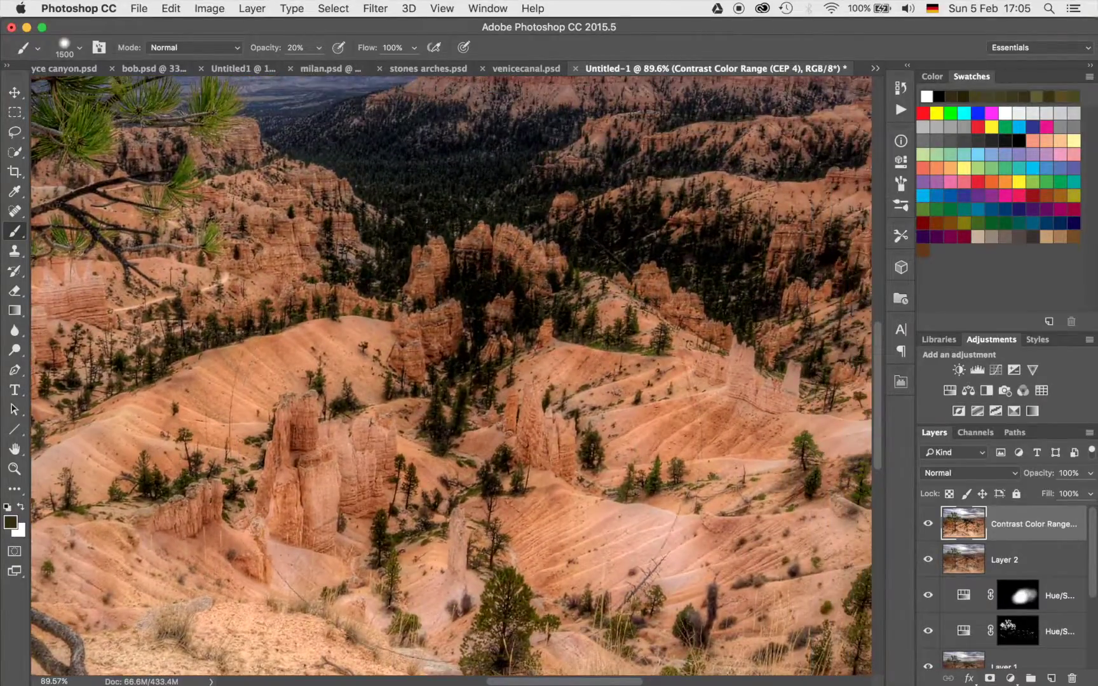
key(bracketleft)
key(bracketleft)
key(bracketleft)
key(bracketleft)
key(bracketleft)
key(bracketleft)
key(bracketleft)
key(bracketleft)
key(bracketleft)
key(bracketleft)
key(bracketleft)
key(bracketleft)
key(bracketleft)
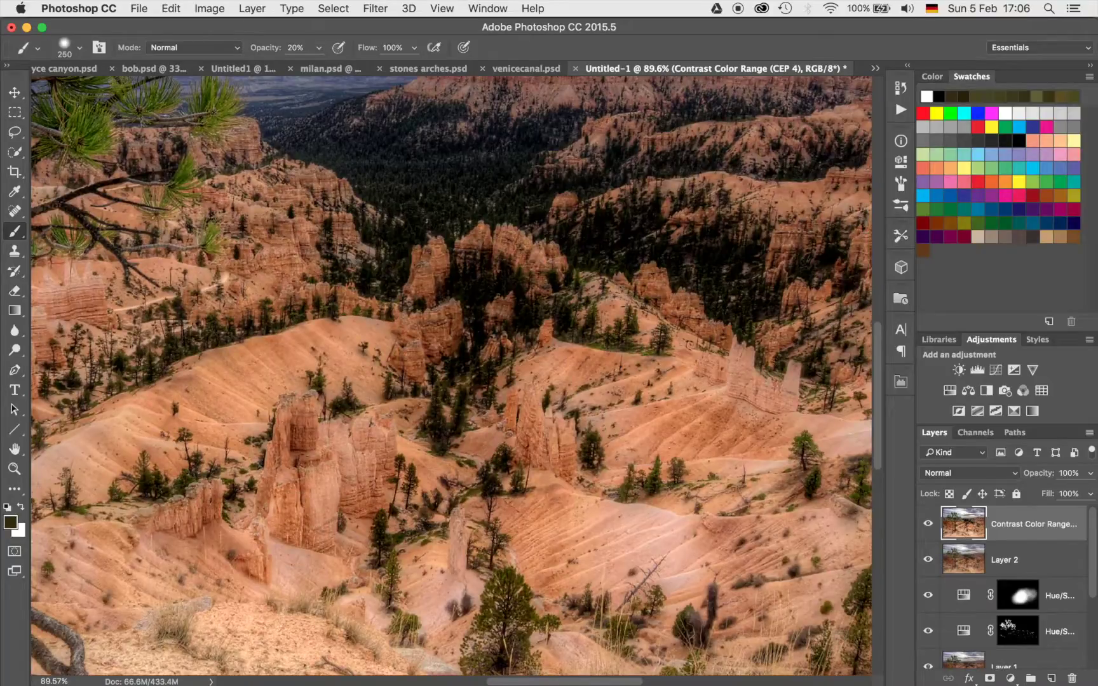
- Add a Curves adjustment layer darkening the midtones to input 134, output 108, and invert its mask to black
click(995, 369)
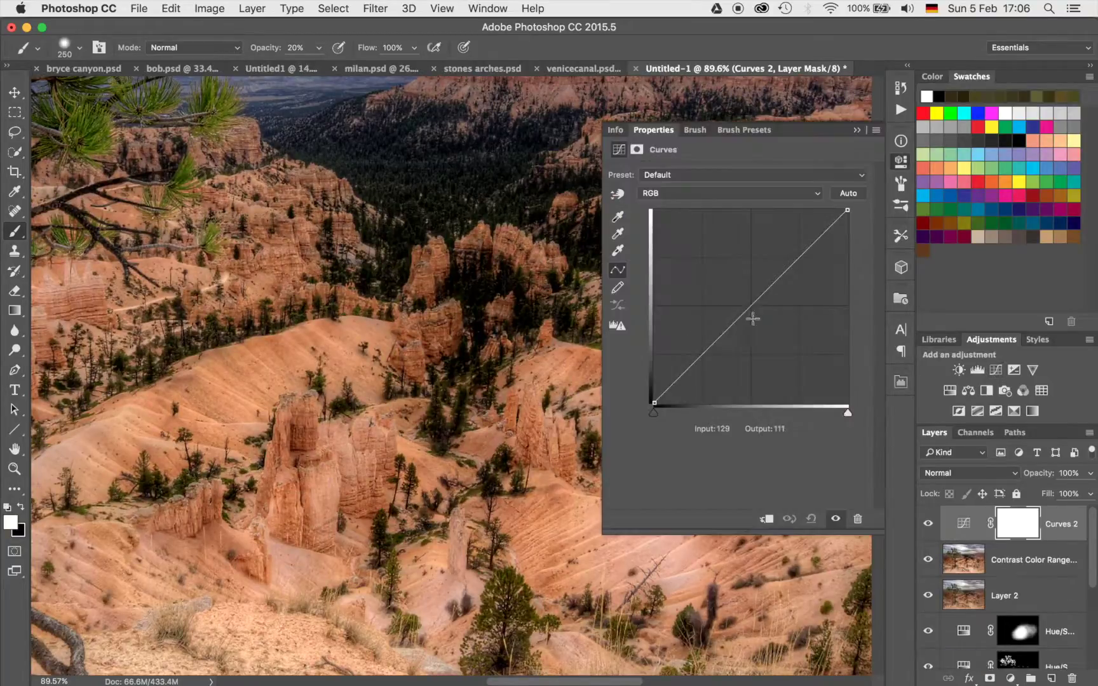
click(755, 320)
drag(755, 320, 755, 322)
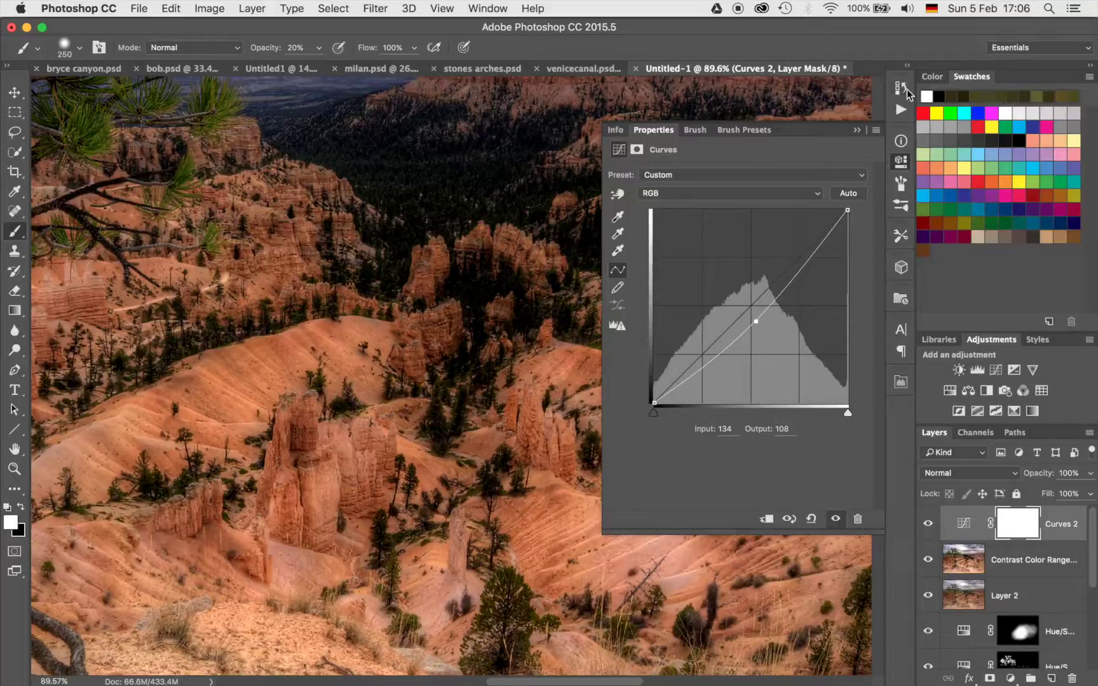
click(858, 128)
key(super+i)
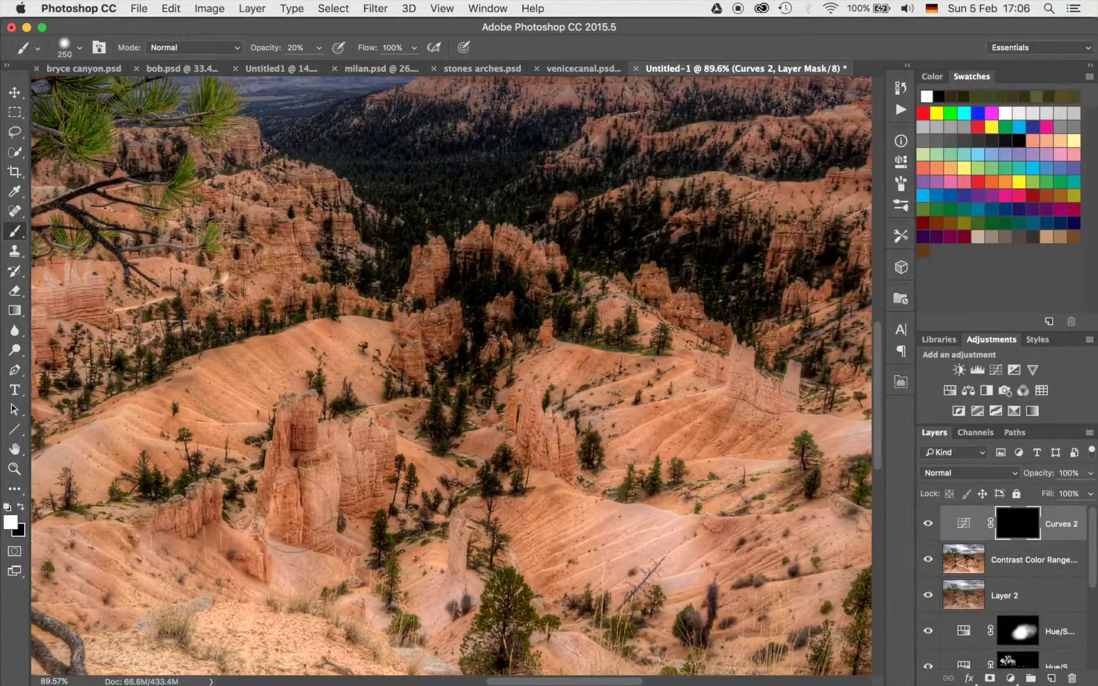
- Paint white at 40% opacity on the Curves mask over the central rock spires and the pale ridges to their right
mouse_move(310, 424)
mouse_down()
mouse_move(287, 459)
mouse_move(310, 540)
mouse_move(299, 486)
mouse_up()
mouse_move(493, 471)
mouse_down()
mouse_move(519, 485)
mouse_move(543, 444)
mouse_move(571, 426)
mouse_up()
scroll(572, 425, up, 3)
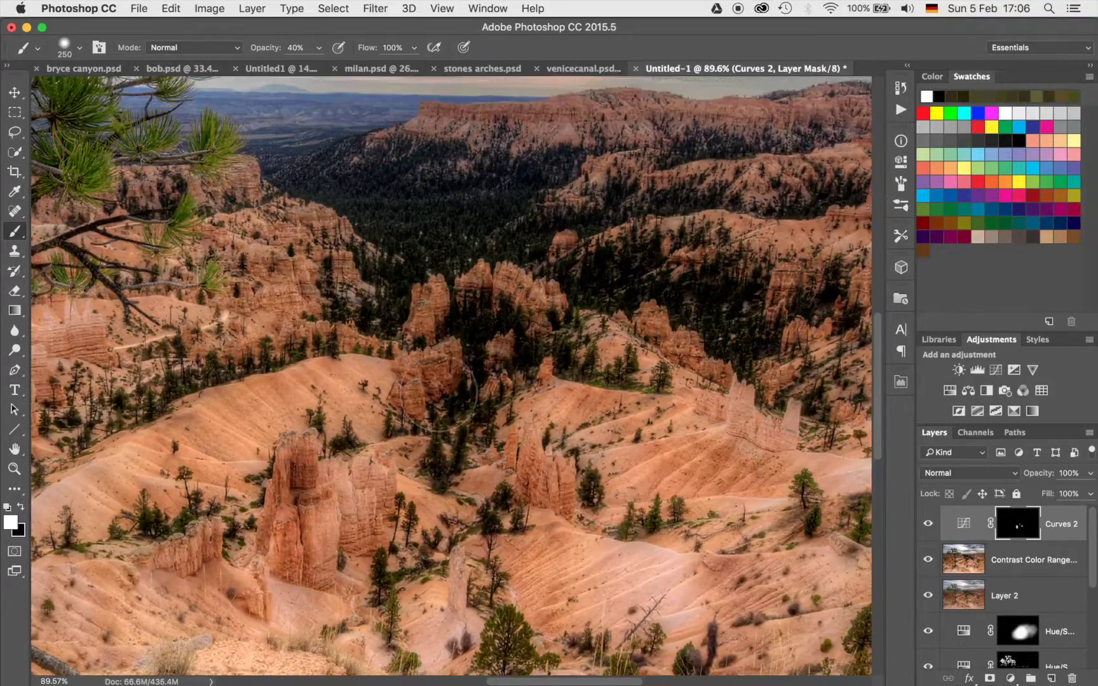
scroll(437, 392, down, 3)
scroll(437, 392, right, 3)
scroll(437, 392, right, 3)
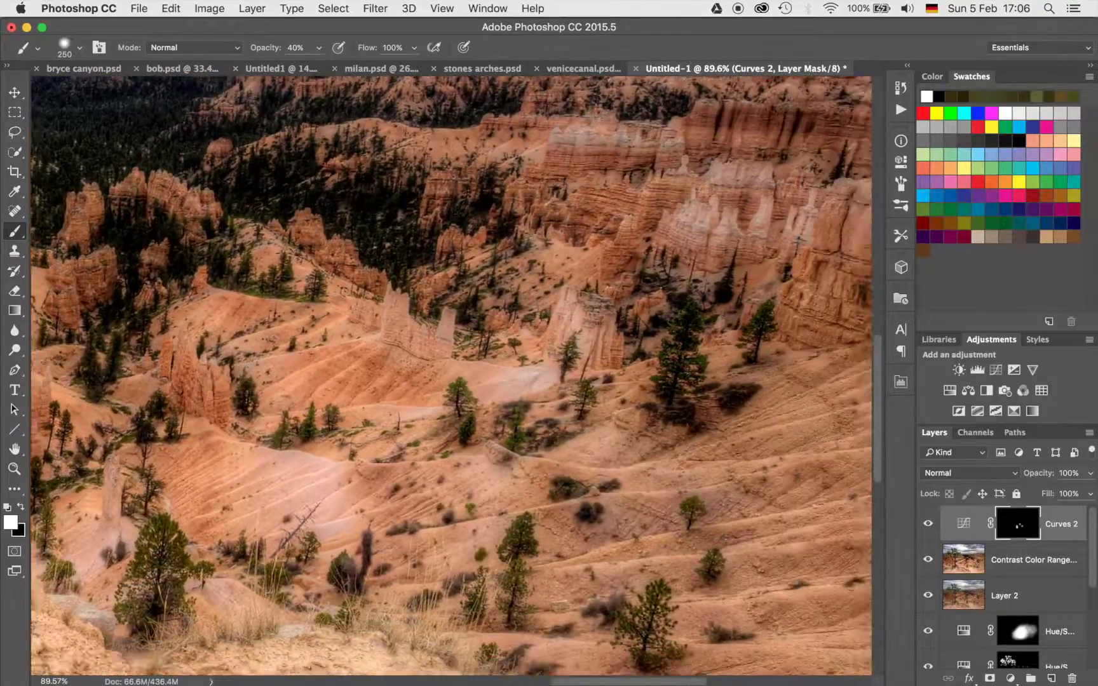
drag(479, 347, 499, 335)
click(317, 346)
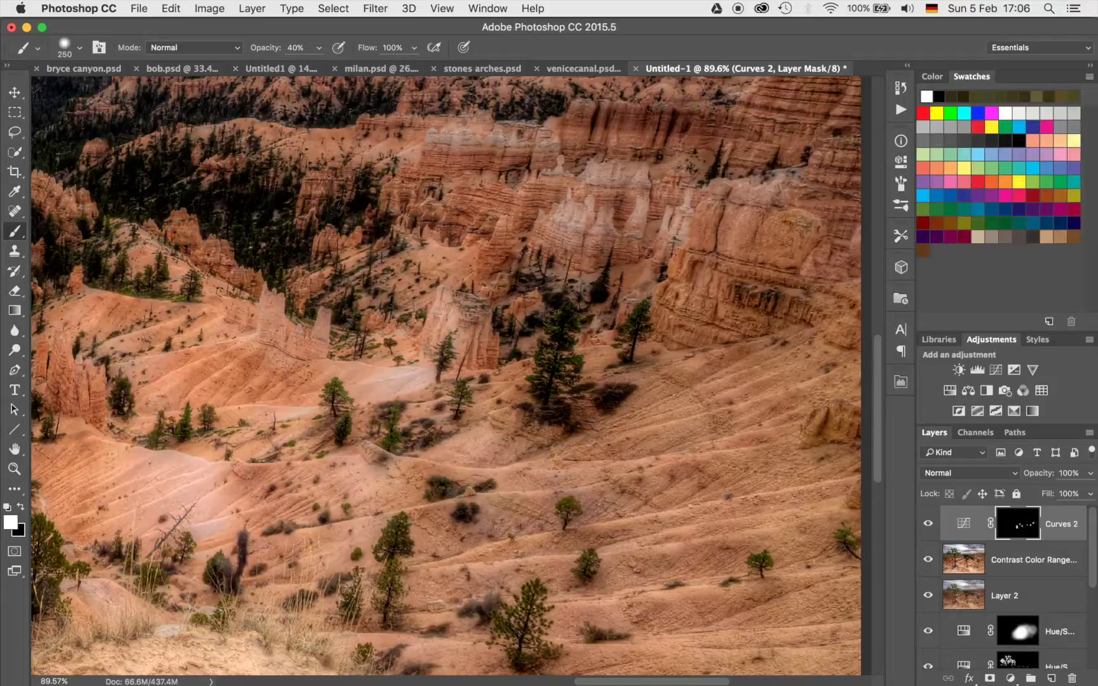
- Paint white at 40% opacity on the Curves mask over the yellowish rocks left of the tree trunk
scroll(572, 273, left, 3)
scroll(451, 375, left, 10)
scroll(451, 374, down, 2)
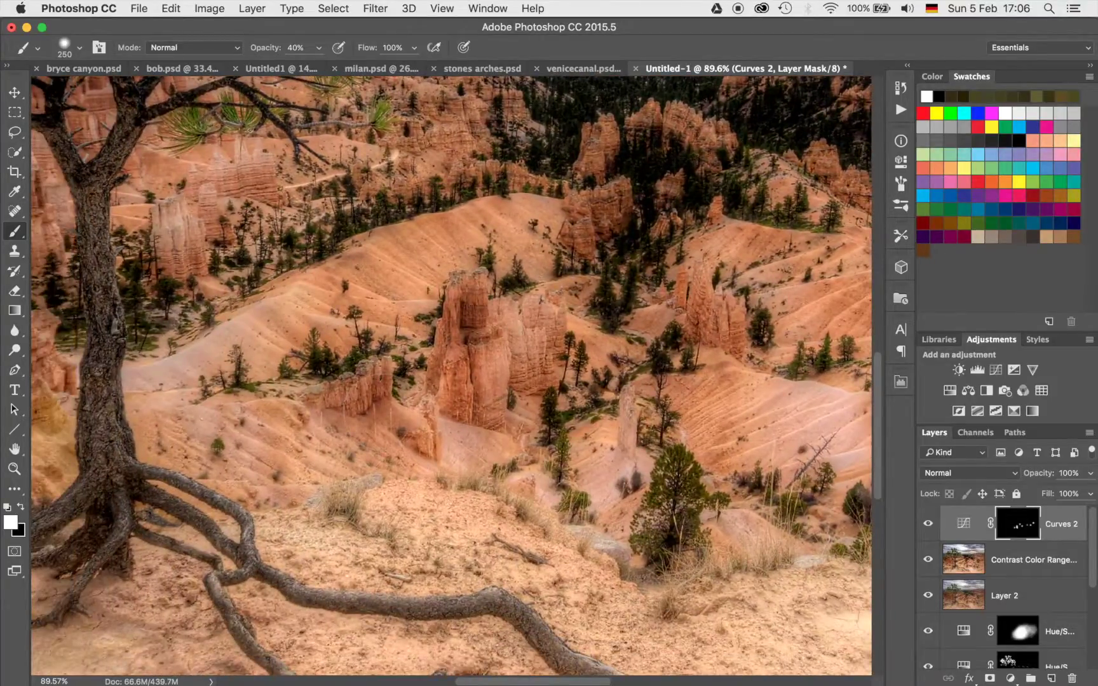
scroll(334, 372, left, 5)
scroll(381, 410, left, 20)
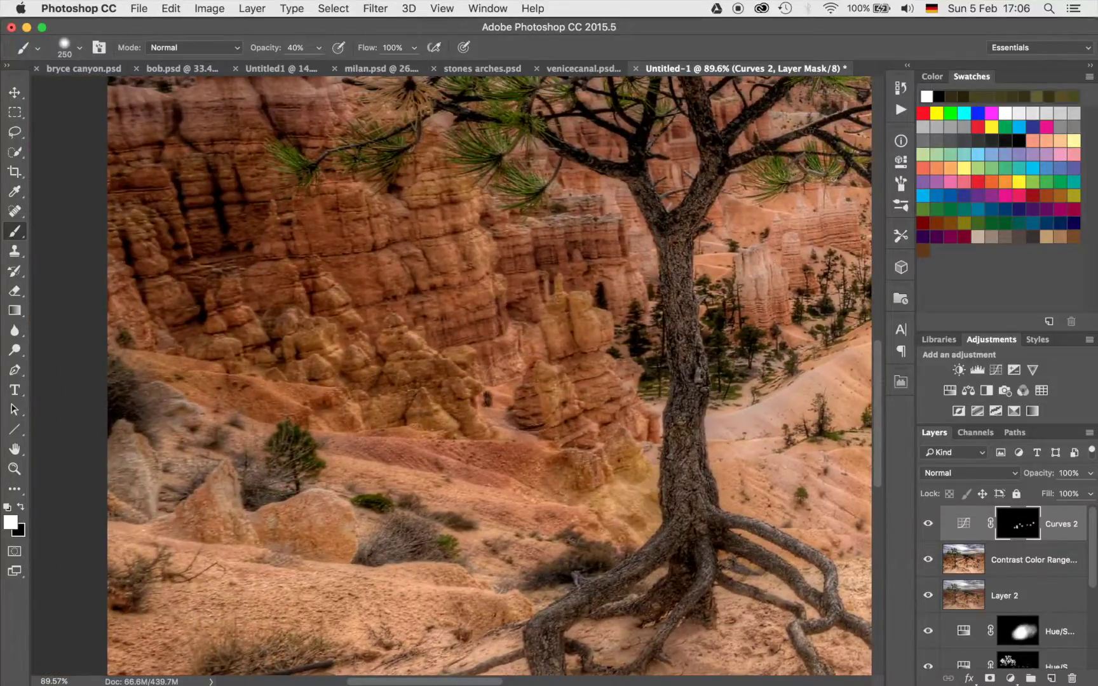
mouse_move(430, 401)
mouse_down()
mouse_move(275, 361)
mouse_move(313, 343)
mouse_move(380, 363)
mouse_up()
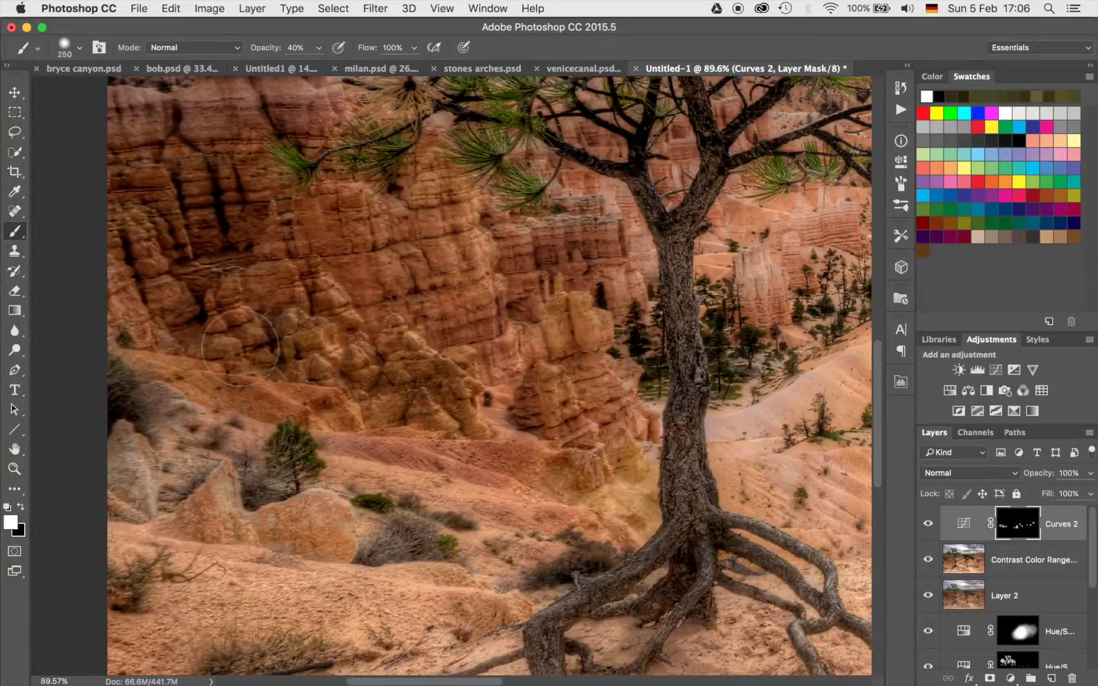
- Paint white at 40% opacity on the Curves mask over the rock spires at the edge of the dark valley forest
scroll(256, 349, right, 5)
scroll(451, 375, right, 15)
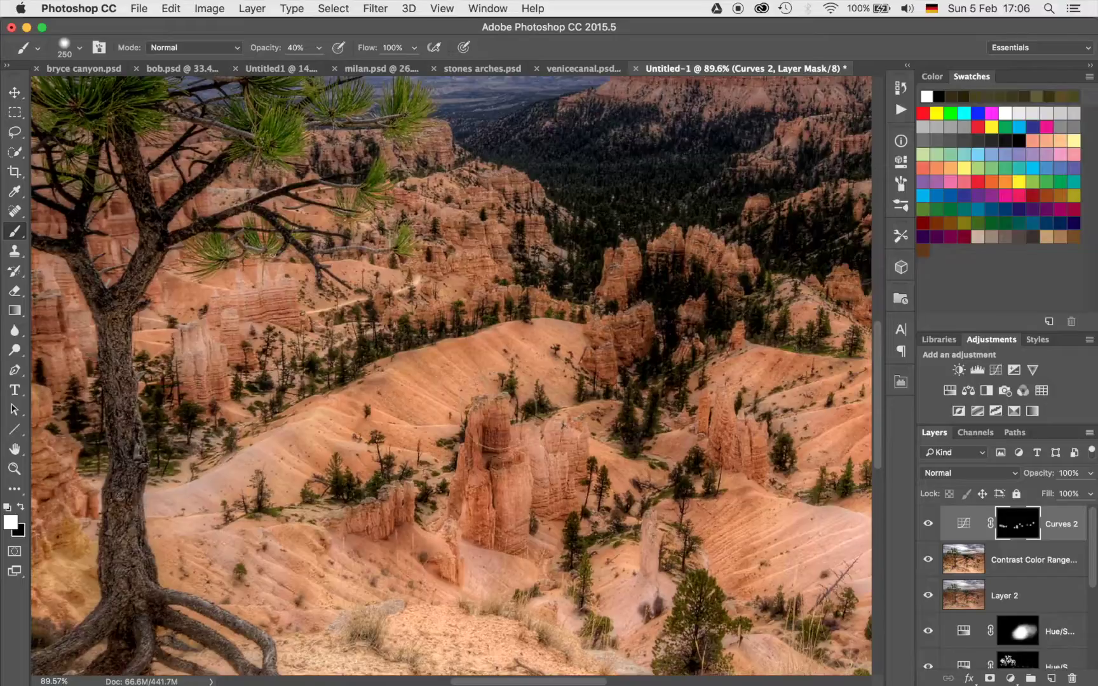
drag(621, 272, 725, 280)
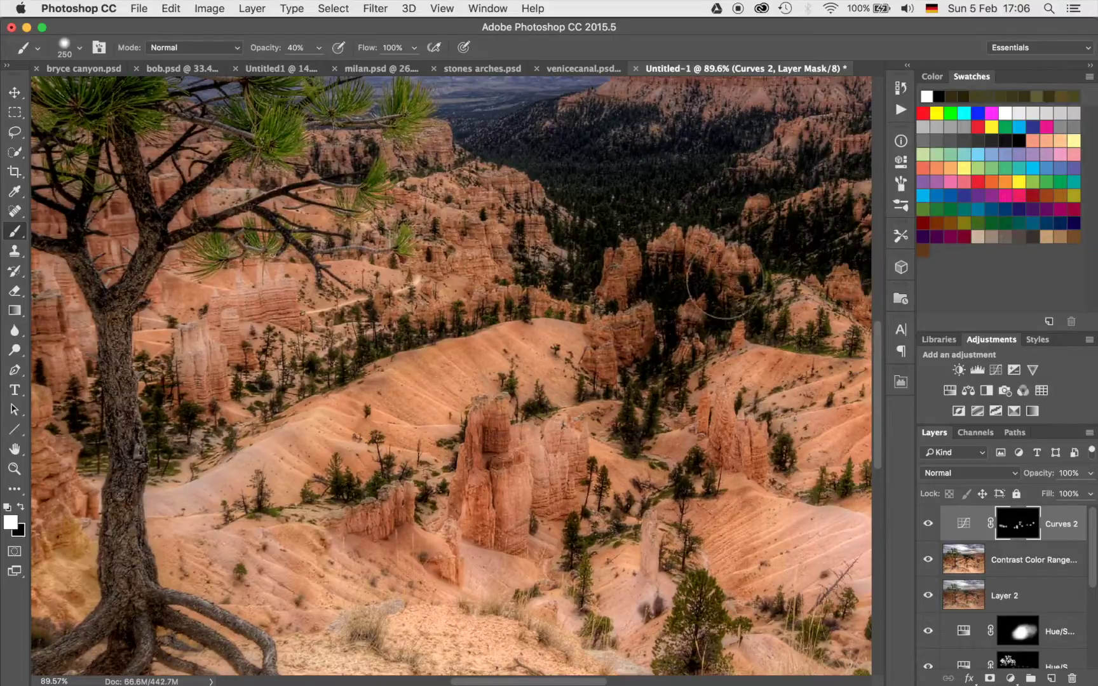
scroll(724, 281, right, 10)
scroll(725, 280, down, 5)
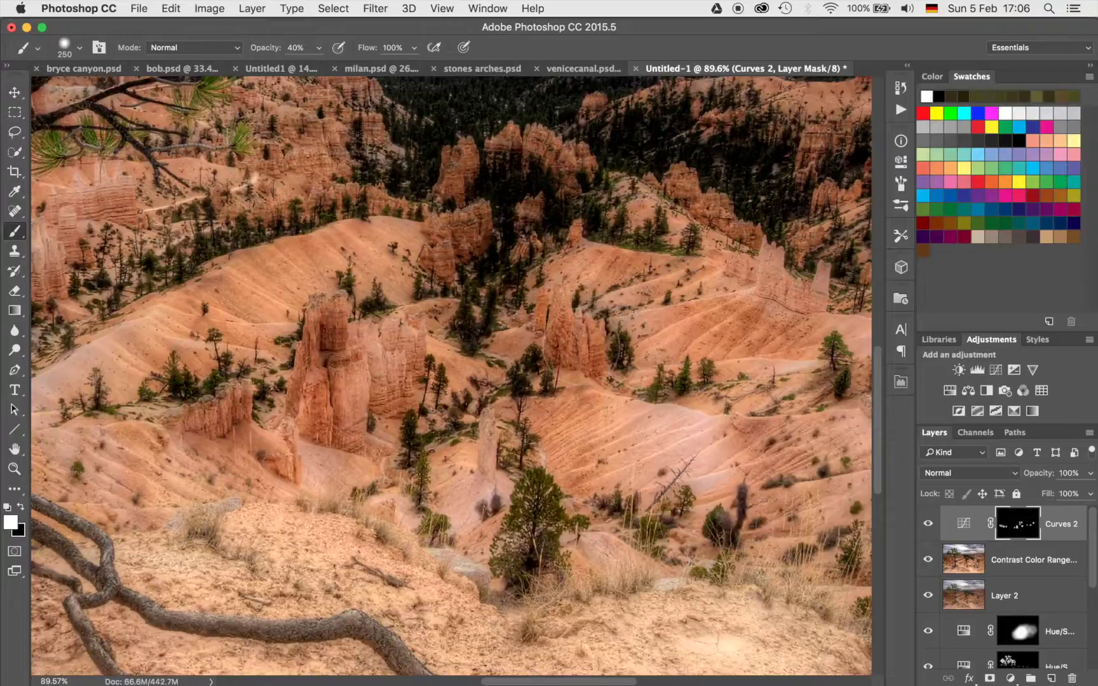
scroll(615, 343, down, 5)
scroll(615, 343, right, 2)
scroll(615, 343, up, 5)
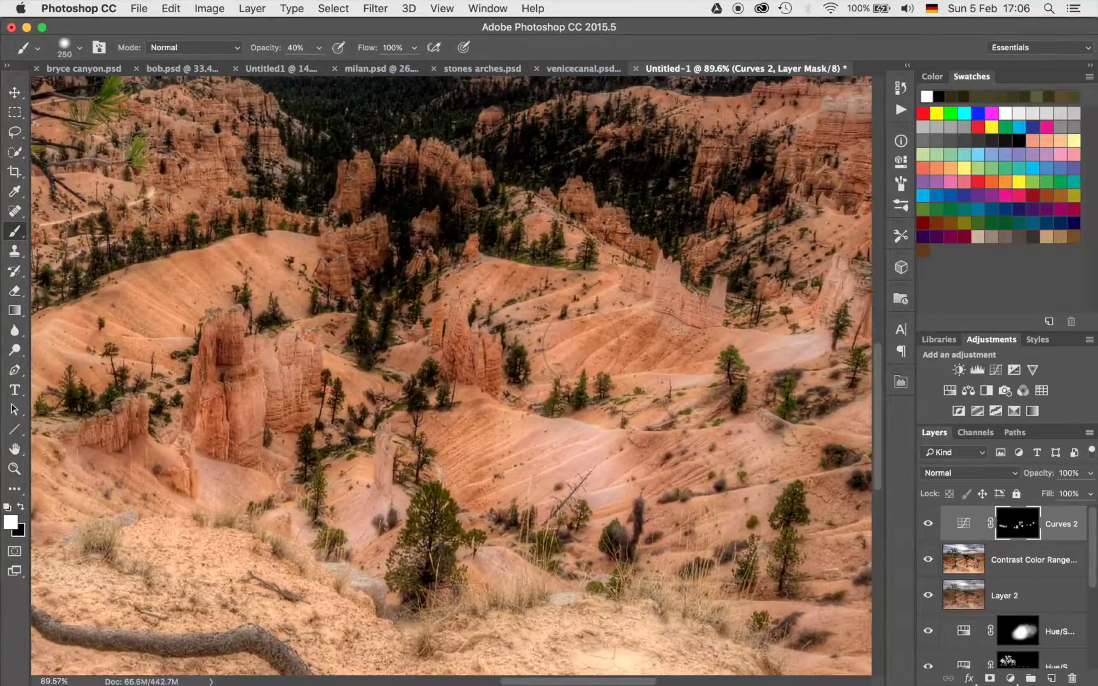
- Compare the whole photo with and without the masked Curves darkening on the rocks
scroll(614, 346, down, 10)
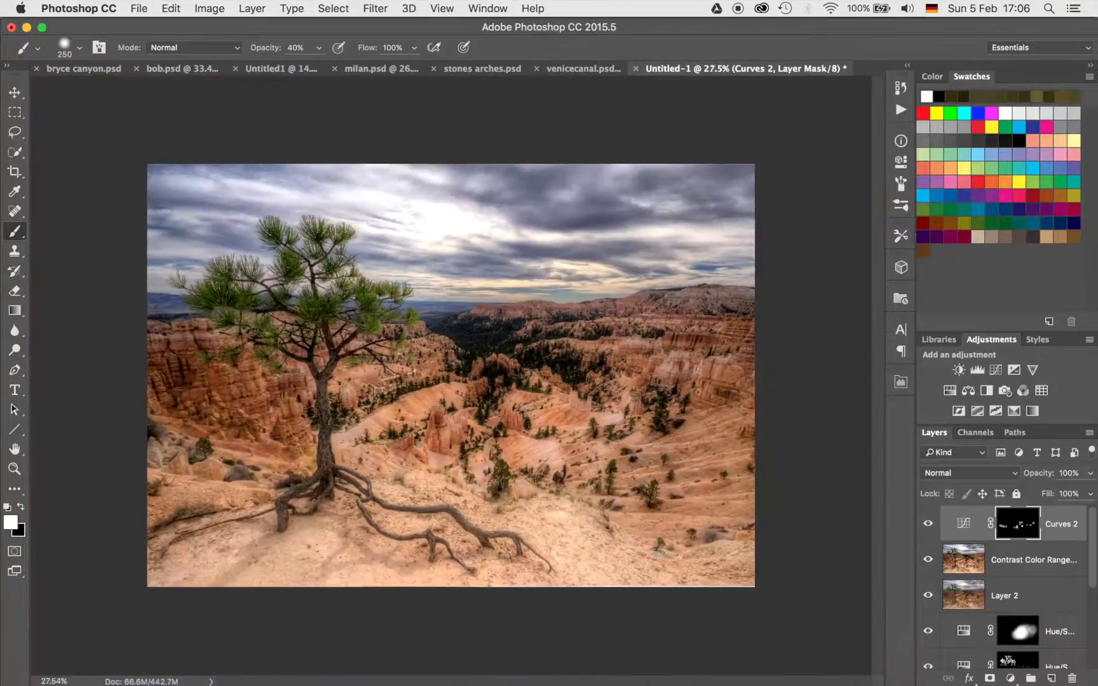
scroll(613, 346, up, 1)
click(927, 524)
click(927, 525)
click(927, 524)
click(927, 524)
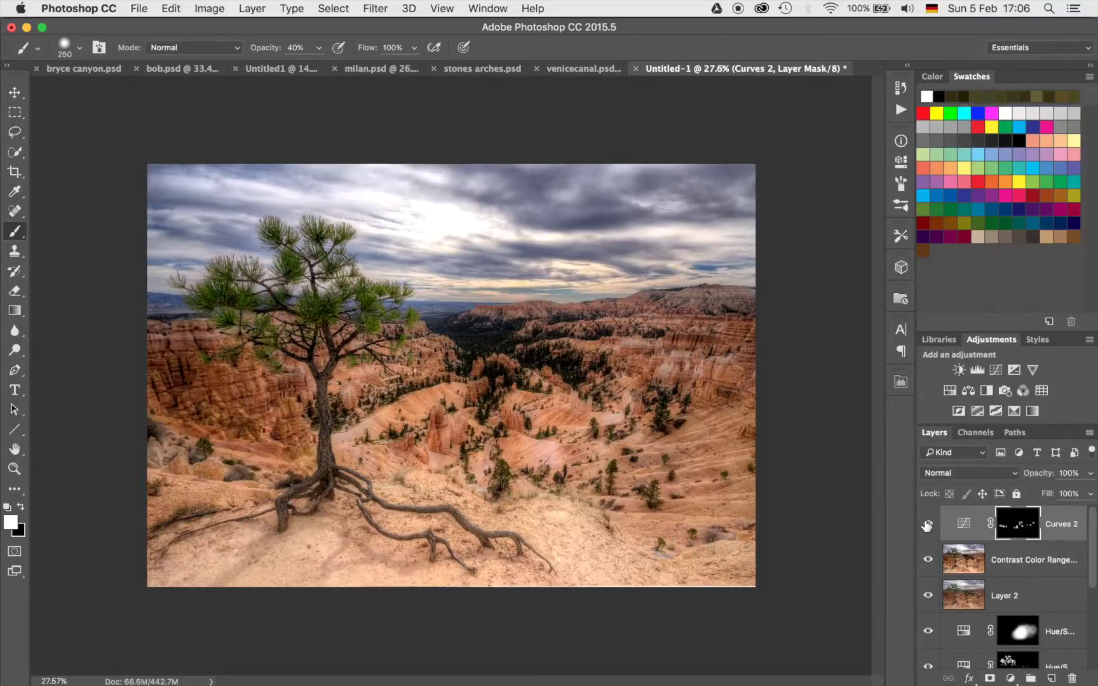
- Add another Curves adjustment layer on top, darkening the midtones to input 132, output 96
scroll(540, 511, up, 3)
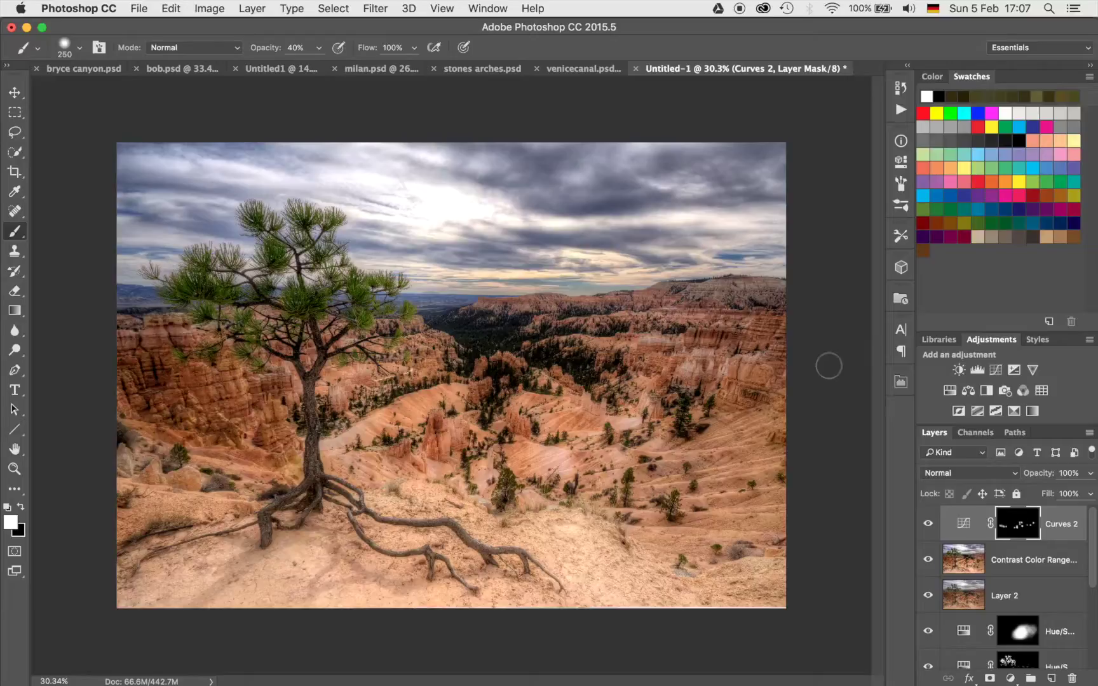
click(995, 369)
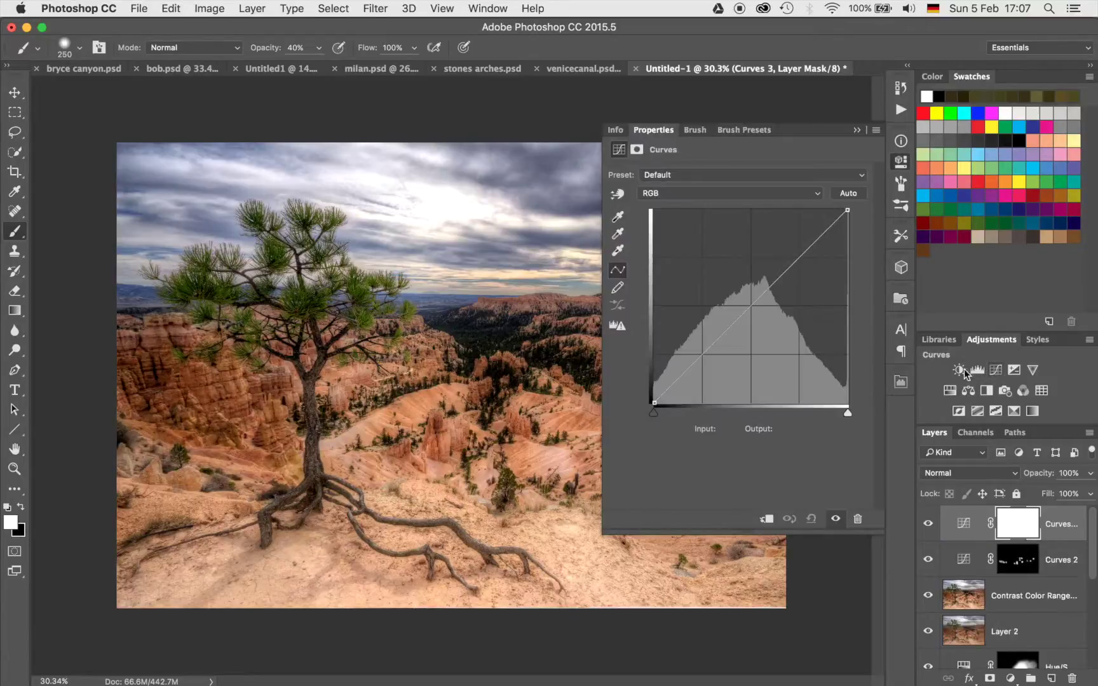
drag(747, 322, 754, 330)
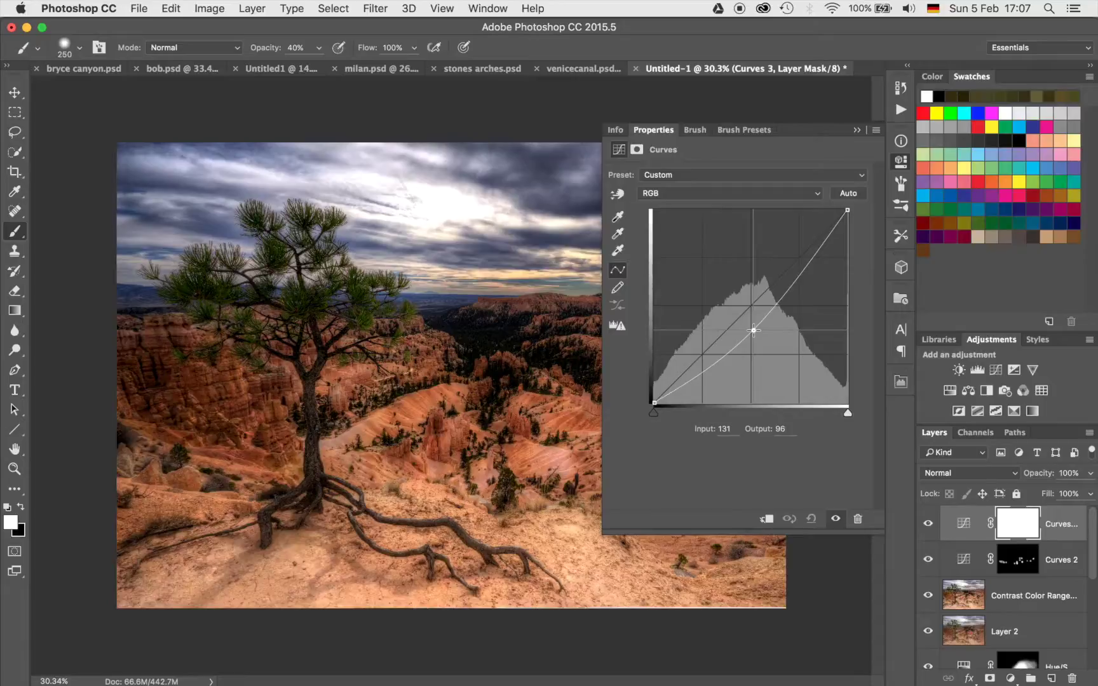
drag(753, 329, 754, 330)
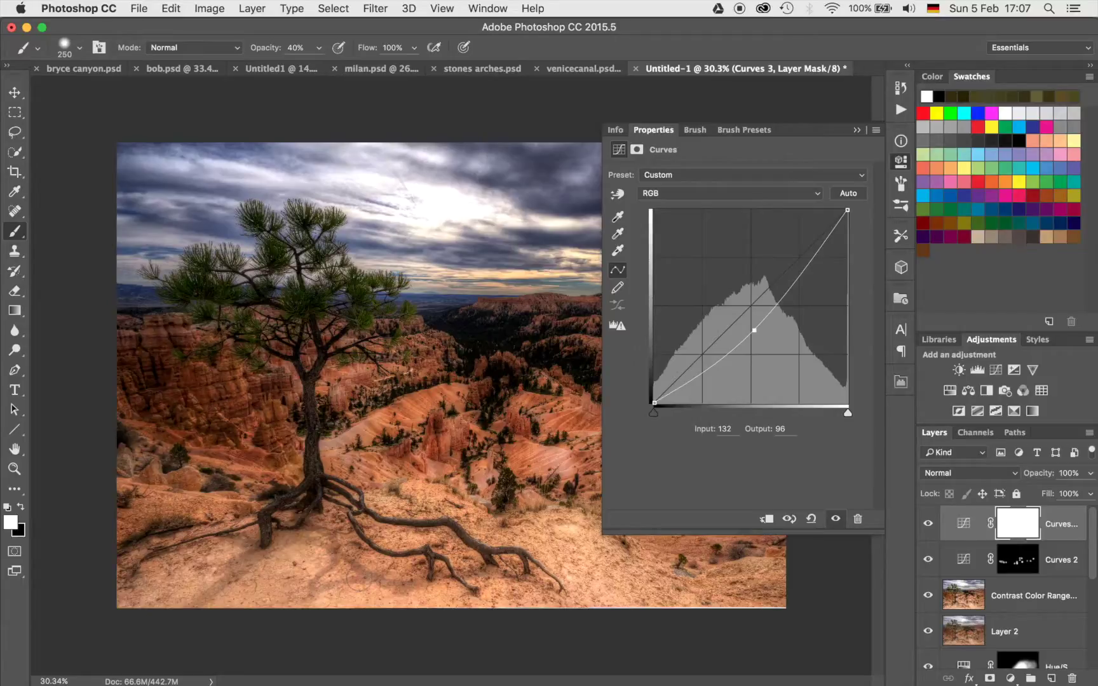
click(855, 130)
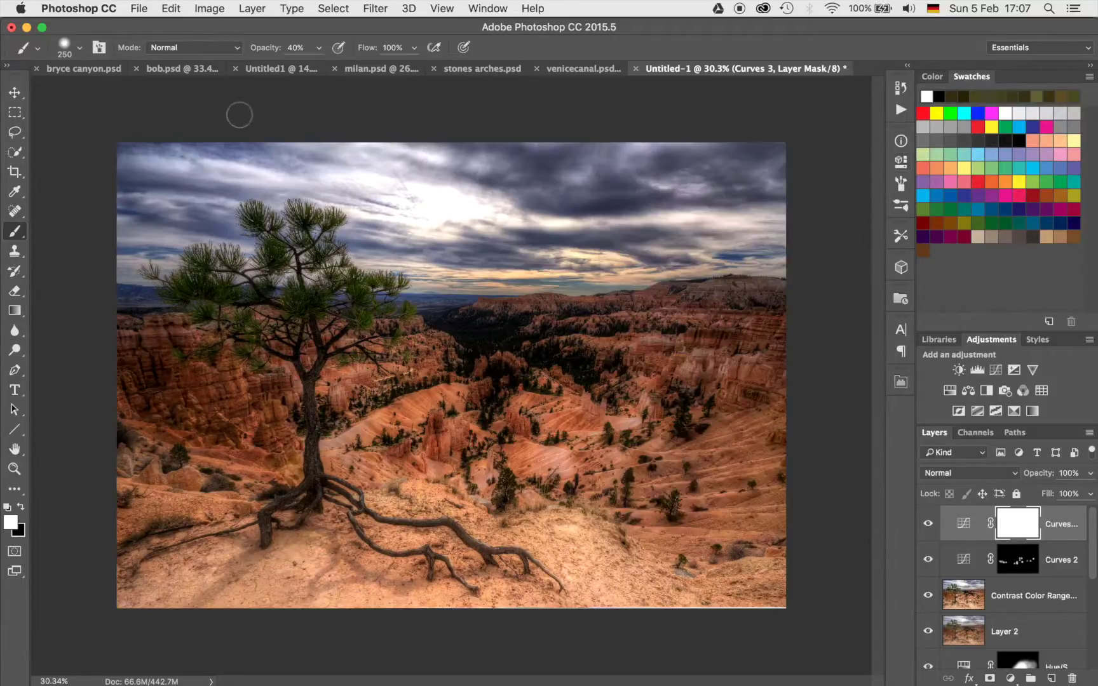
- Fill a large ellipse across the middle of the photo with black on the new Curves mask, then clear the selection
click(16, 113)
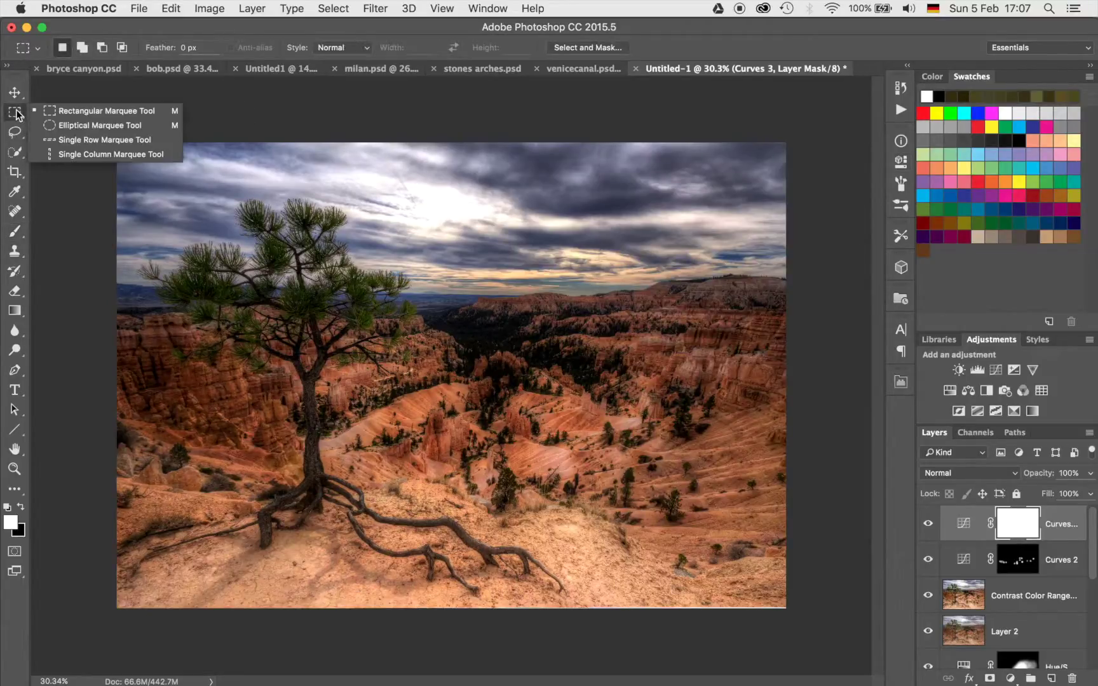
click(89, 125)
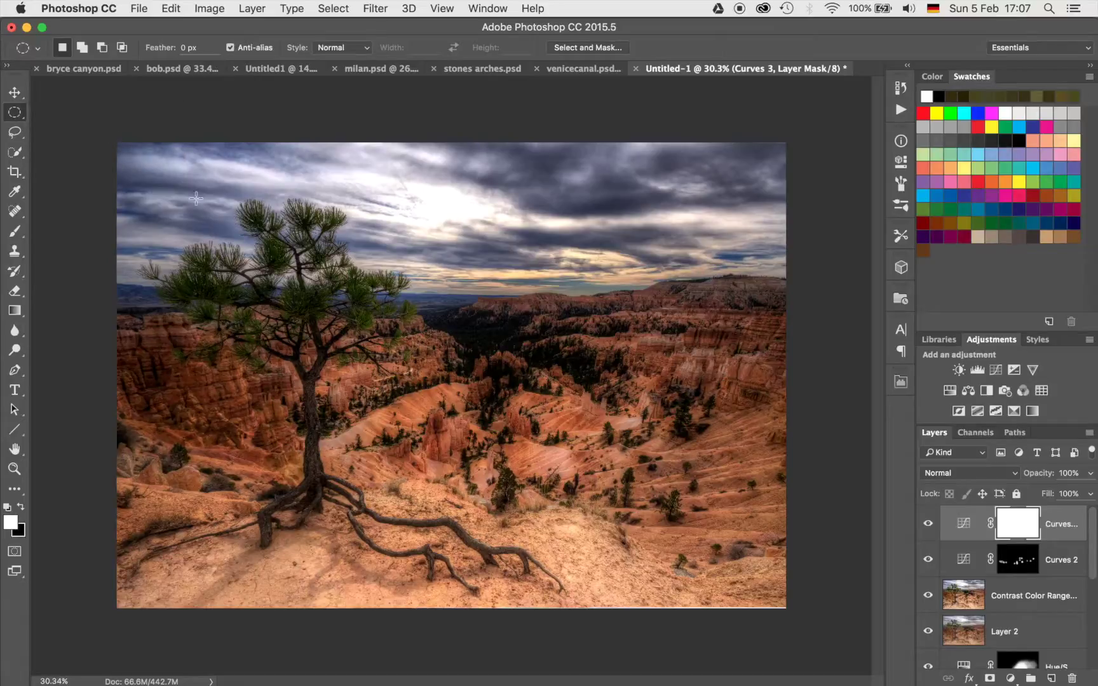
drag(496, 330, 725, 544)
key(shift)
key(shift)
key(shift+BackSpace)
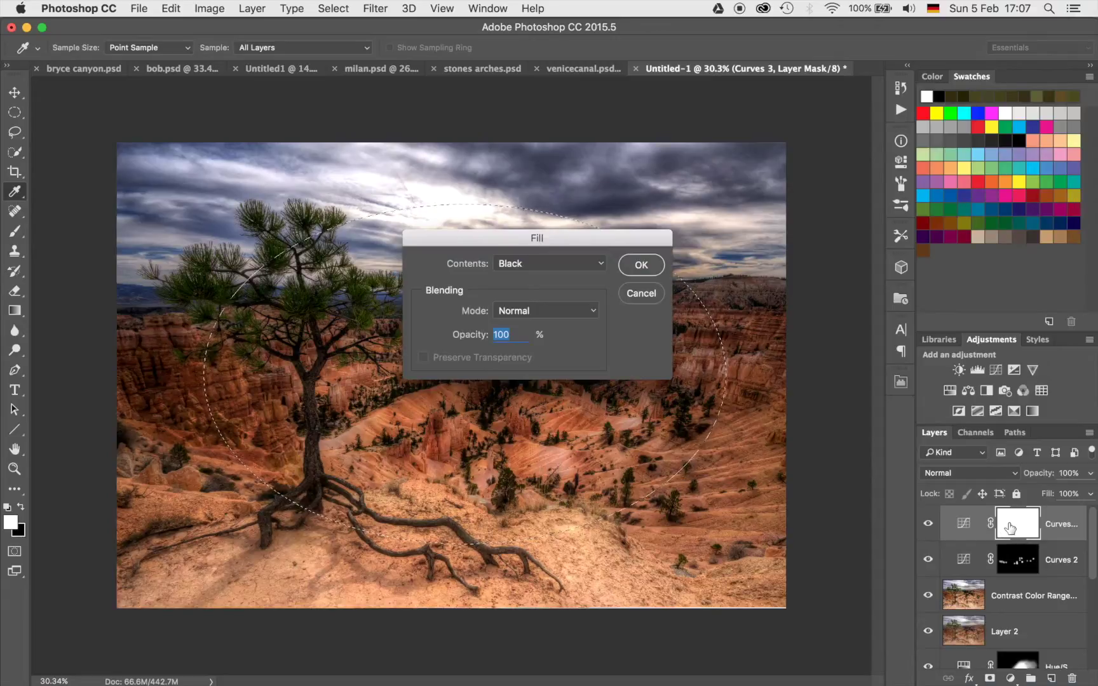
click(641, 267)
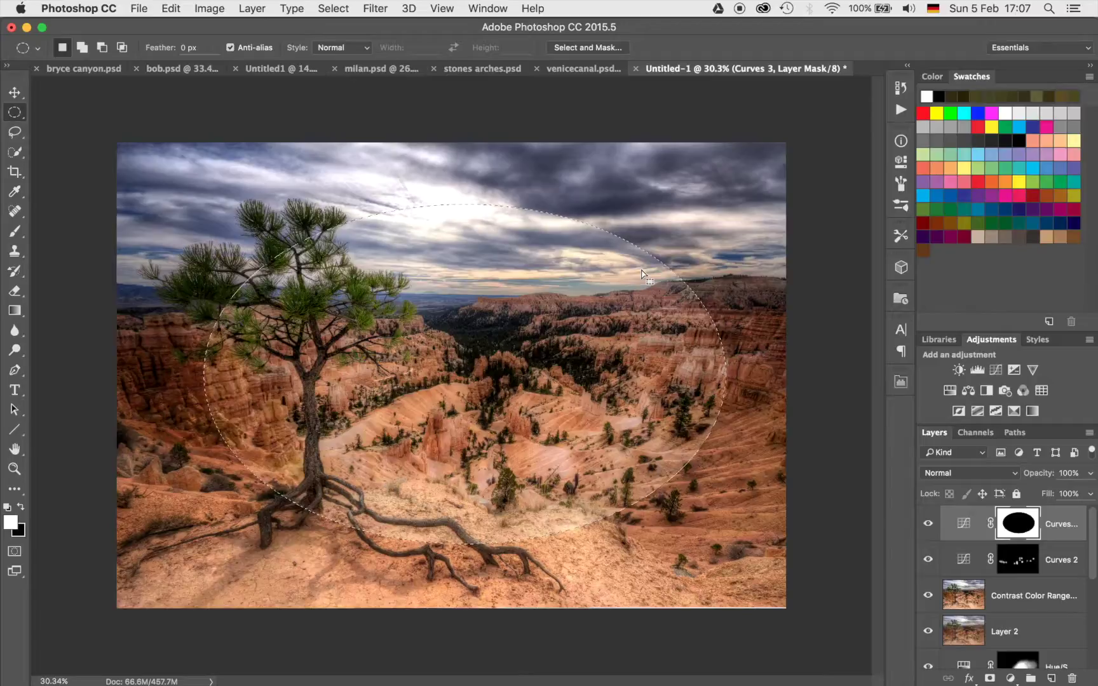
key(super+d)
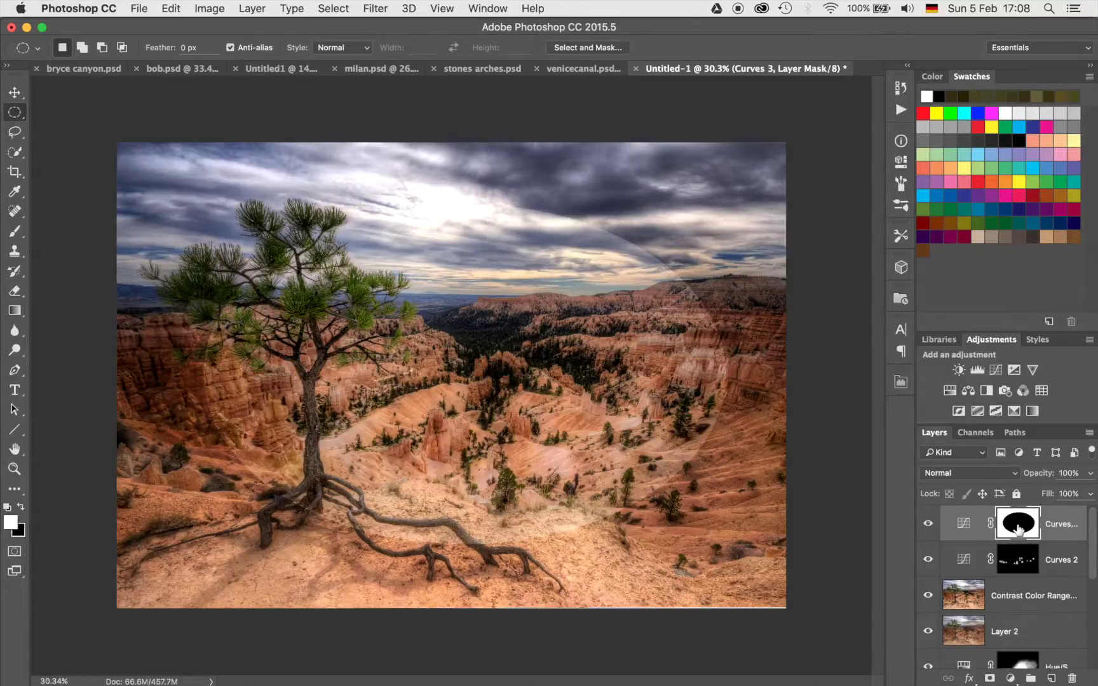
- Soften the ellipse's edge on the Curves mask with a large-radius Gaussian Blur and compare the photo with and without the vignette
click(376, 8)
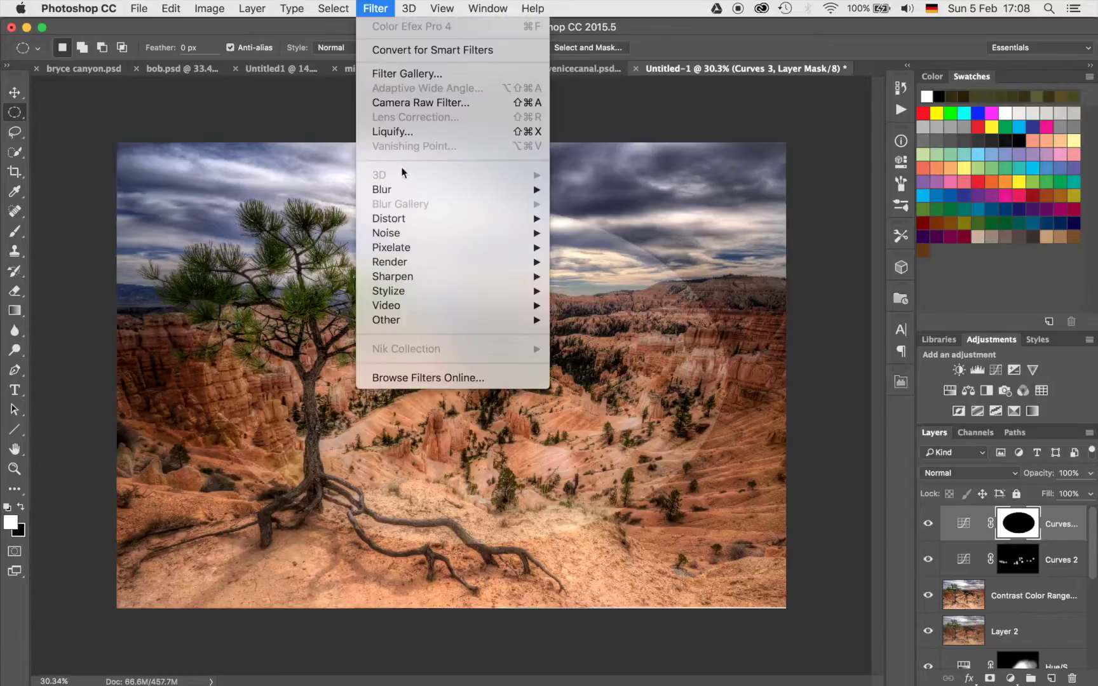
mouse_move(403, 188)
click(598, 249)
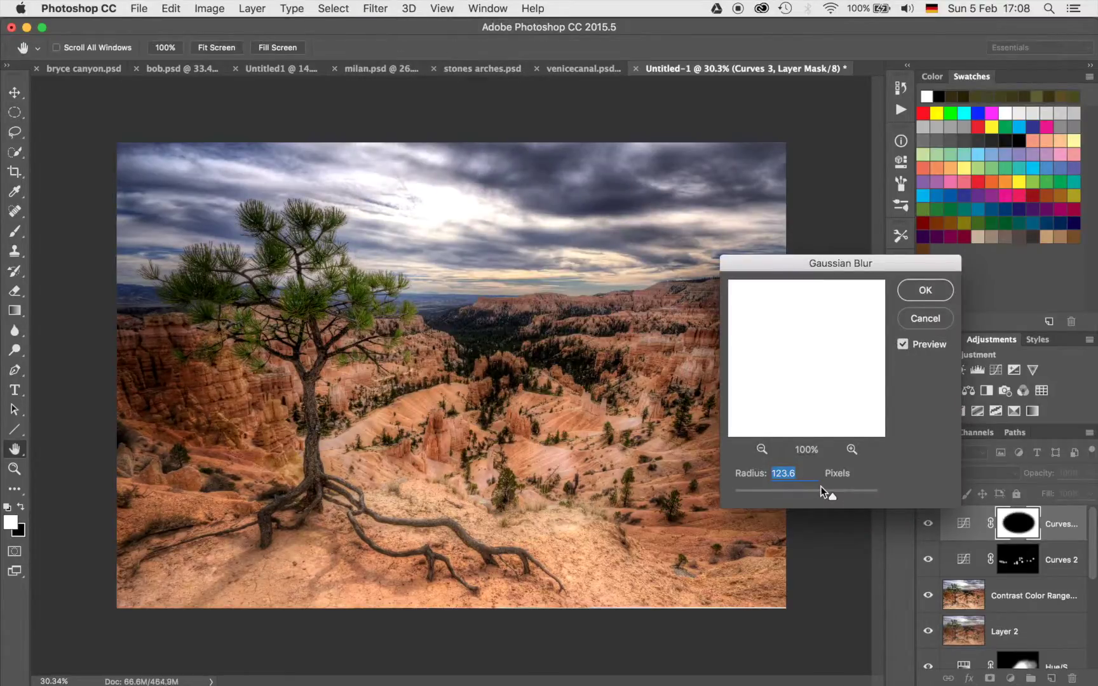
drag(832, 493, 799, 493)
click(826, 493)
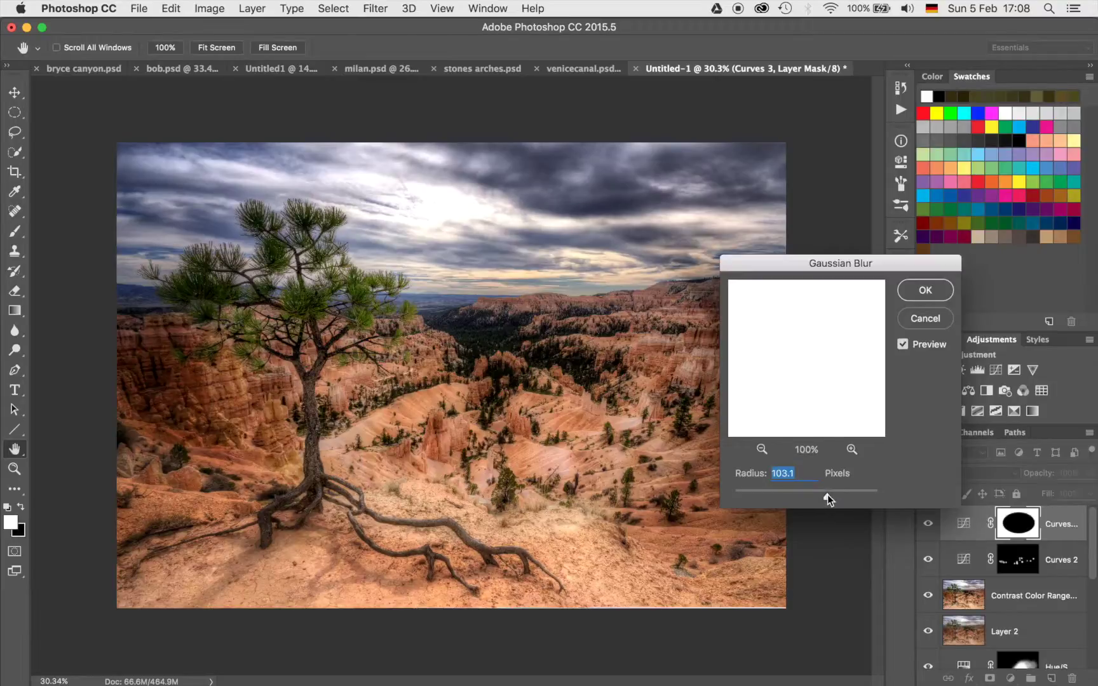
click(831, 494)
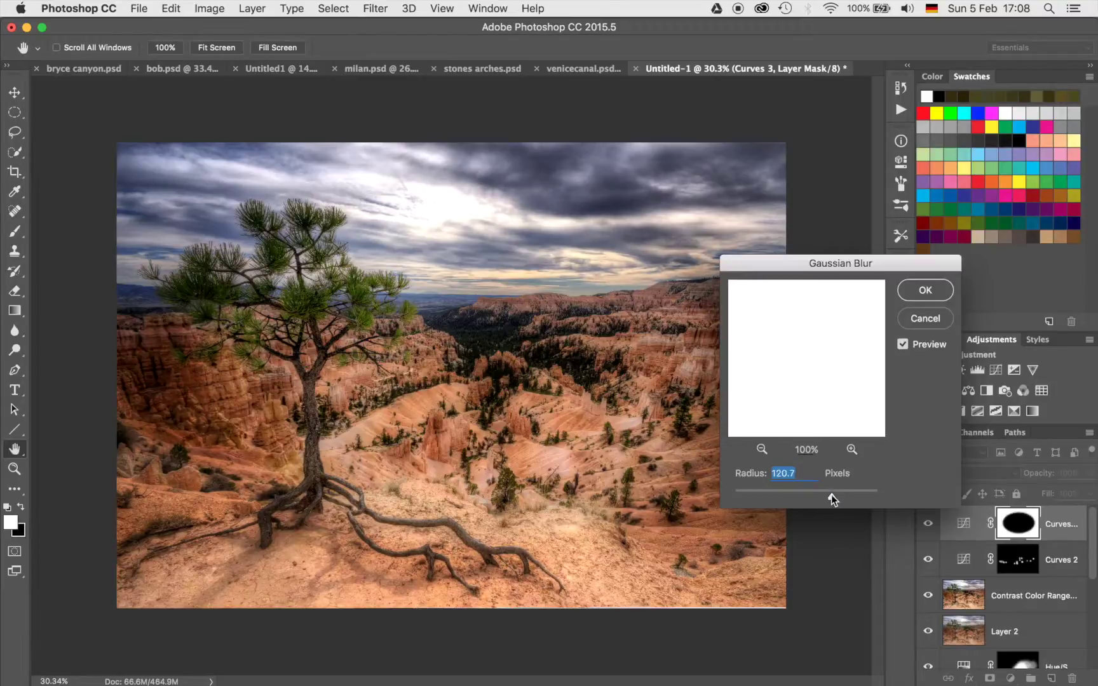
click(835, 494)
click(925, 290)
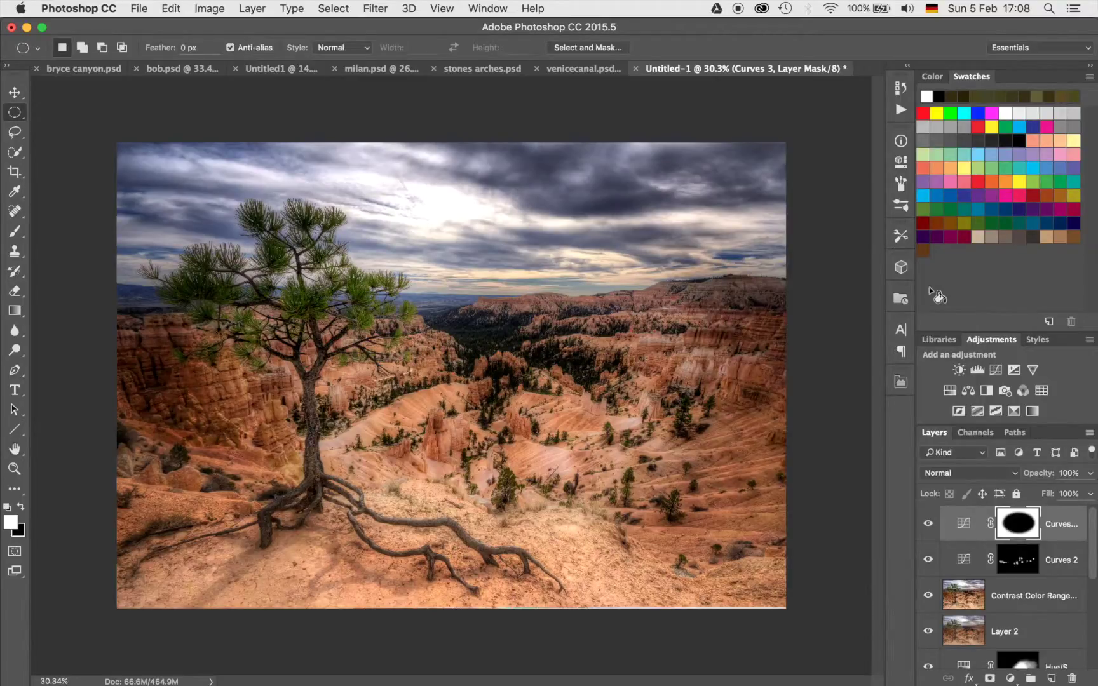
click(927, 521)
click(927, 521)
- Duplicate the vignette Curves layer and brighten the copy's midtones to input 100, output 122
key(super+j)
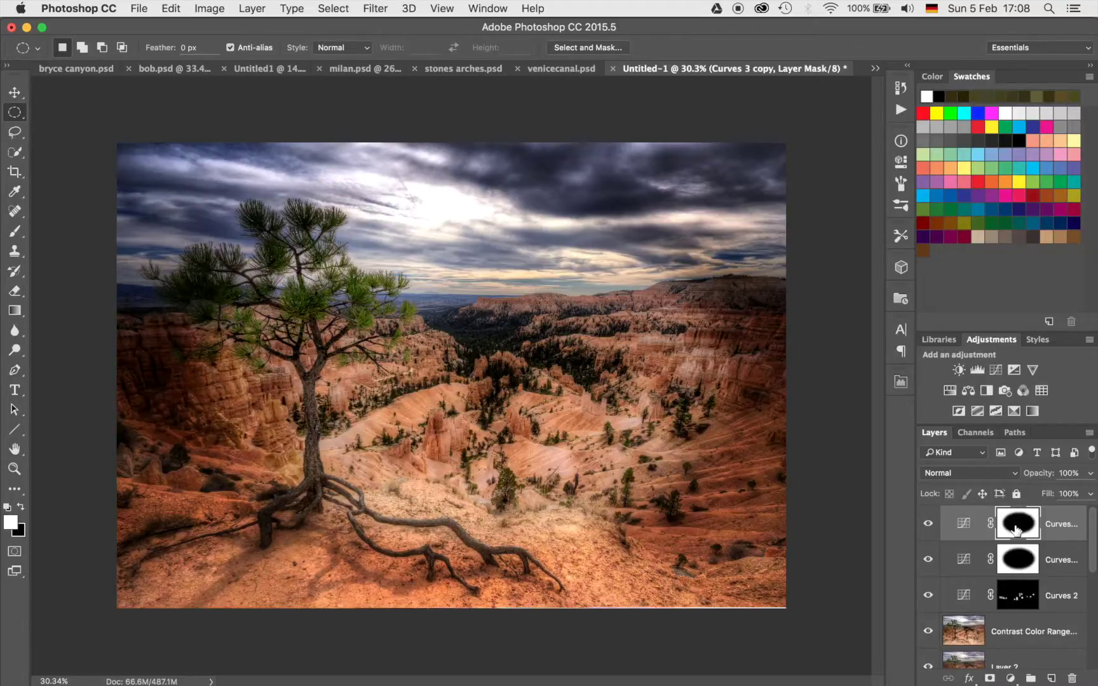
double_click(964, 525)
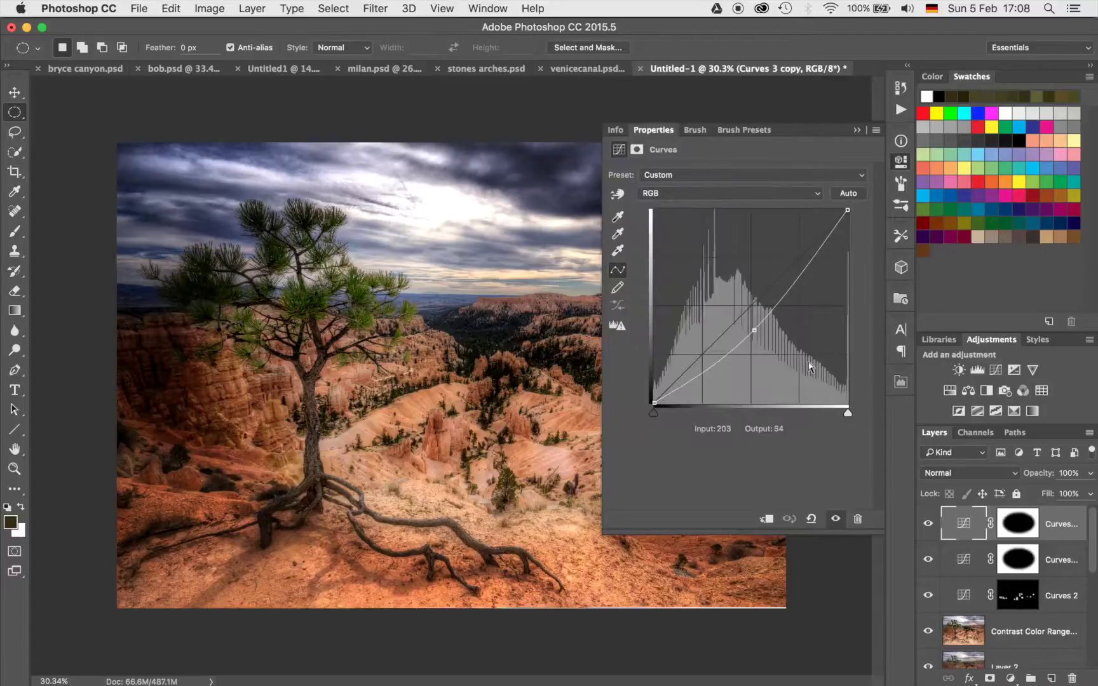
drag(754, 329, 730, 310)
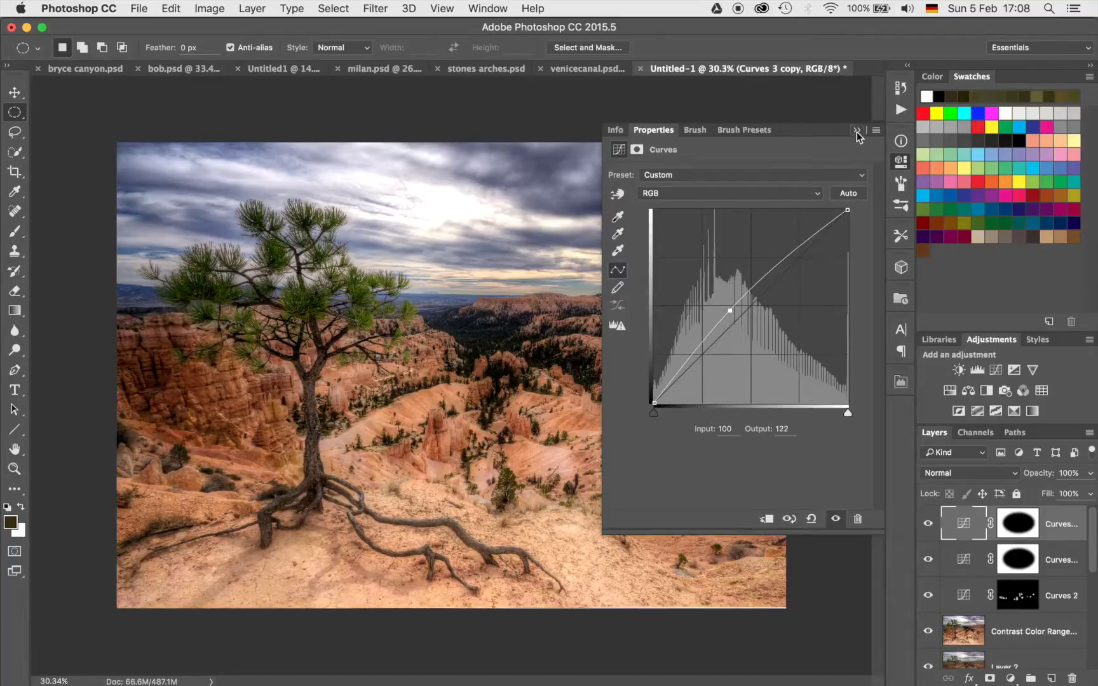
click(857, 130)
- Invert the mask of the copied Curves layer so it brightens the centre, and set that layer's opacity to 52%
click(1017, 524)
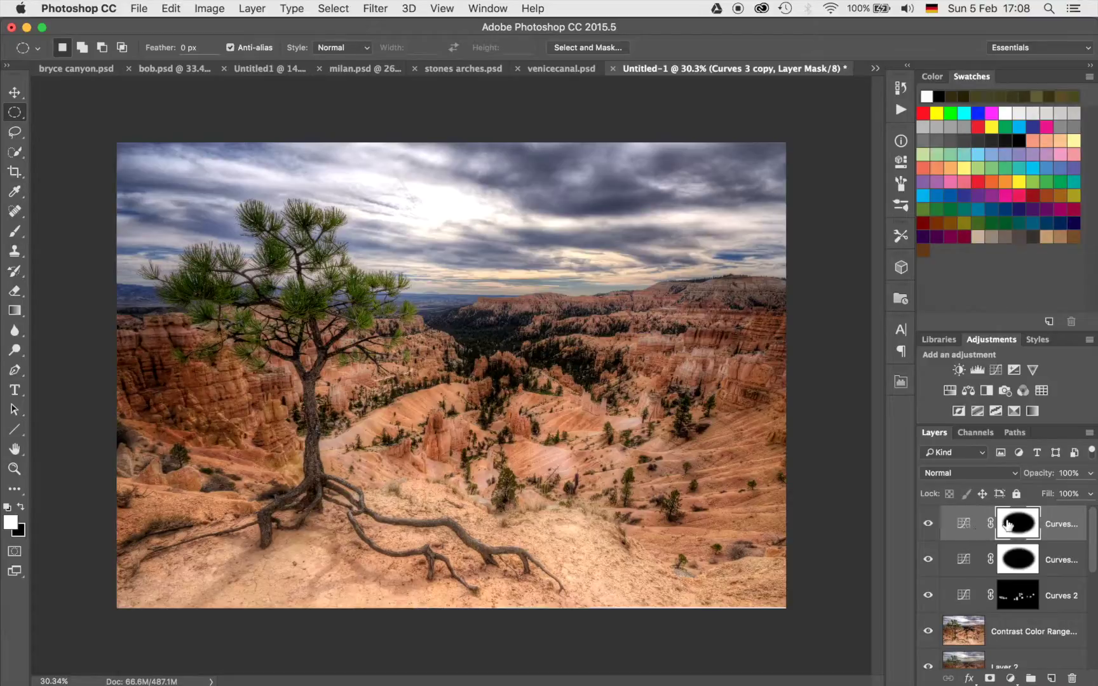
key(super+i)
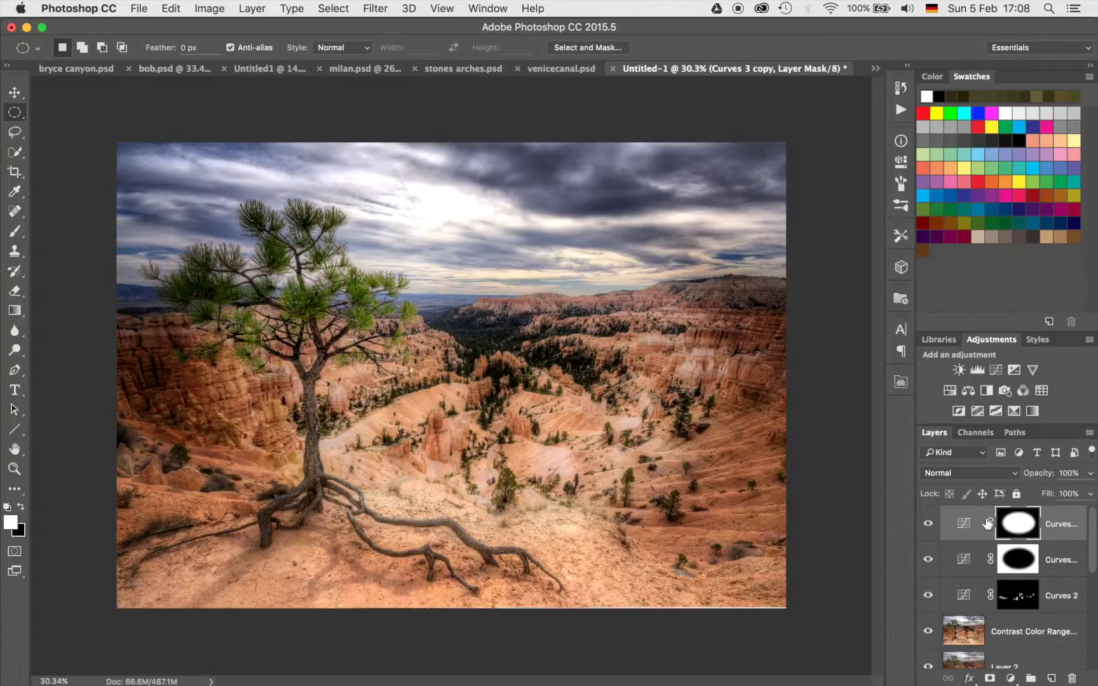
click(927, 524)
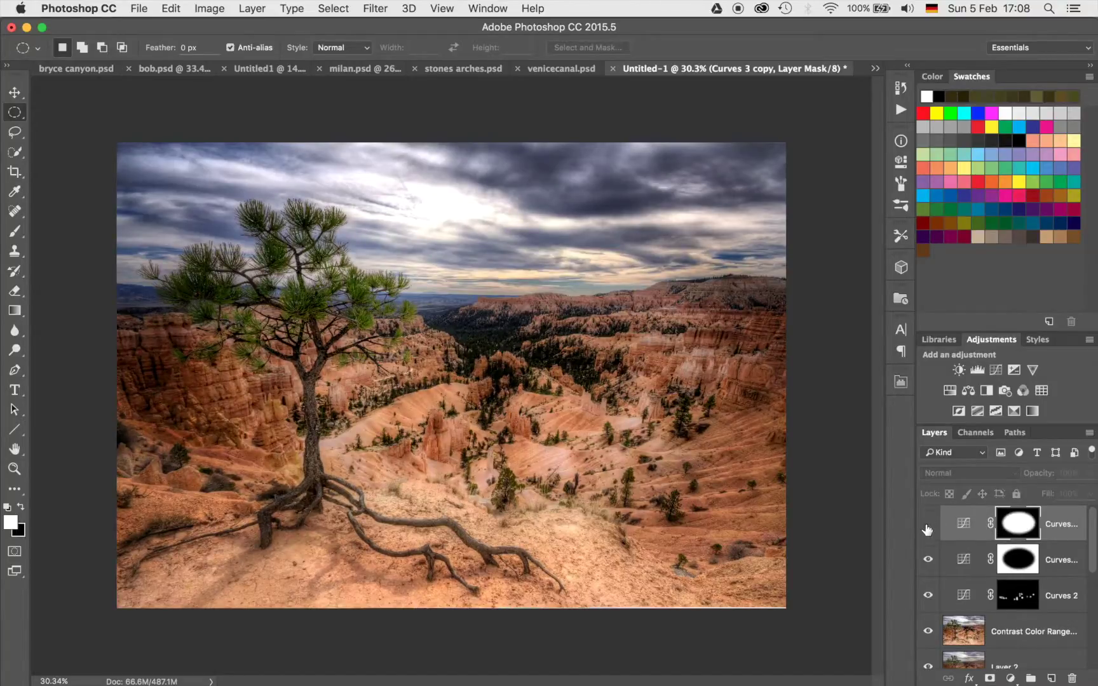
click(927, 559)
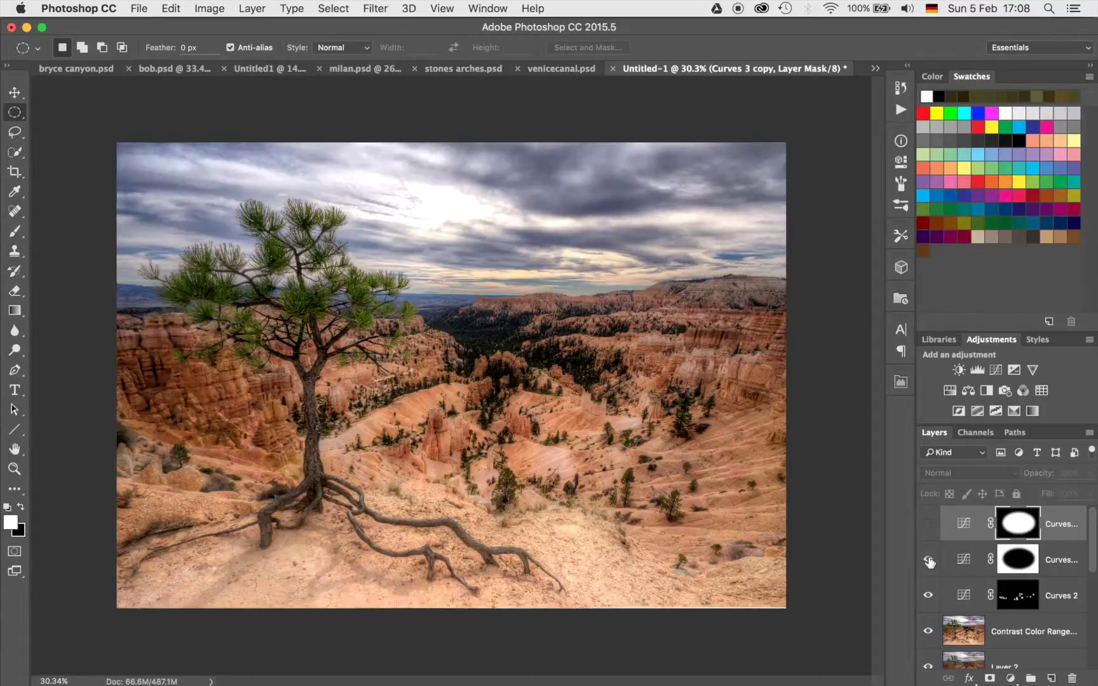
click(928, 524)
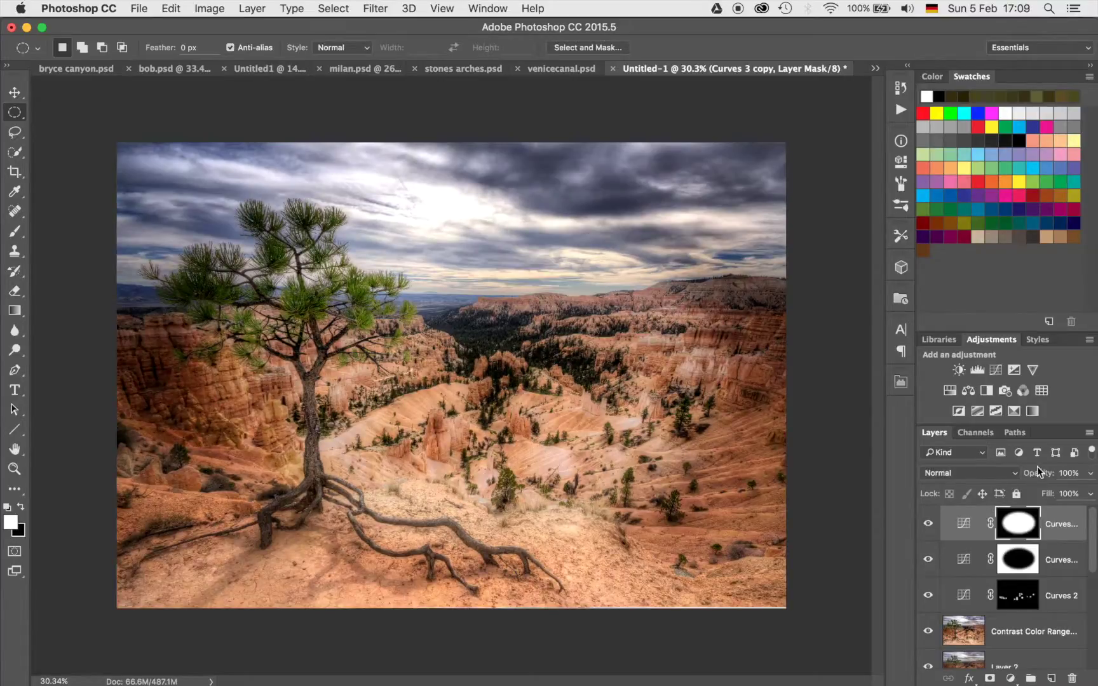
drag(1038, 475, 1001, 478)
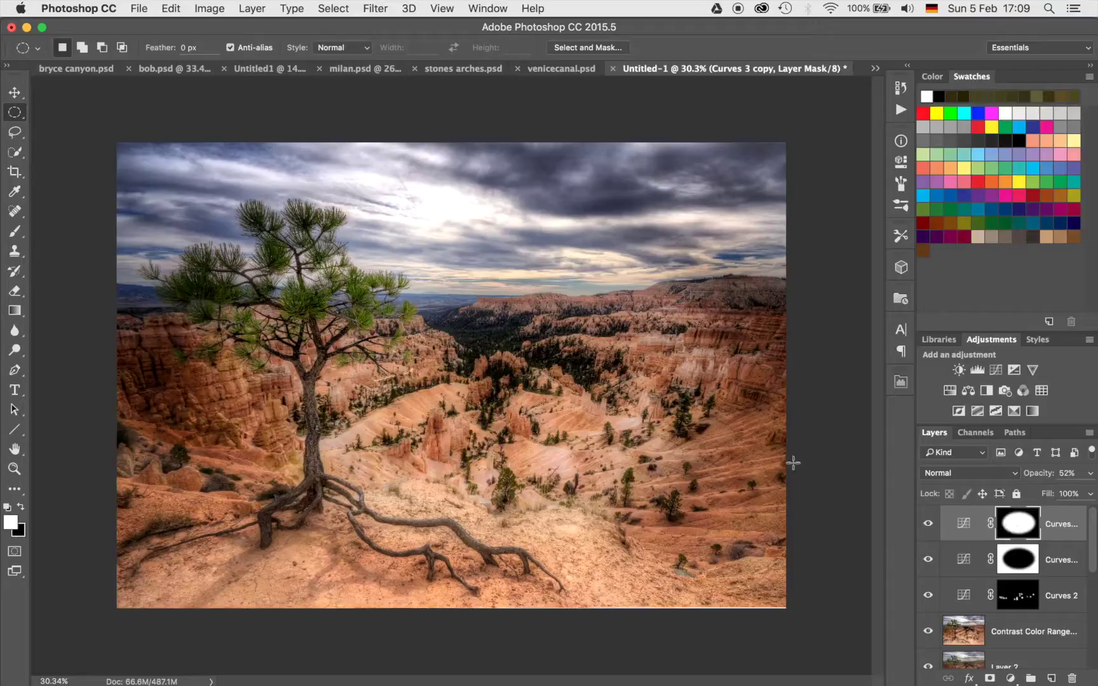
- Paint white at 40% opacity with a 500 px brush on the brightening Curves mask over the tree's left foliage
key(b)
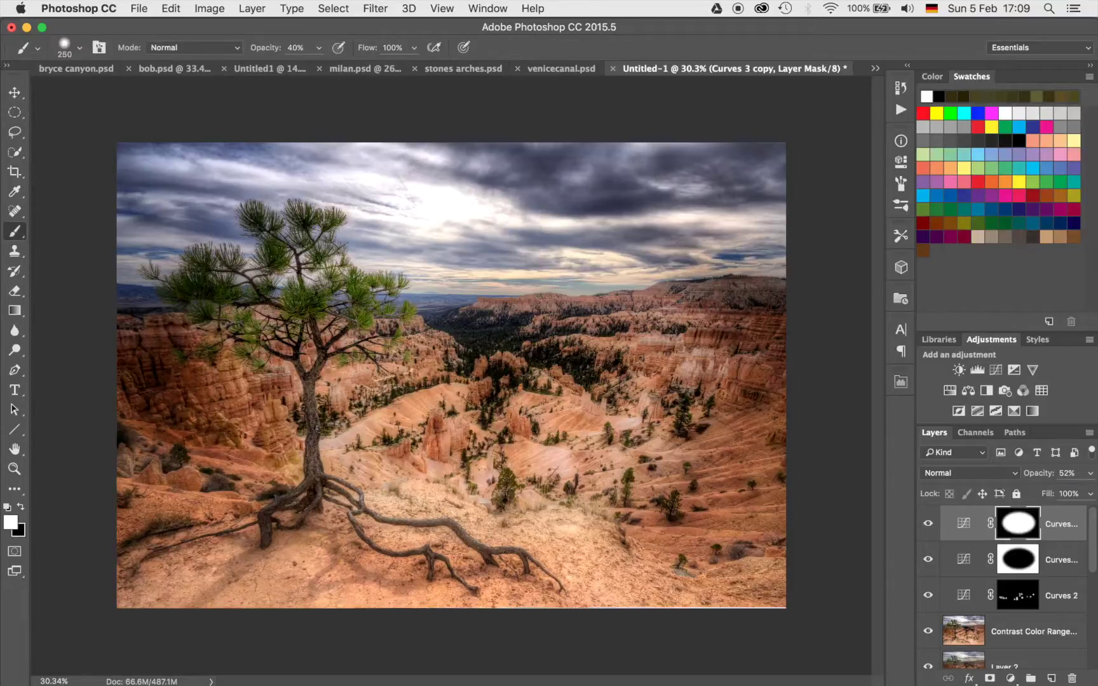
key(bracketright)
key(bracketright)
scroll(484, 367, up, 4)
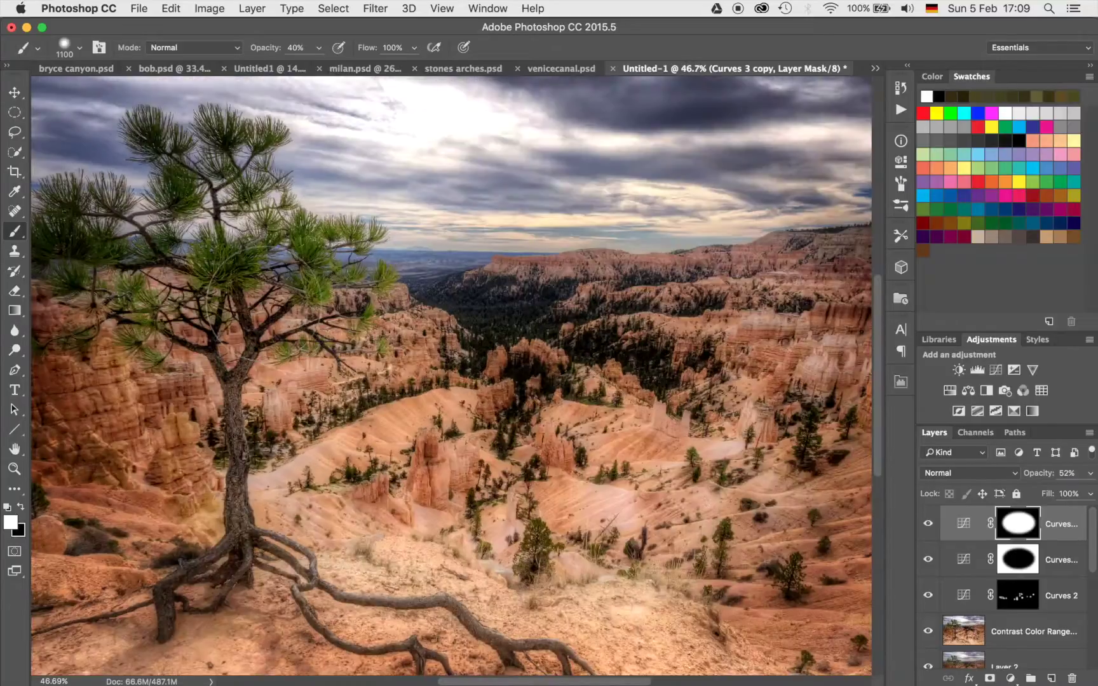
scroll(419, 356, up, 2)
scroll(419, 356, left, 4)
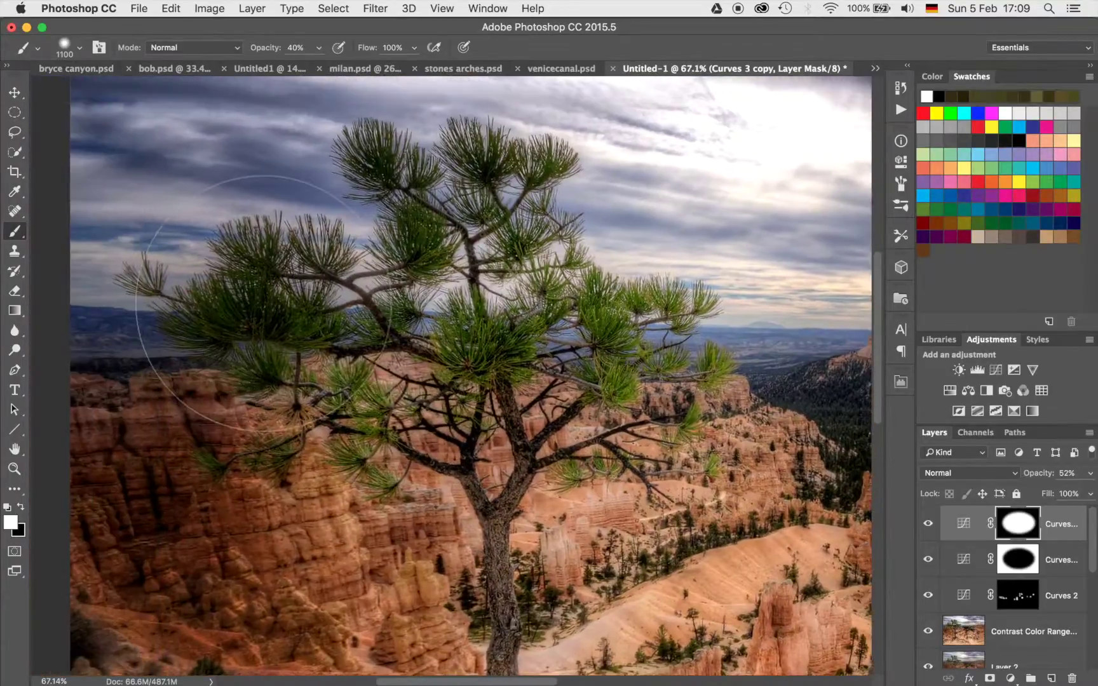
key(bracketleft)
key(bracketleft)
key(bracketleft)
key(bracketleft)
key(bracketleft)
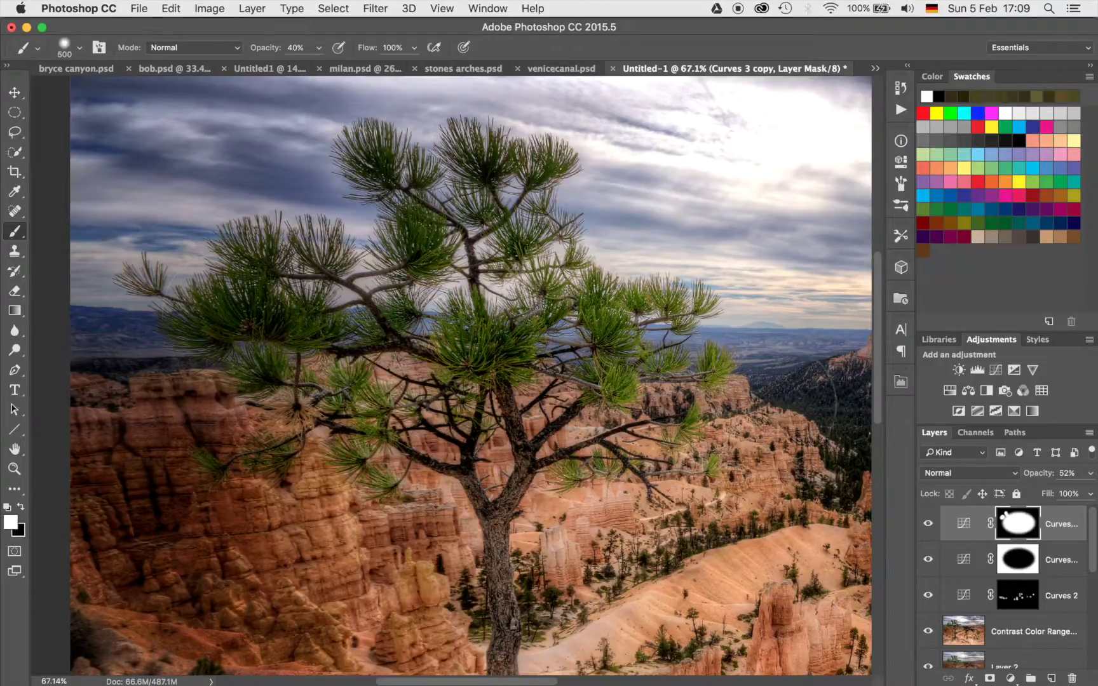
- Paint black at 40% opacity on the darkening vignette mask over the tree's left foliage, reducing the brush to 250 px
click(1013, 564)
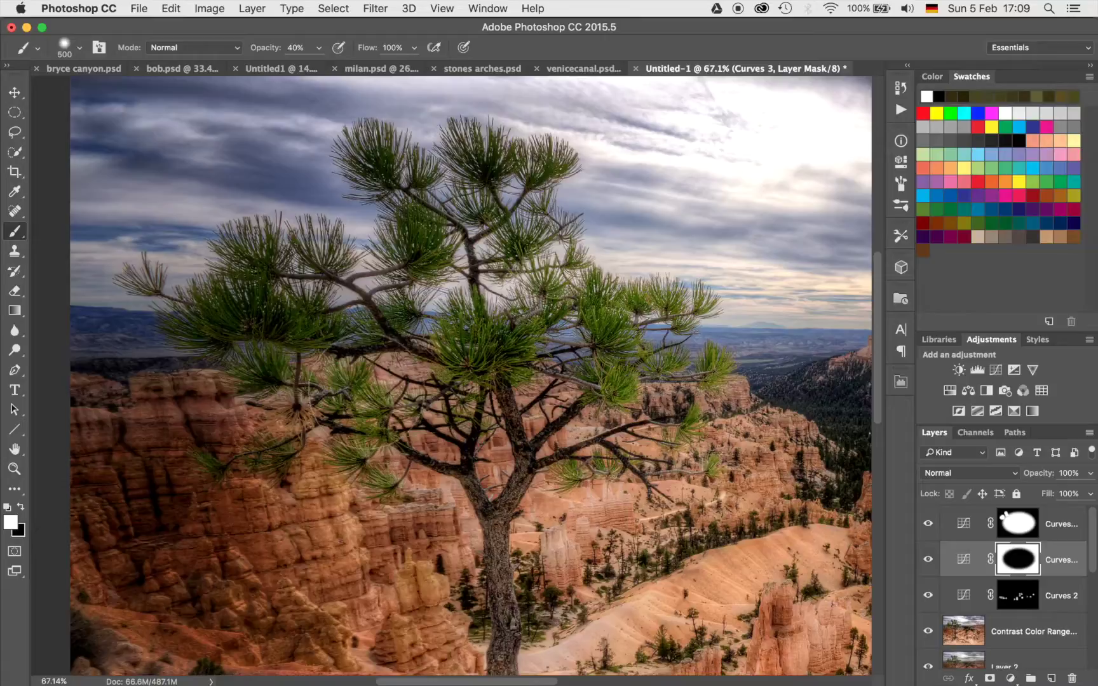
key(x)
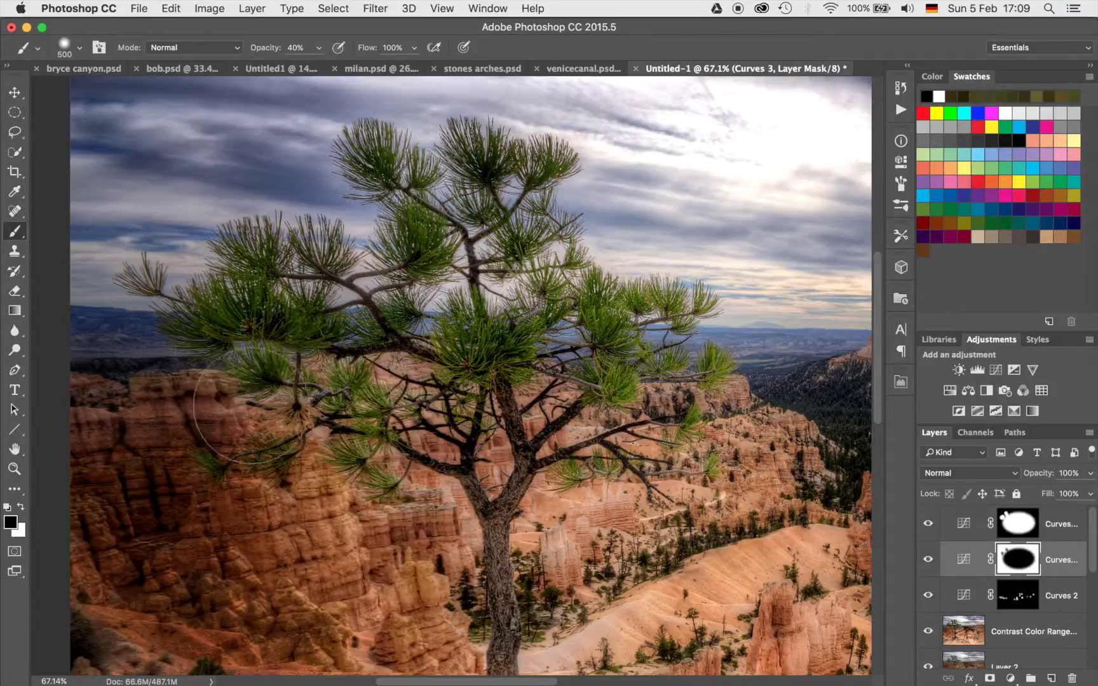
key(bracketleft)
key(bracketleft)
key(bracketleft)
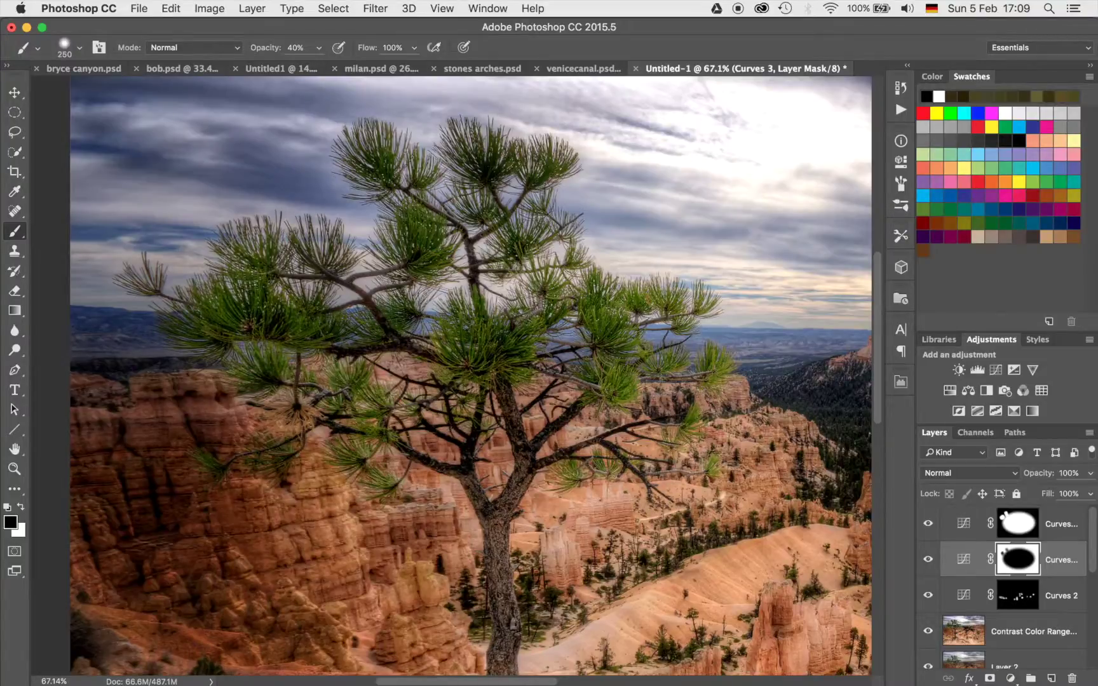
- Paint black at 10% opacity with an 1100 px brush on the vignette mask to lighten the rocks left of the trunk and the lower edges
scroll(293, 321, down, 3)
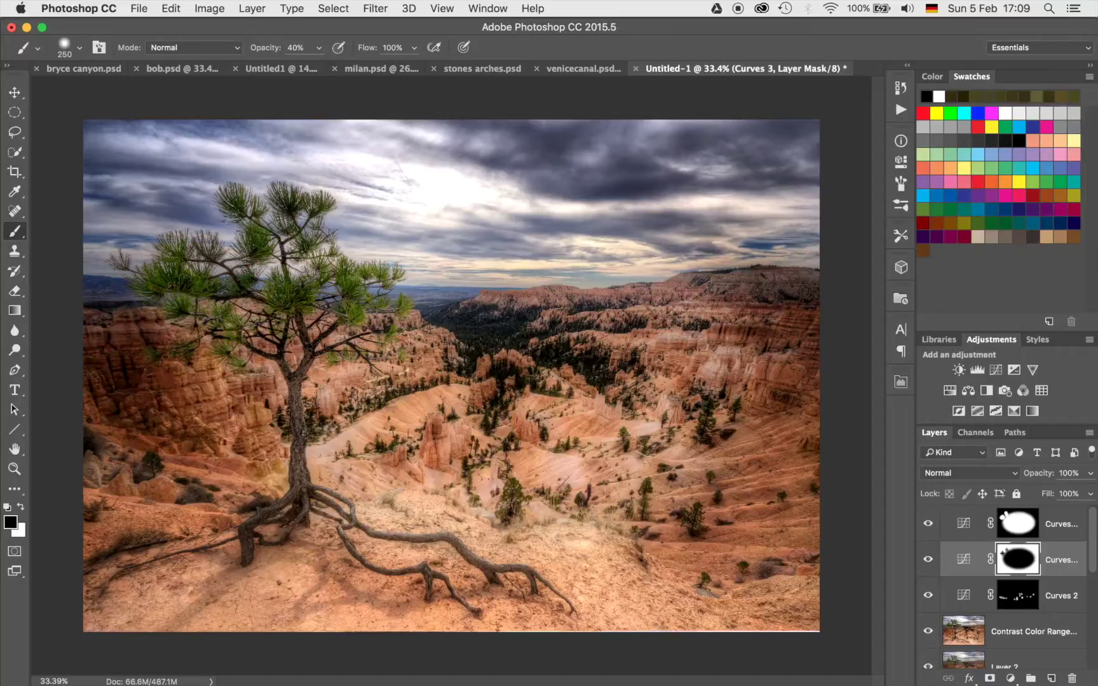
key(bracketright)
key(bracketright)
key(bracketright)
key(bracketright)
key(bracketright)
key(bracketright)
key(bracketright)
key(bracketright)
key(bracketright)
key(bracketright)
key(1)
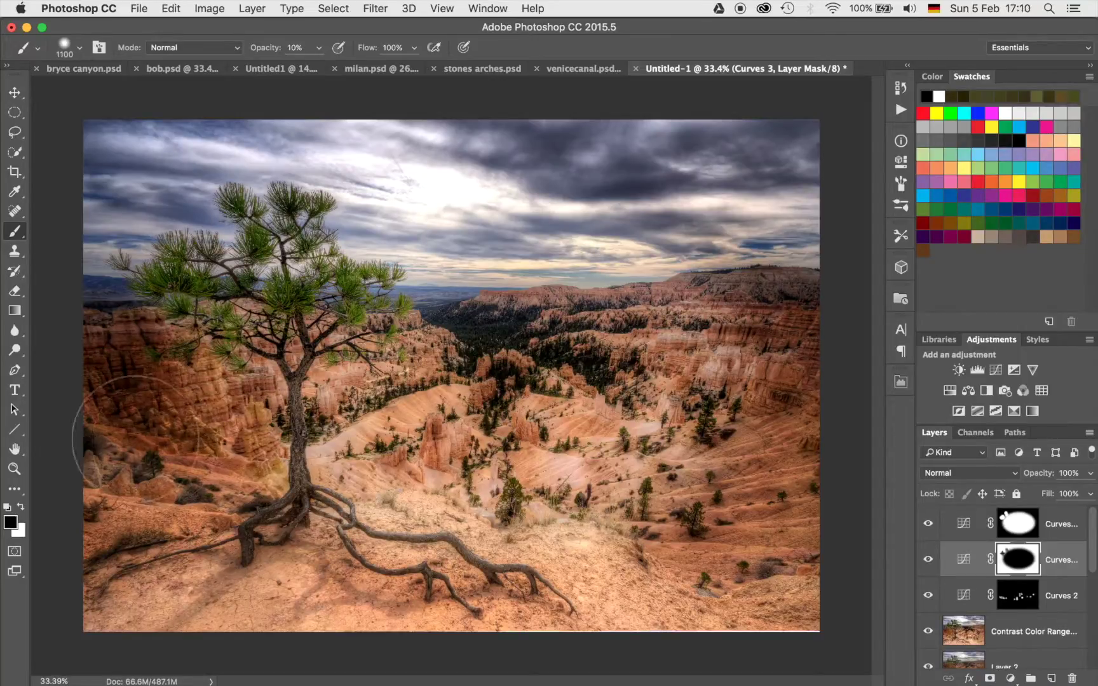
click(135, 438)
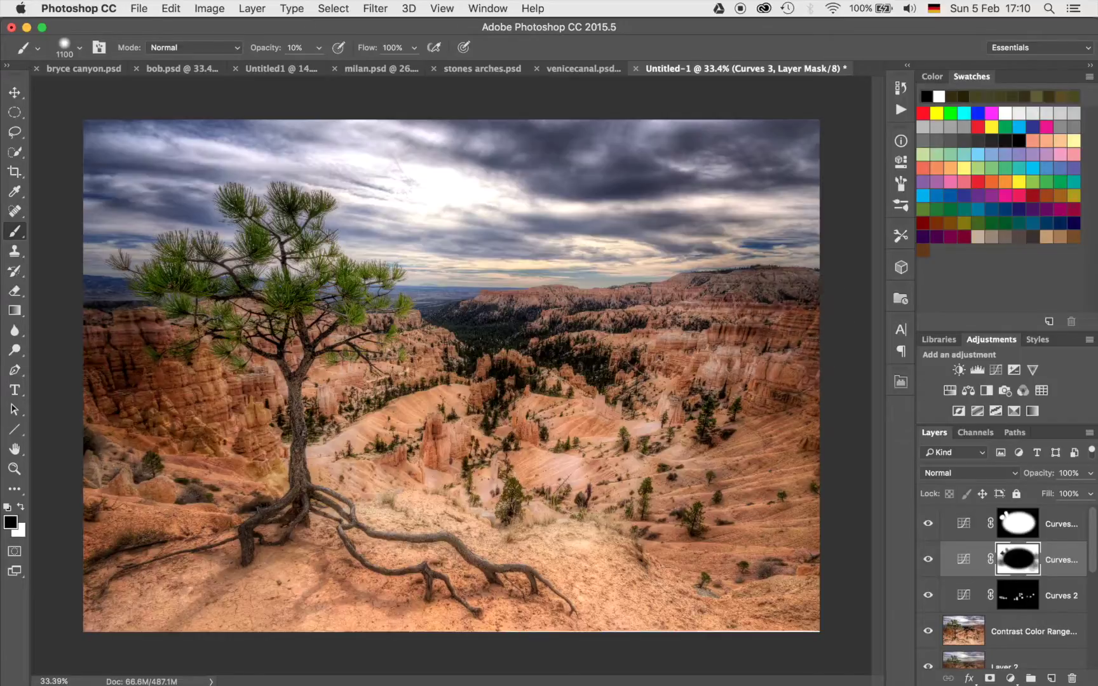
- Group the darkening and brightening vignette Curves layers together
scroll(786, 351, down, 3)
scroll(677, 319, down, 1)
scroll(689, 324, up, 2)
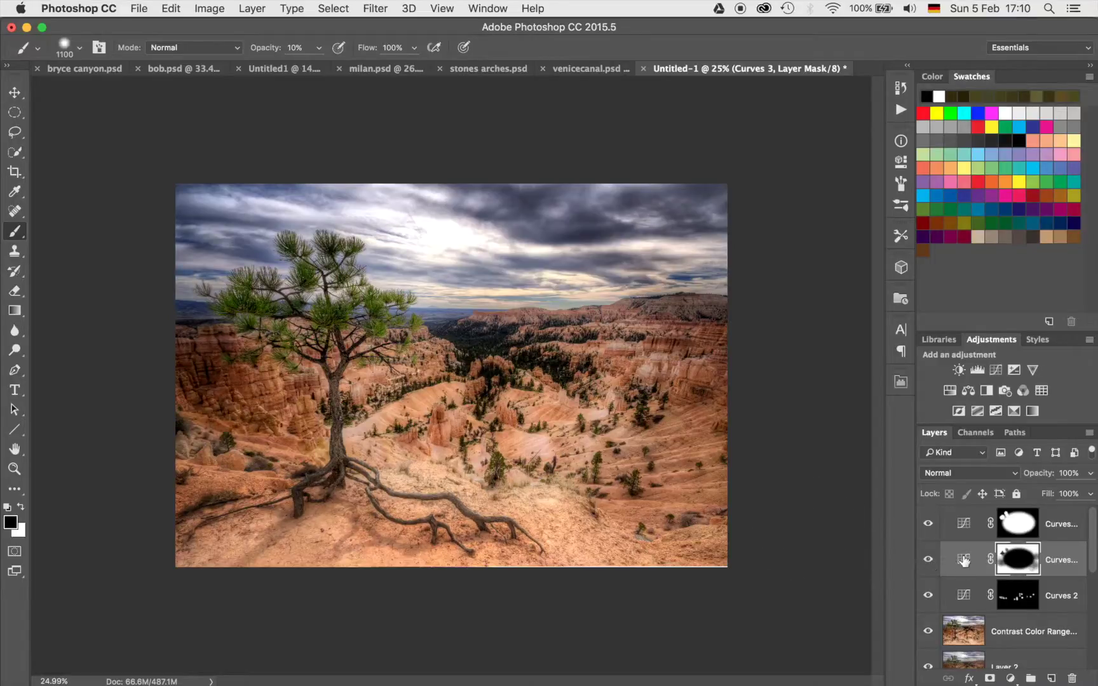
shift+click(978, 522)
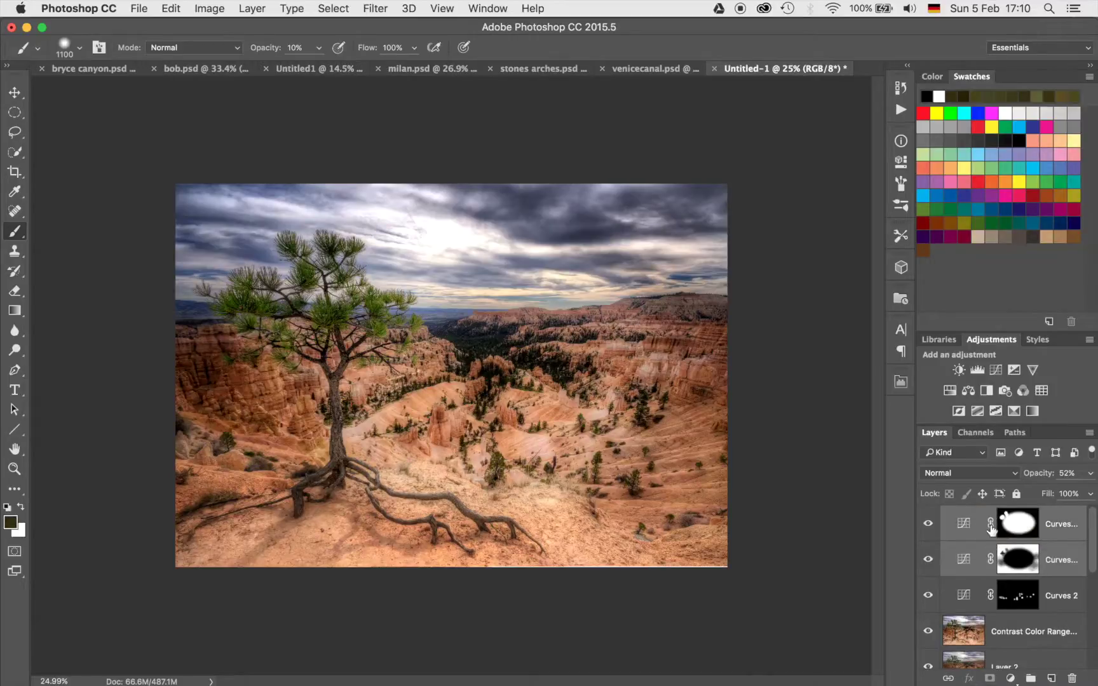
key(super+g)
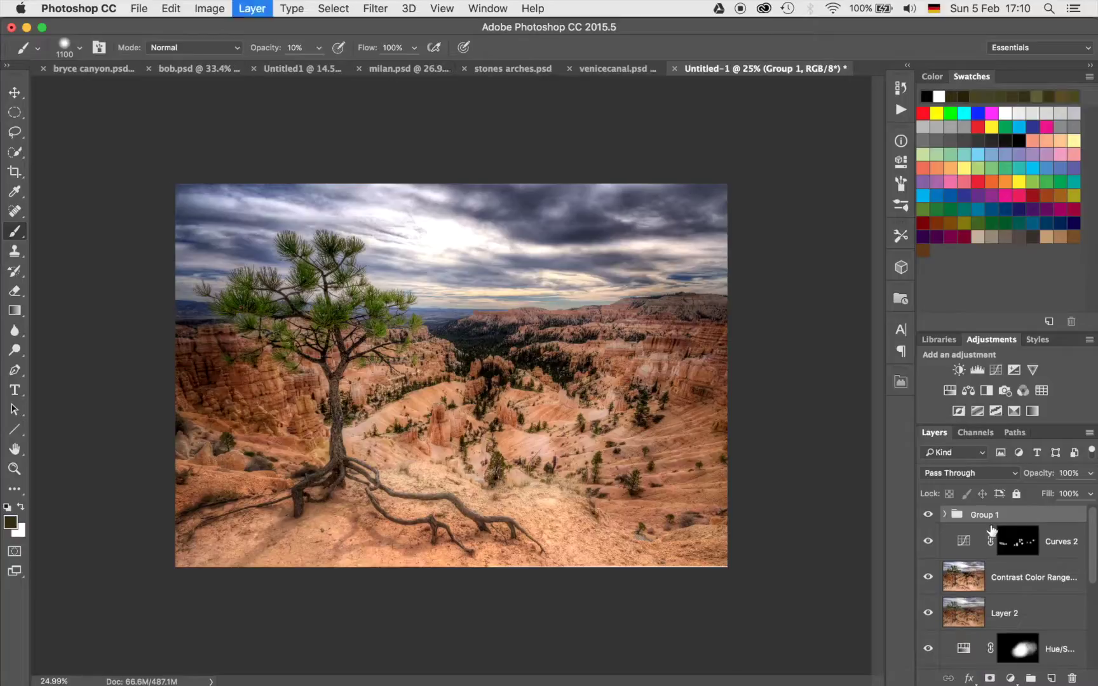
- Compare the whole photo with and without the grouped vignette layers
click(928, 515)
click(928, 515)
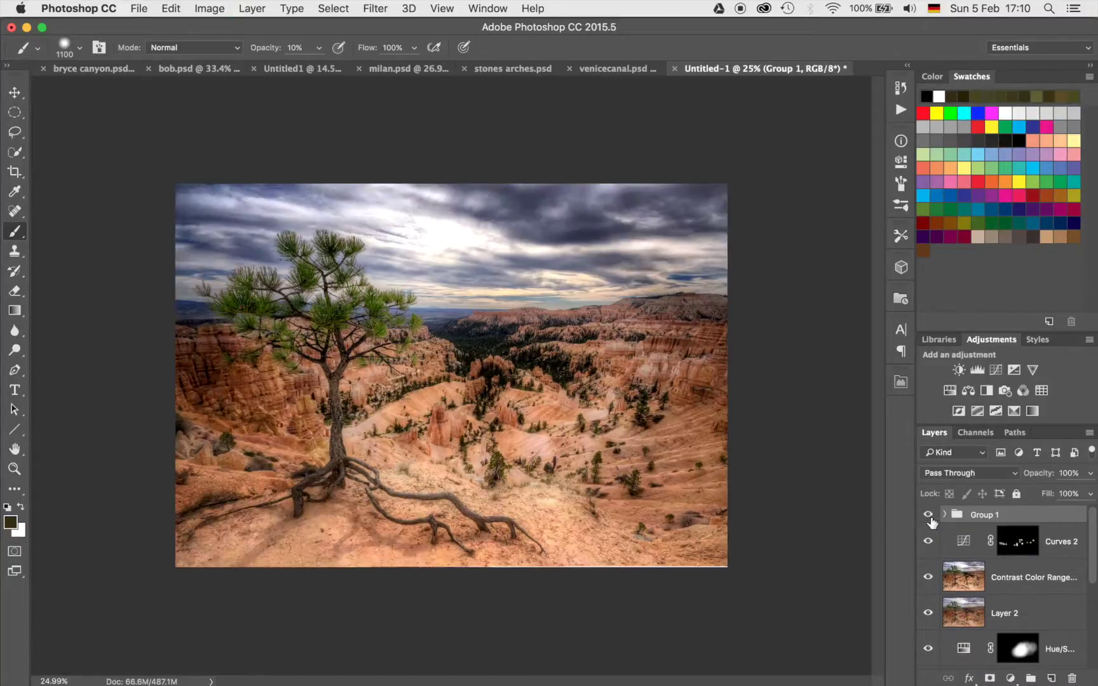
click(928, 514)
click(928, 515)
click(928, 515)
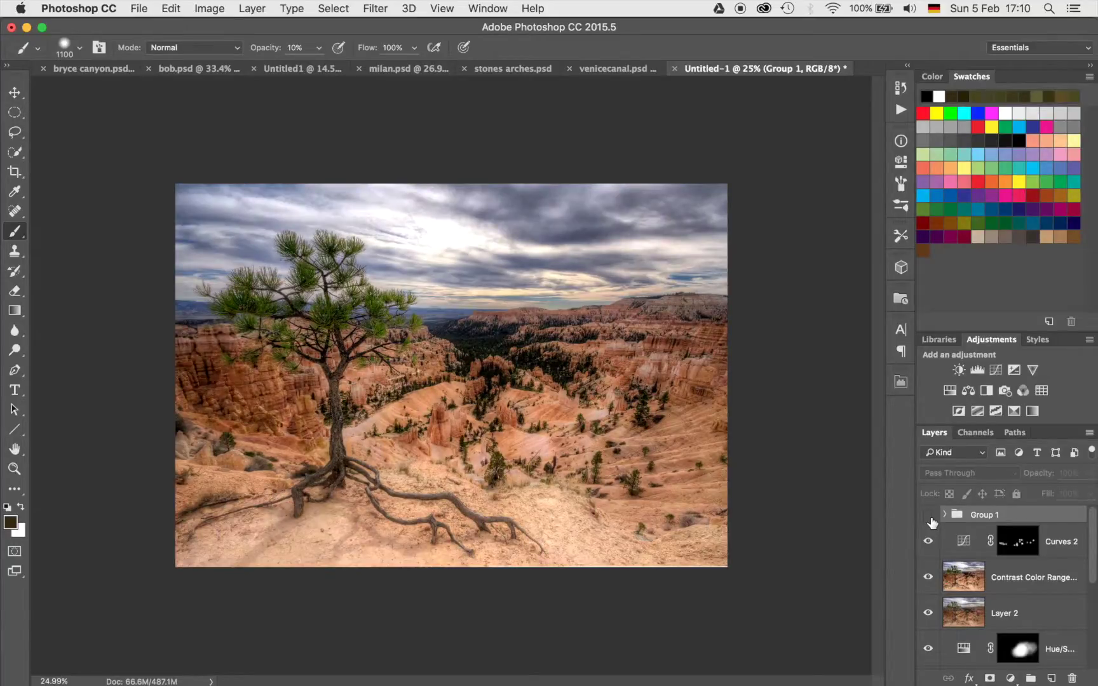
click(928, 515)
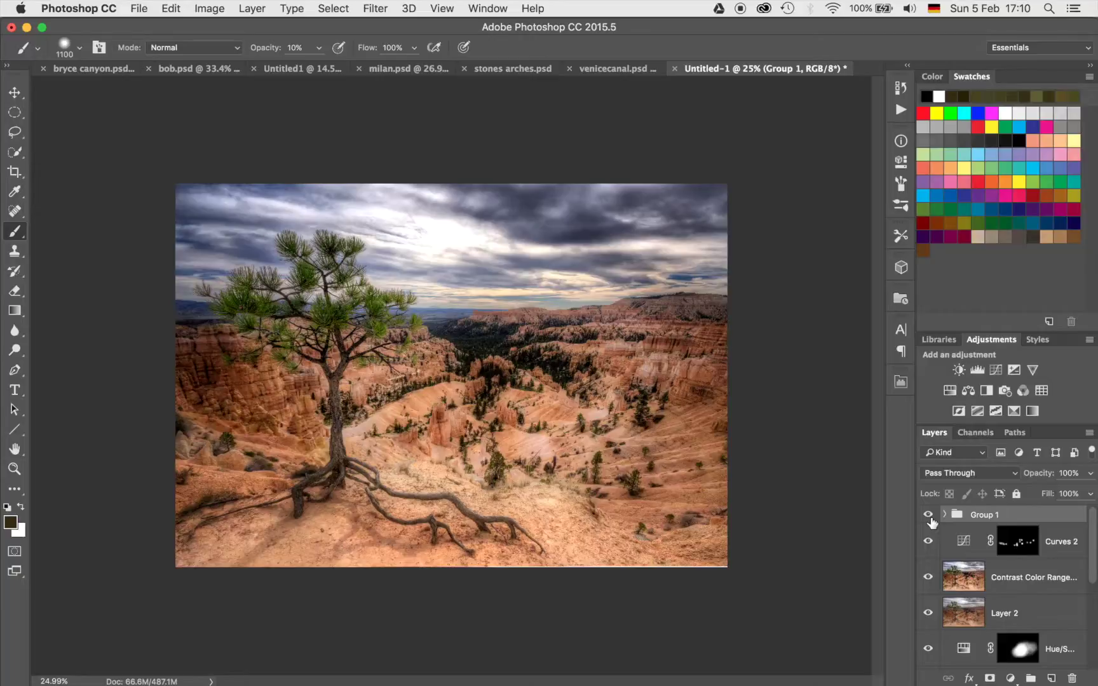
- Compare the sky and foreground again with the vignette group hidden and shown
click(928, 514)
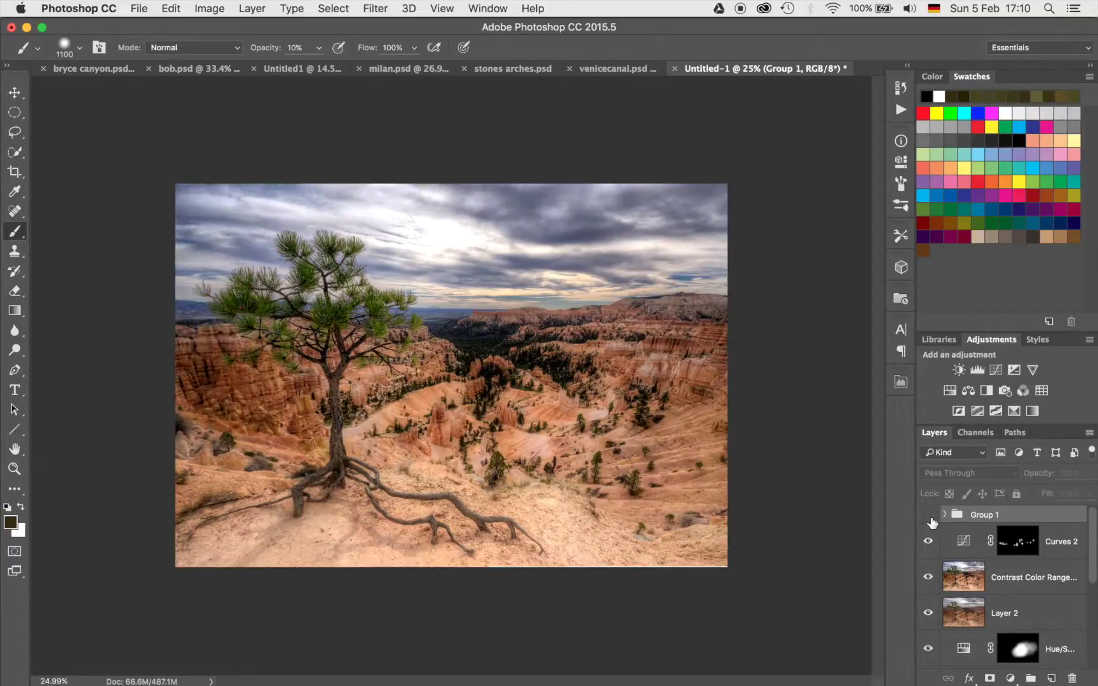
click(928, 515)
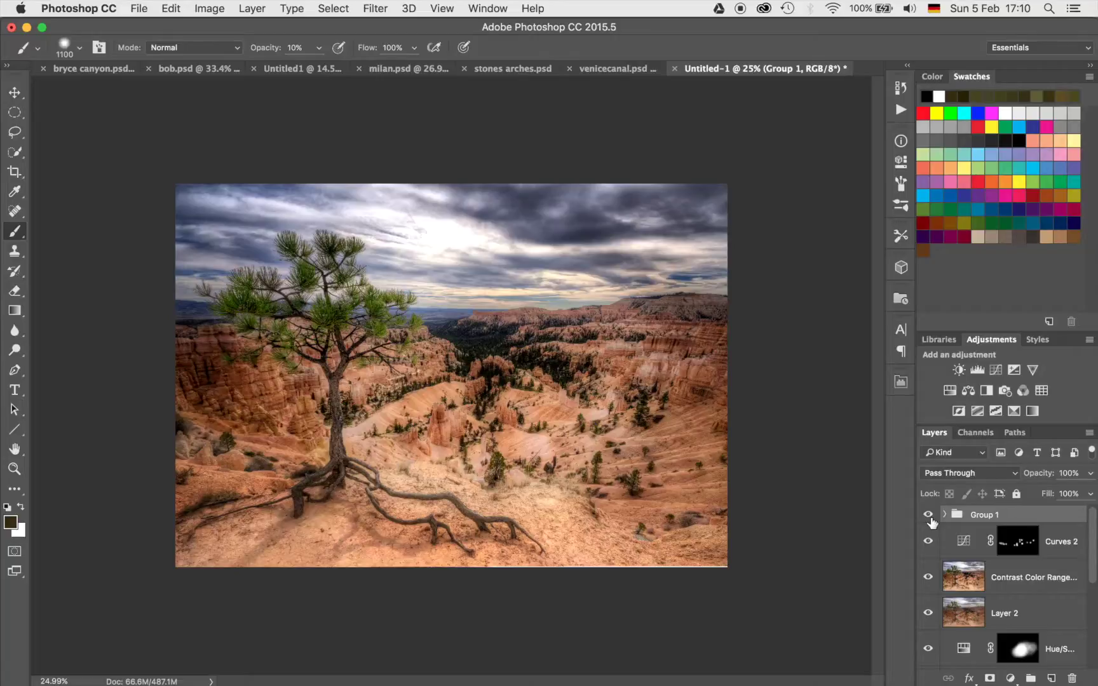
click(928, 514)
click(928, 515)
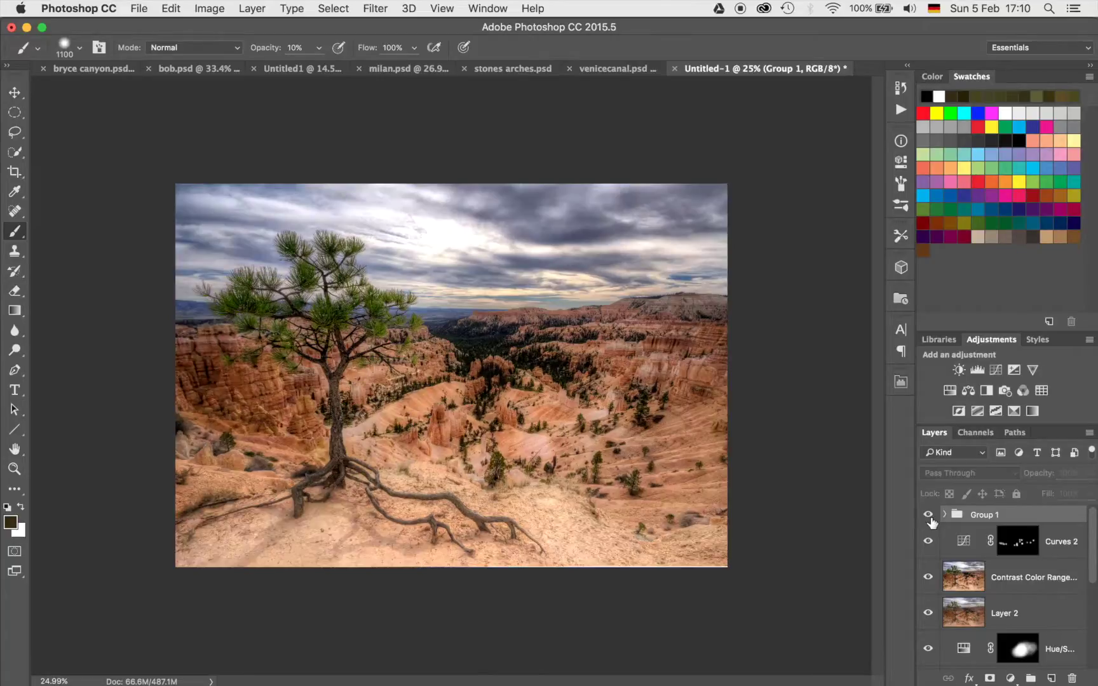
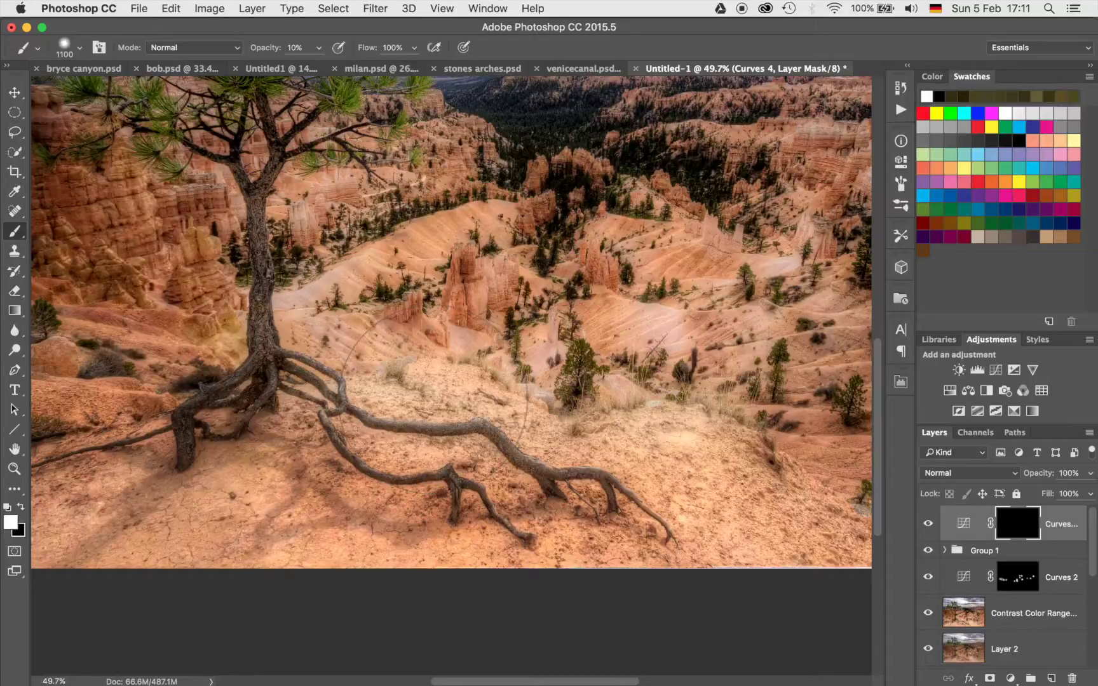
- Paint white with a 700 px brush on the new Curves layer's mask over the ground around the roots, raising the opacity to 30%
key(bracketleft)
key(bracketleft)
key(bracketleft)
key(bracketleft)
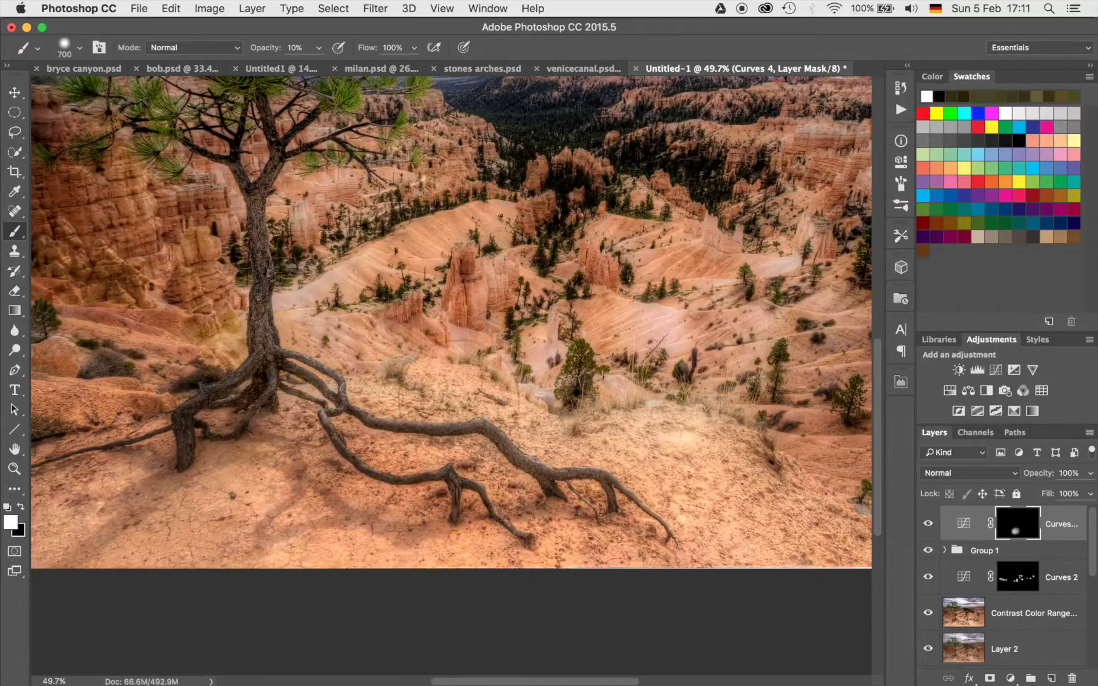
key(3)
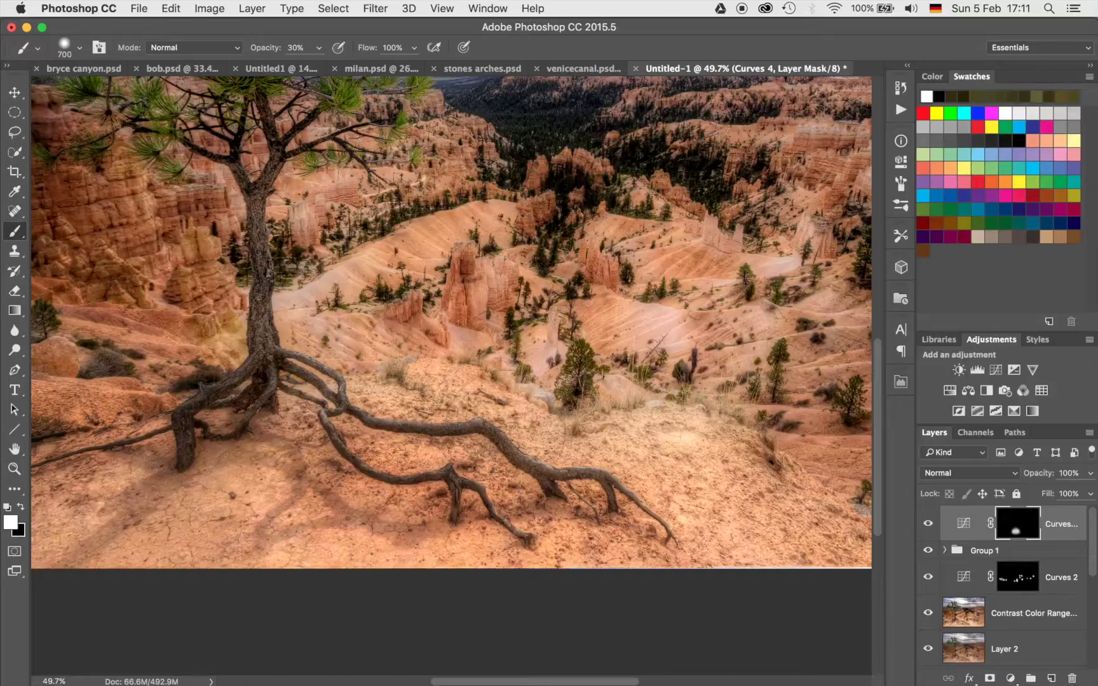
mouse_move(628, 444)
mouse_down()
mouse_move(661, 438)
mouse_move(730, 483)
mouse_move(749, 515)
mouse_up()
mouse_move(698, 482)
mouse_down()
mouse_move(553, 438)
mouse_move(470, 381)
mouse_move(381, 375)
mouse_move(311, 400)
mouse_up()
- Enlarge the brush to 1600 px at 20% opacity and paint white on the same Curves mask around the trunk's base
scroll(286, 381, down, 2)
key(bracketright)
key(bracketright)
key(bracketright)
key(bracketright)
key(bracketright)
key(bracketright)
key(bracketright)
key(bracketright)
key(bracketright)
drag(322, 345, 210, 415)
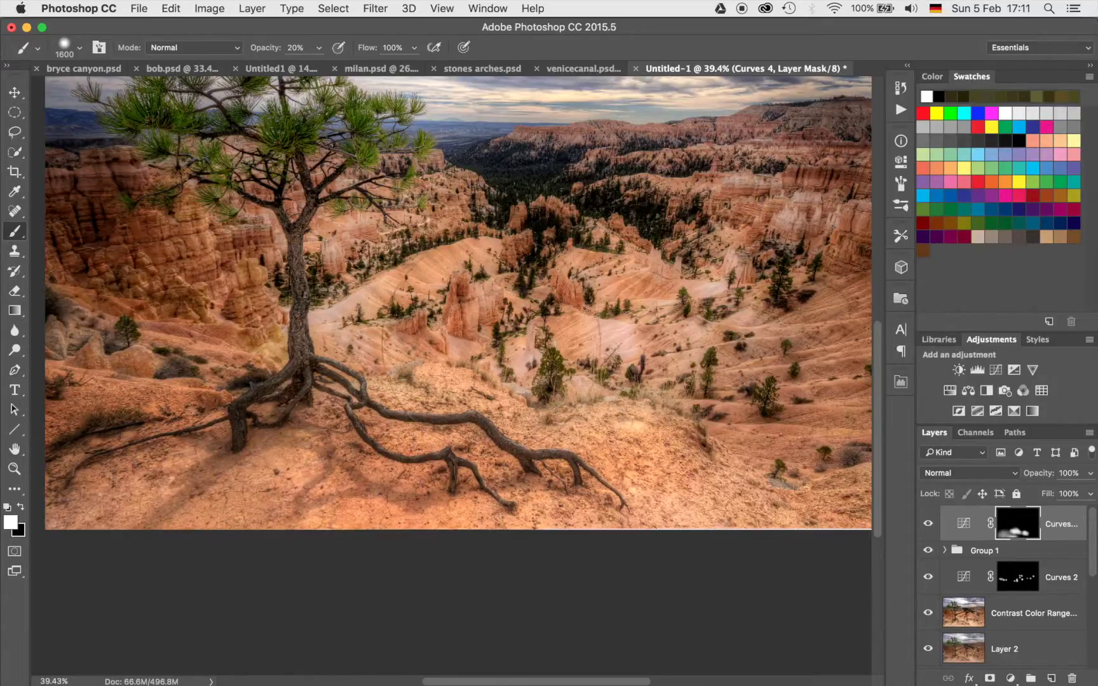
- Add a Curves layer that raises input 160 to output 181, and invert its mask to black
click(995, 370)
drag(775, 282, 775, 265)
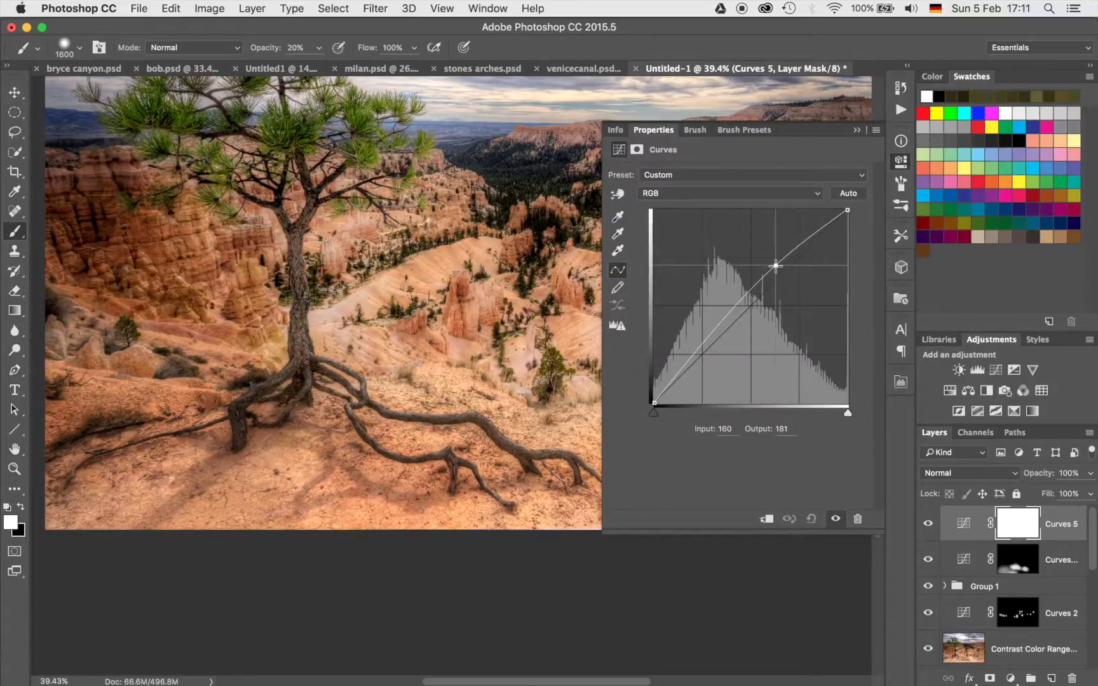
click(855, 130)
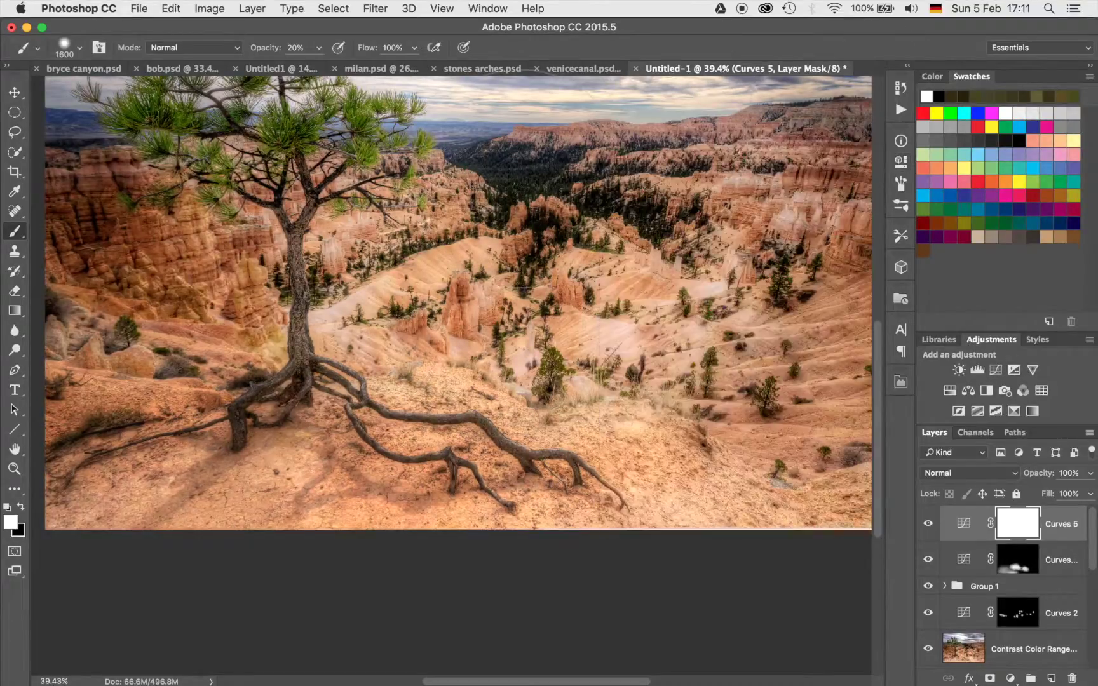
scroll(185, 279, up, 8)
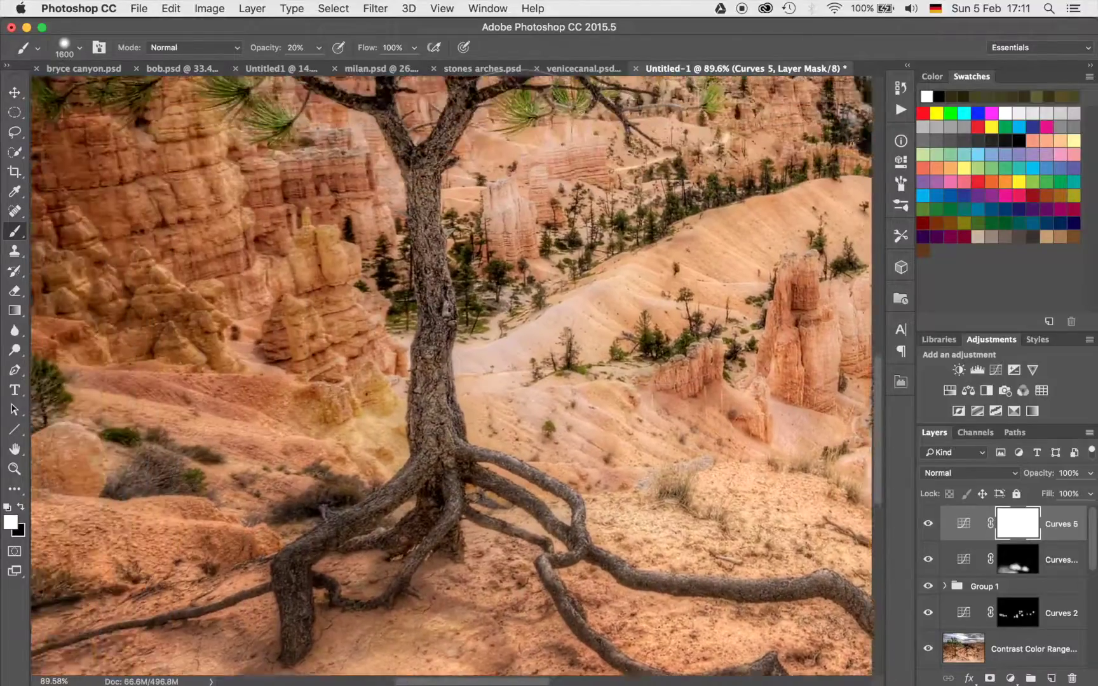
scroll(538, 394, up, 3)
key(super+i)
- Paint white at 20% opacity with a 150 px brush on the brightening Curves mask along the tree trunk
key(bracketleft)
key(bracketleft)
key(bracketleft)
key(bracketleft)
key(bracketleft)
key(bracketleft)
key(bracketleft)
key(bracketleft)
key(bracketleft)
key(bracketleft)
key(bracketleft)
key(bracketleft)
key(bracketleft)
key(bracketleft)
key(bracketleft)
key(bracketleft)
key(bracketleft)
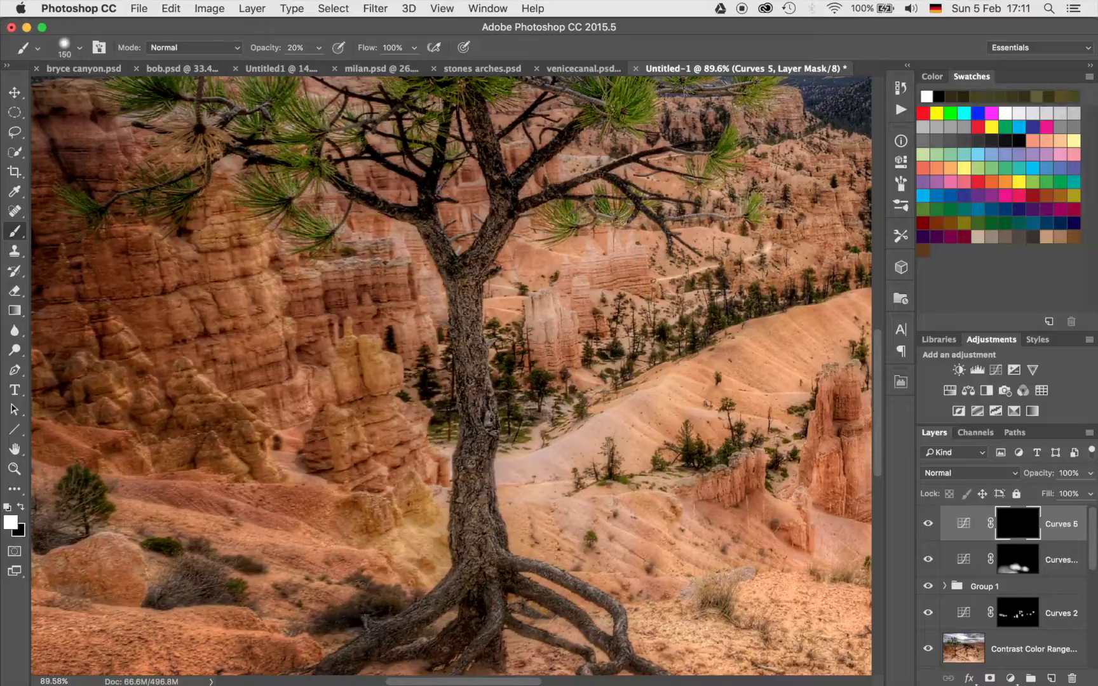
key(bracketleft)
key(bracketright)
drag(476, 533, 464, 483)
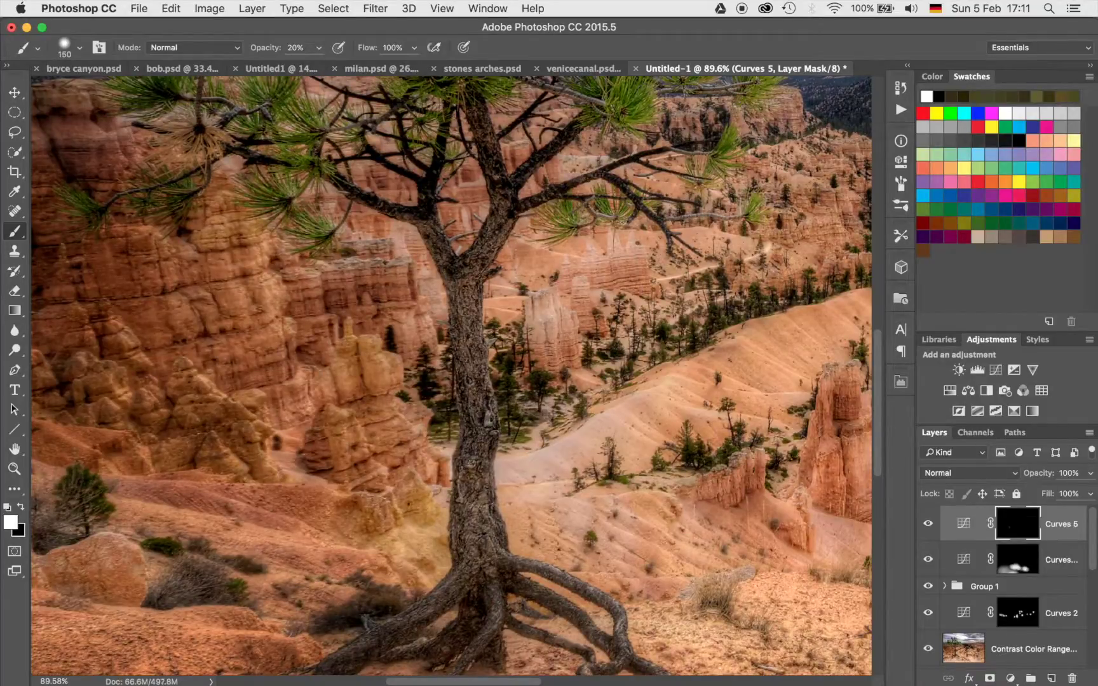
drag(477, 534, 470, 489)
mouse_move(477, 534)
mouse_down()
mouse_move(477, 438)
mouse_move(480, 546)
mouse_move(464, 260)
mouse_move(486, 235)
mouse_up()
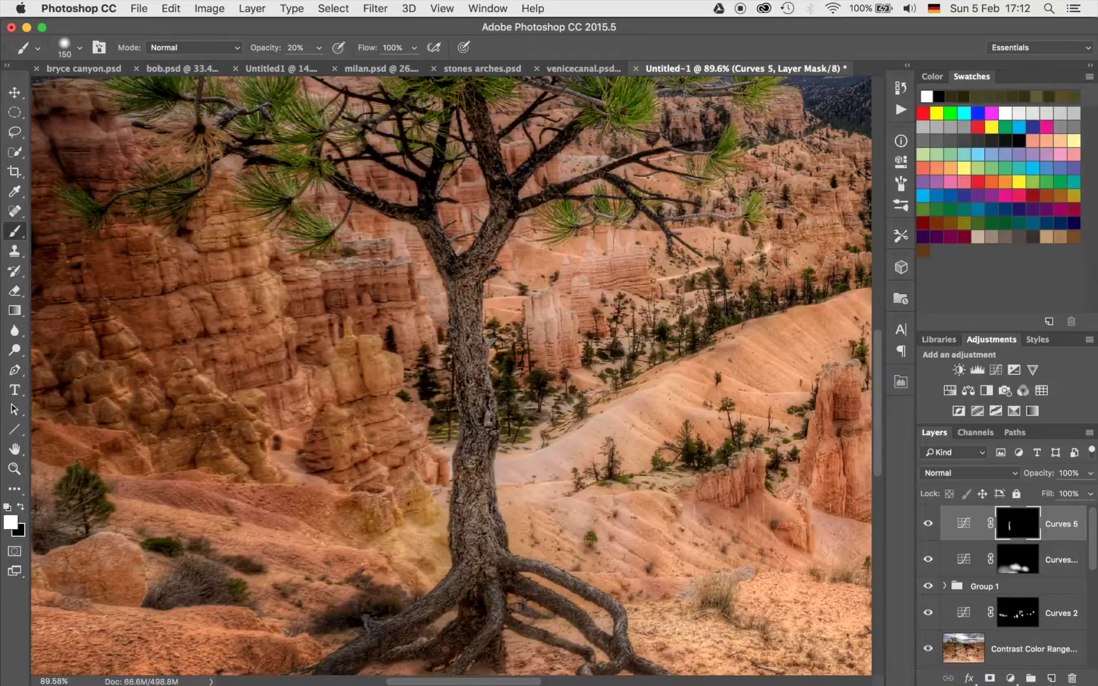
- Compare the tree with and without the trunk-brightening Curves layer
key(super+0)
click(928, 523)
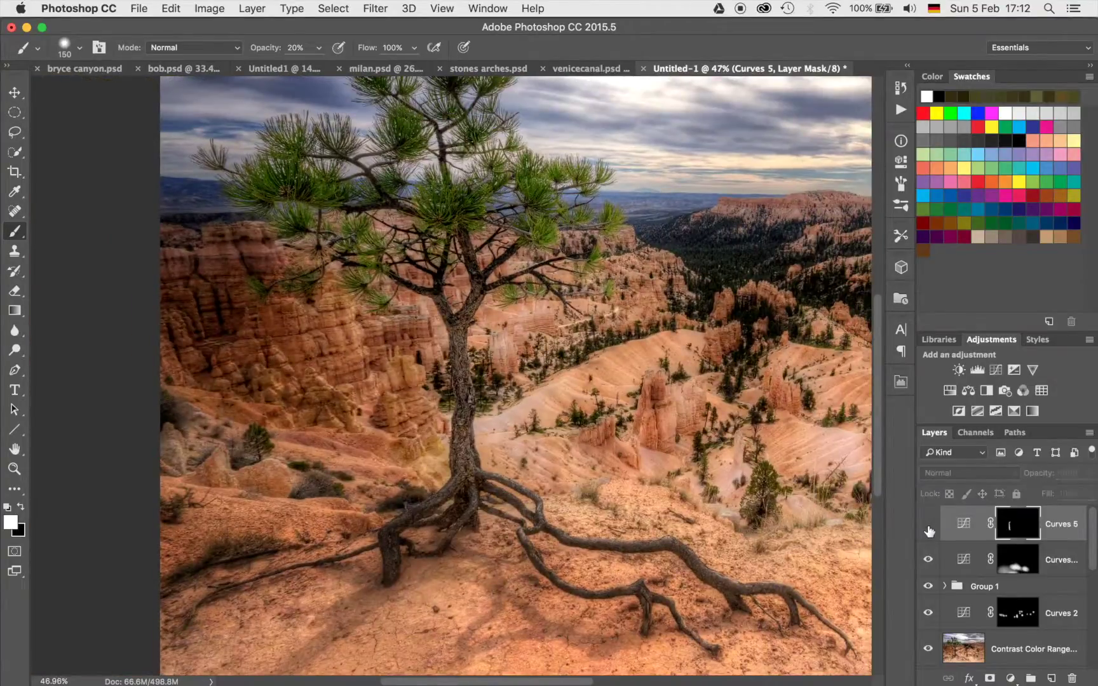
click(928, 526)
- Stamp all visible layers into a new layer and heal the white line along the photo's bottom edge with a 60 px Content-Aware Spot Healing Brush
scroll(757, 366, down, 3)
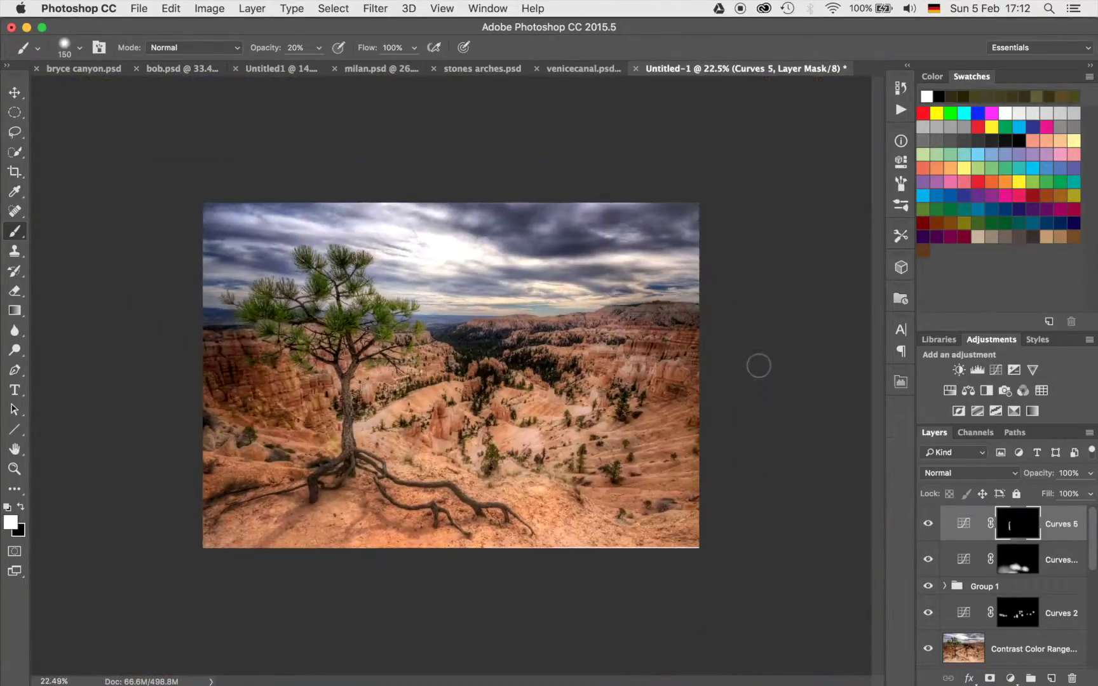
scroll(758, 366, up, 2)
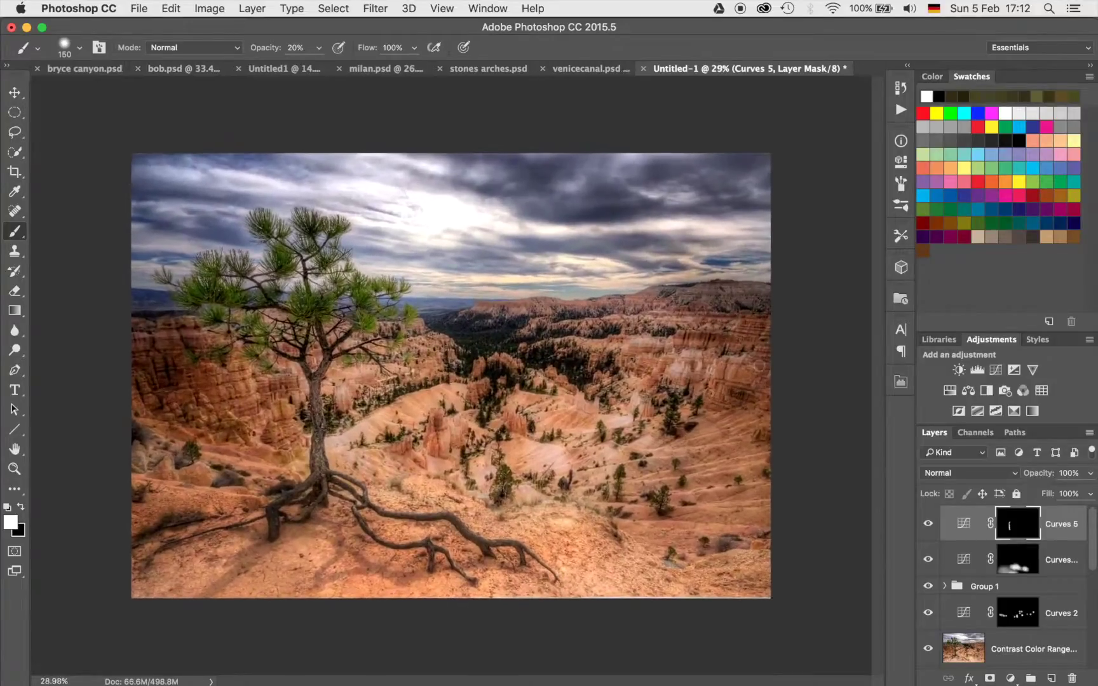
scroll(758, 366, up, 3)
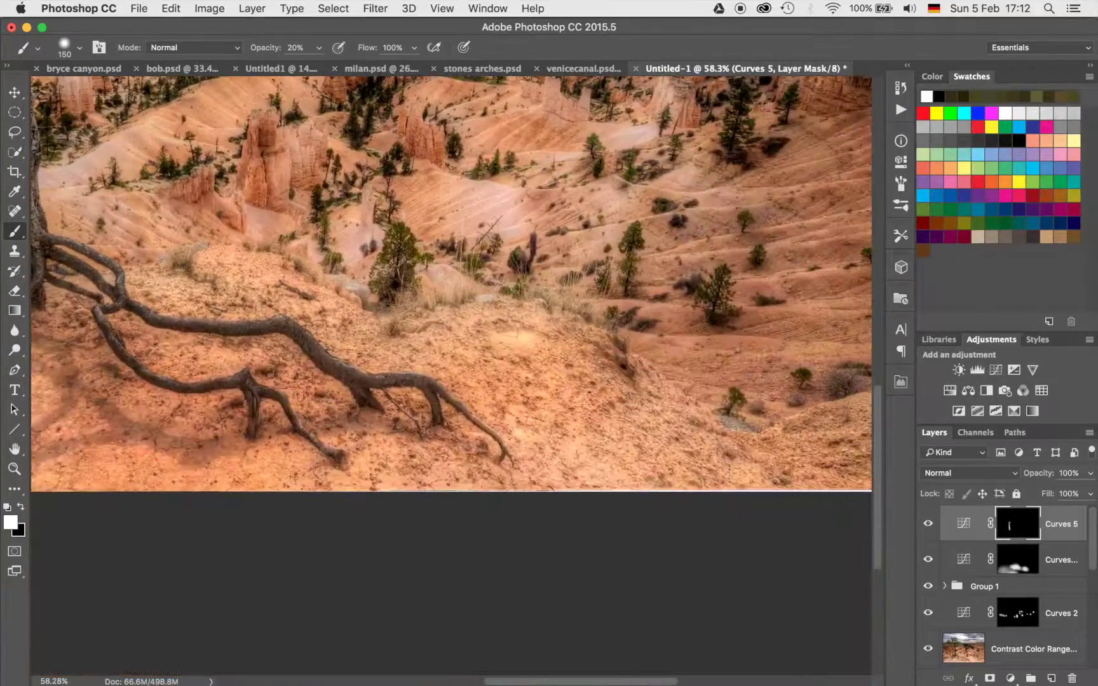
scroll(412, 406, up, 4)
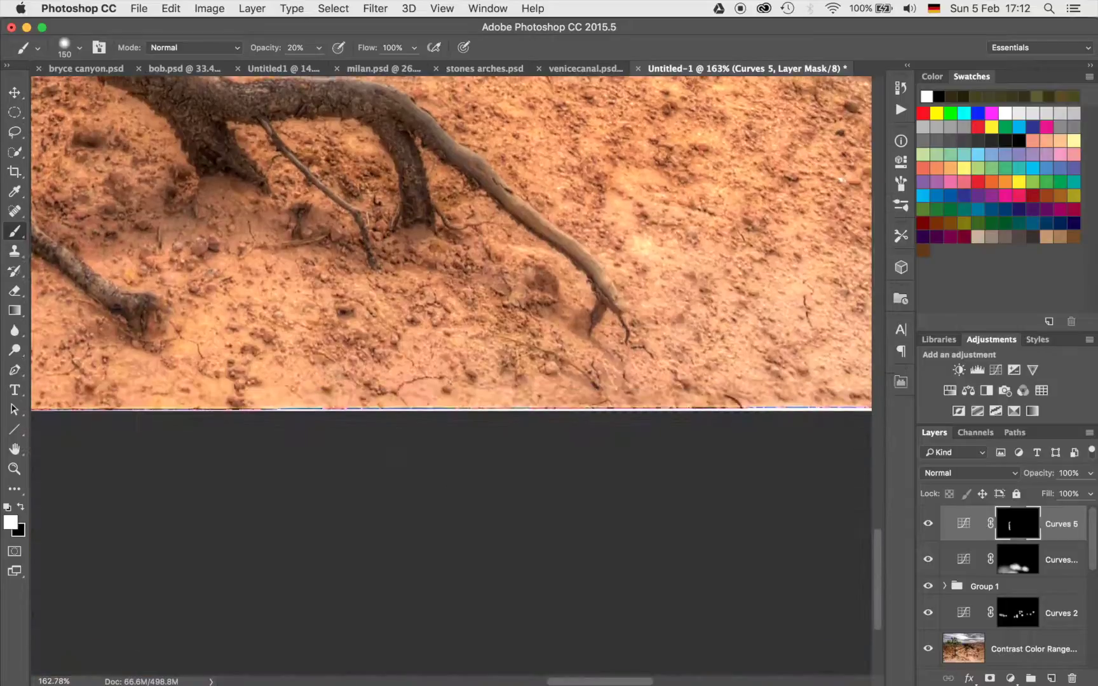
scroll(305, 330, down, 4)
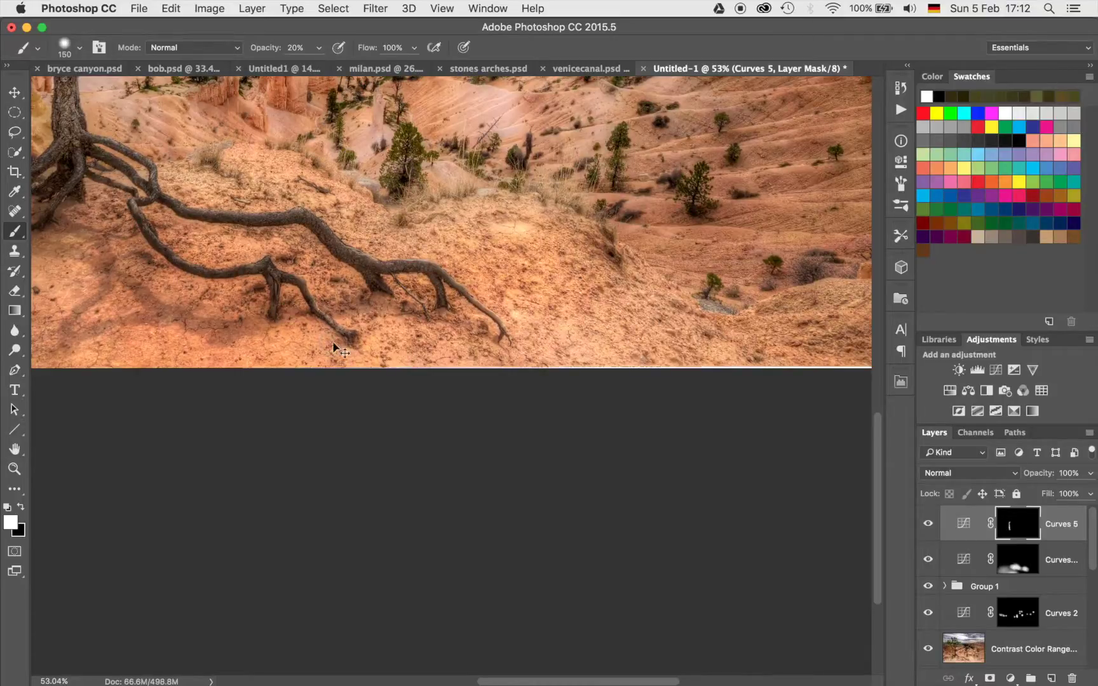
key(super+alt+shift+e)
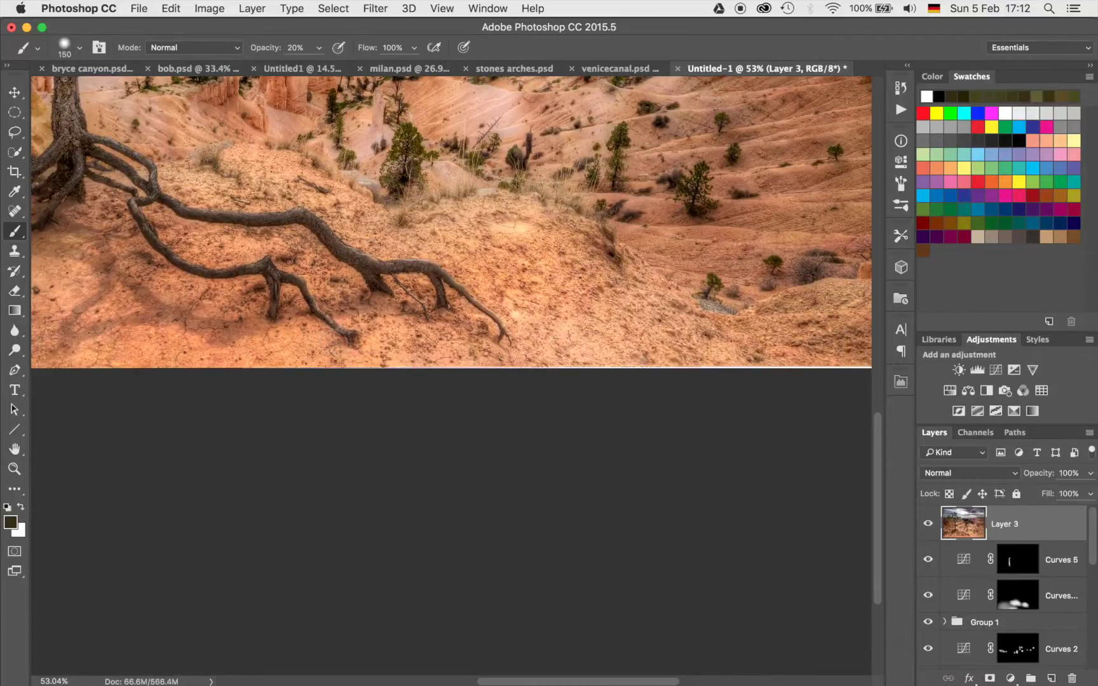
key(j)
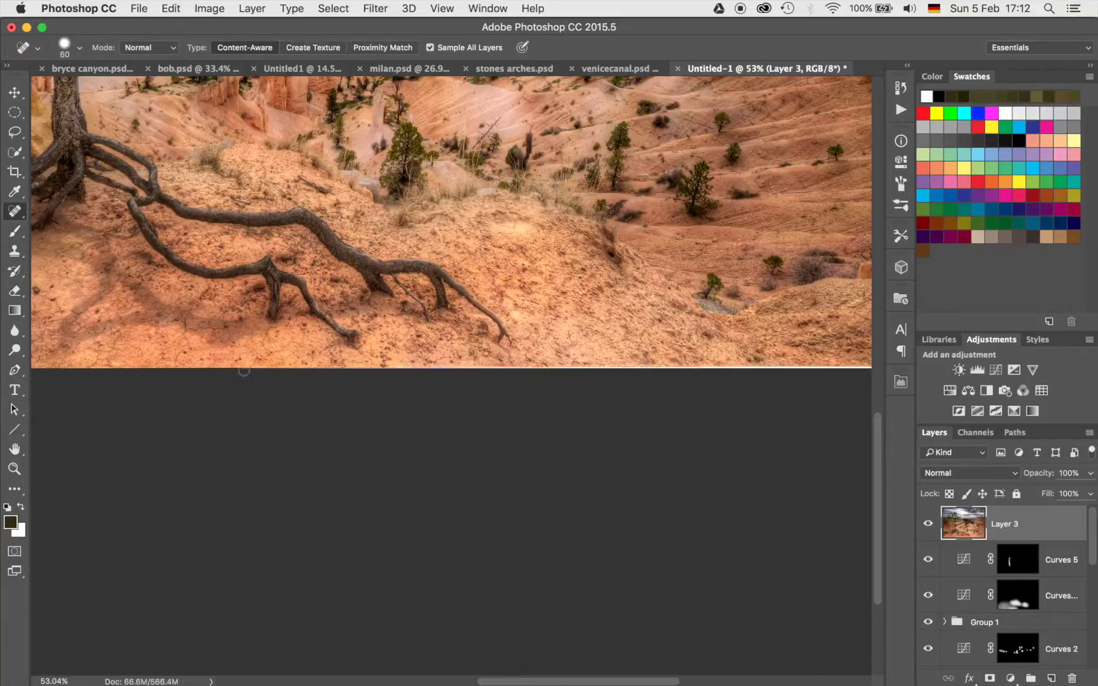
scroll(244, 371, right, 10)
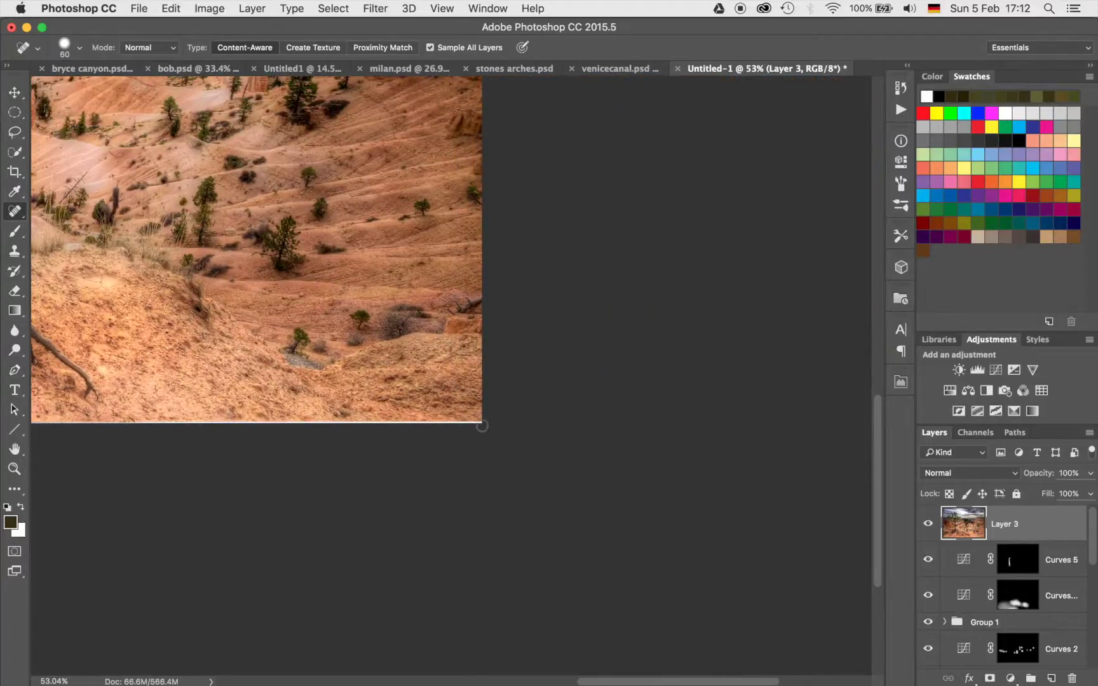
scroll(525, 434, left, 6)
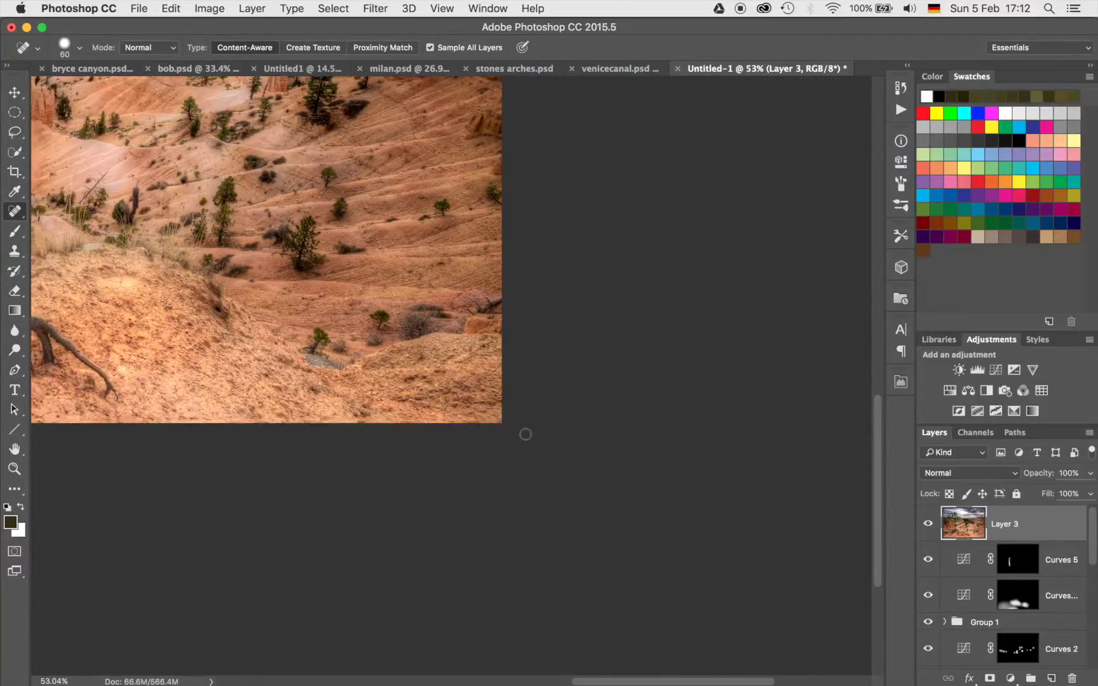
scroll(525, 434, left, 5)
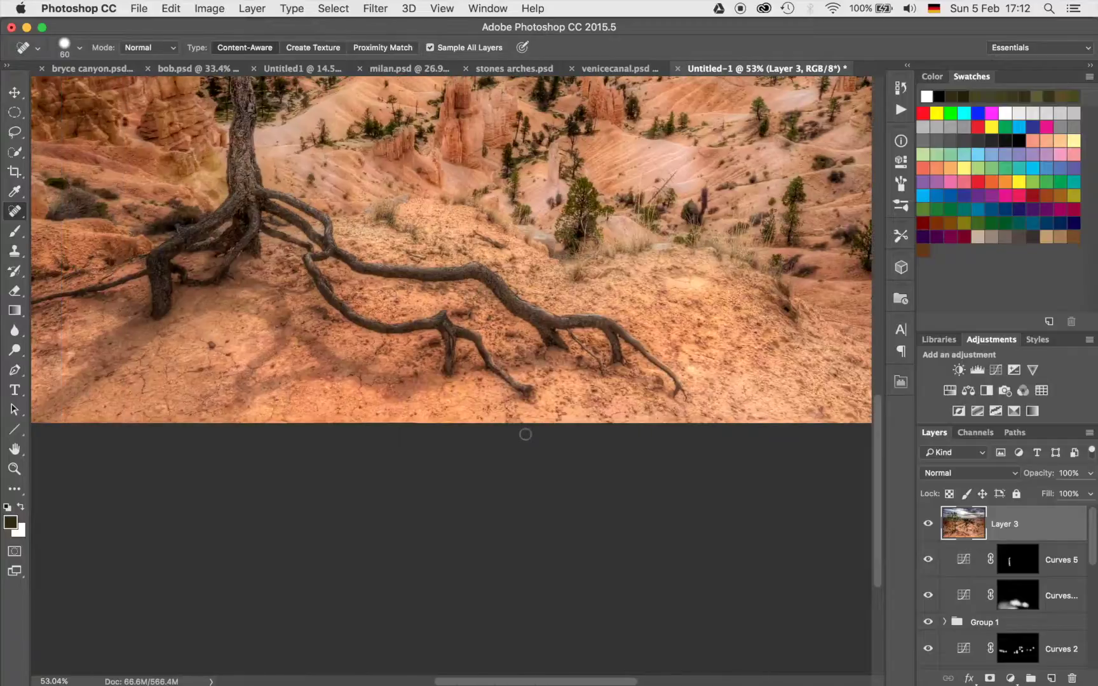
- Warp the stamped layer by pulling its bottom-left corner horizontally outward beyond the canvas, and apply the transform
scroll(525, 434, down, 10)
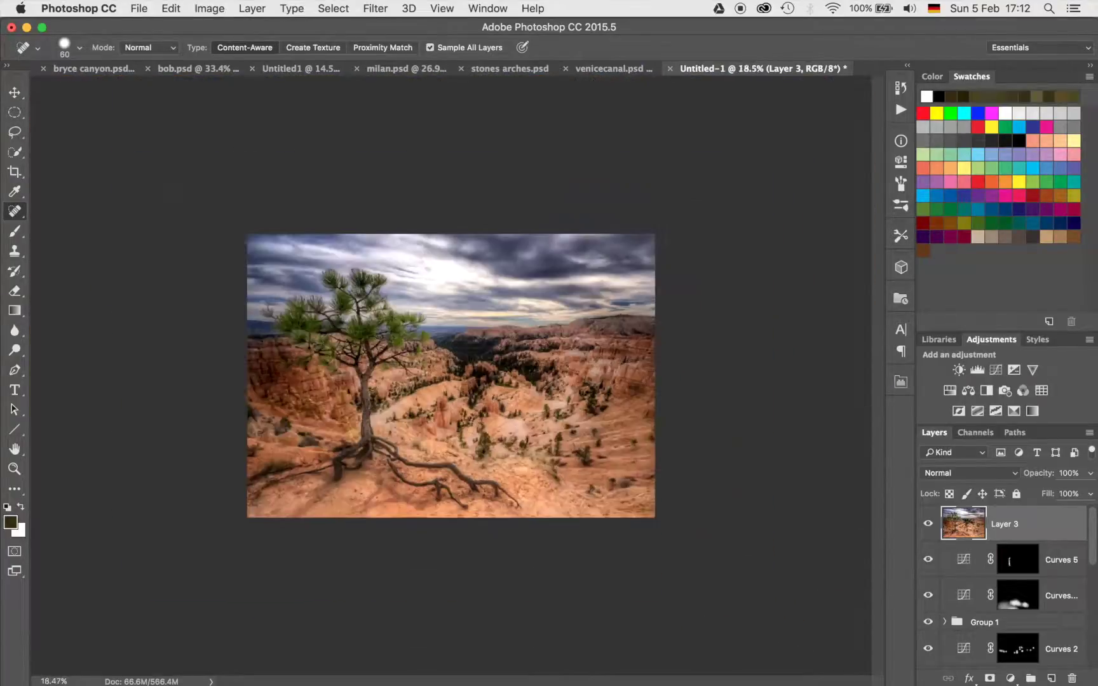
scroll(451, 374, down, 3)
scroll(451, 375, up, 4)
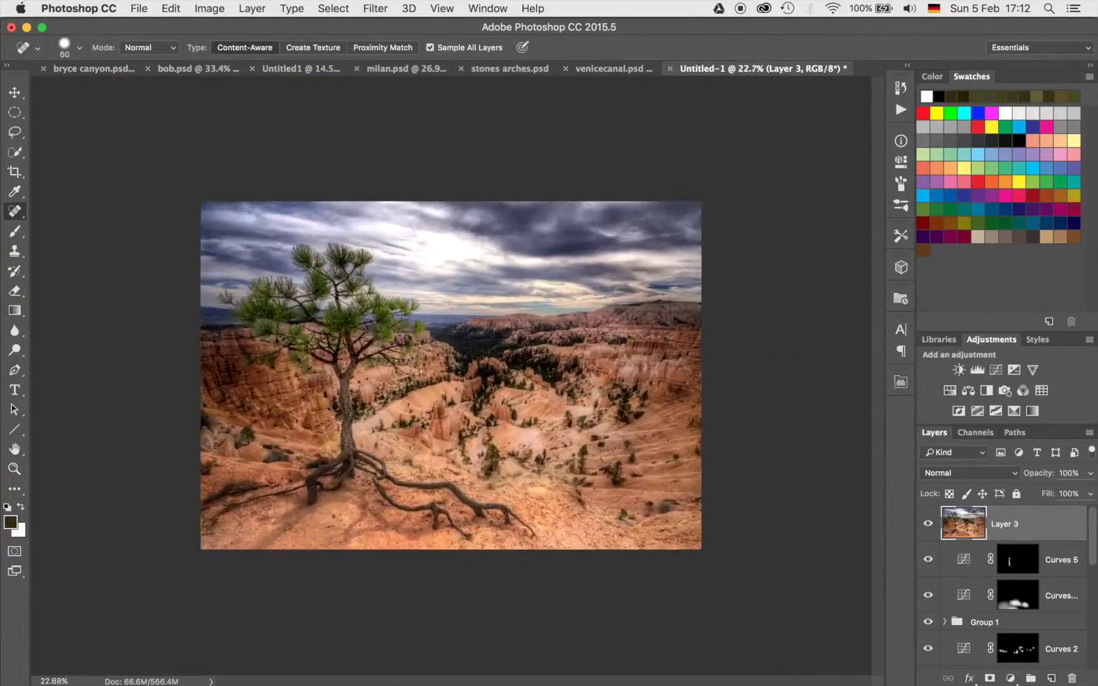
scroll(451, 374, up, 2)
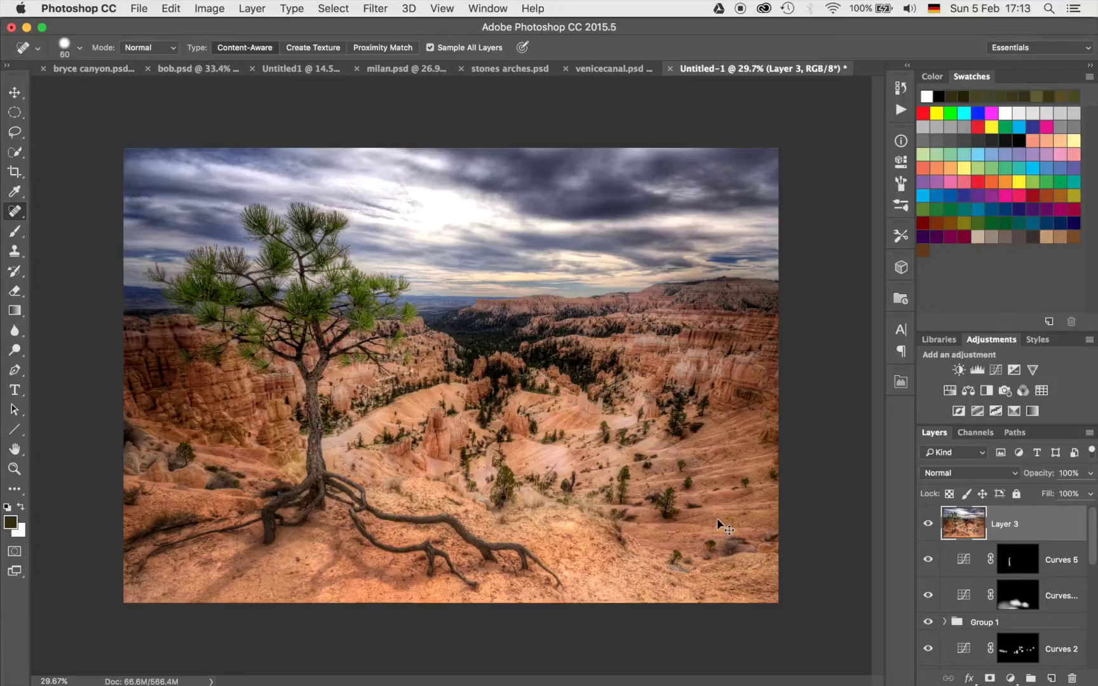
key(super+t)
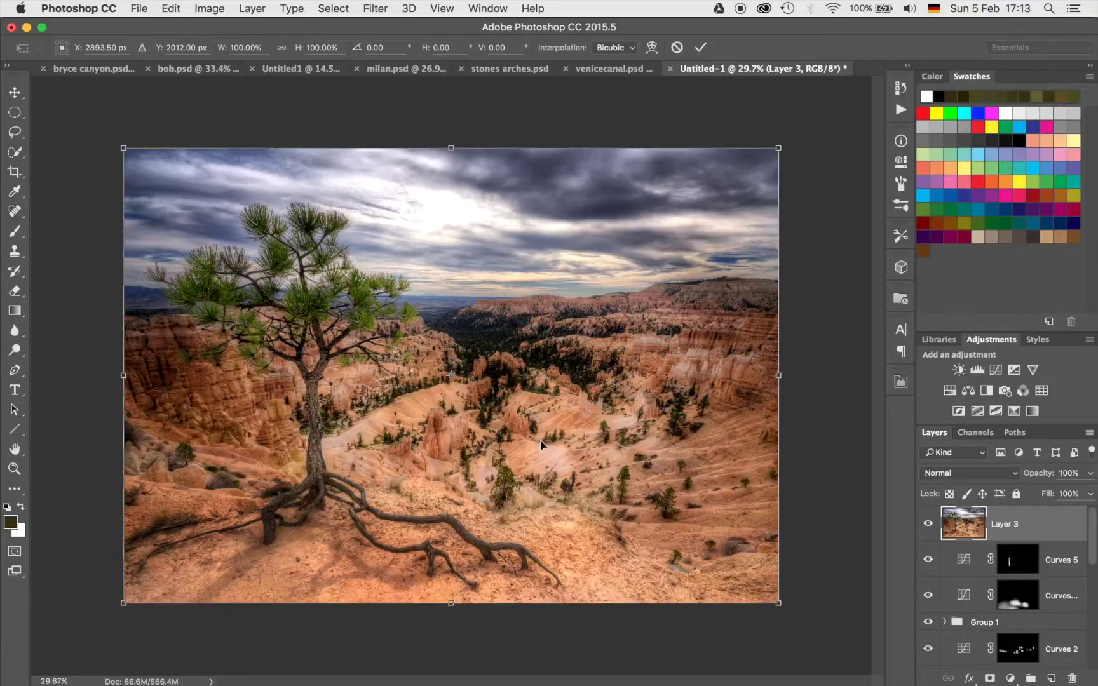
click(653, 48)
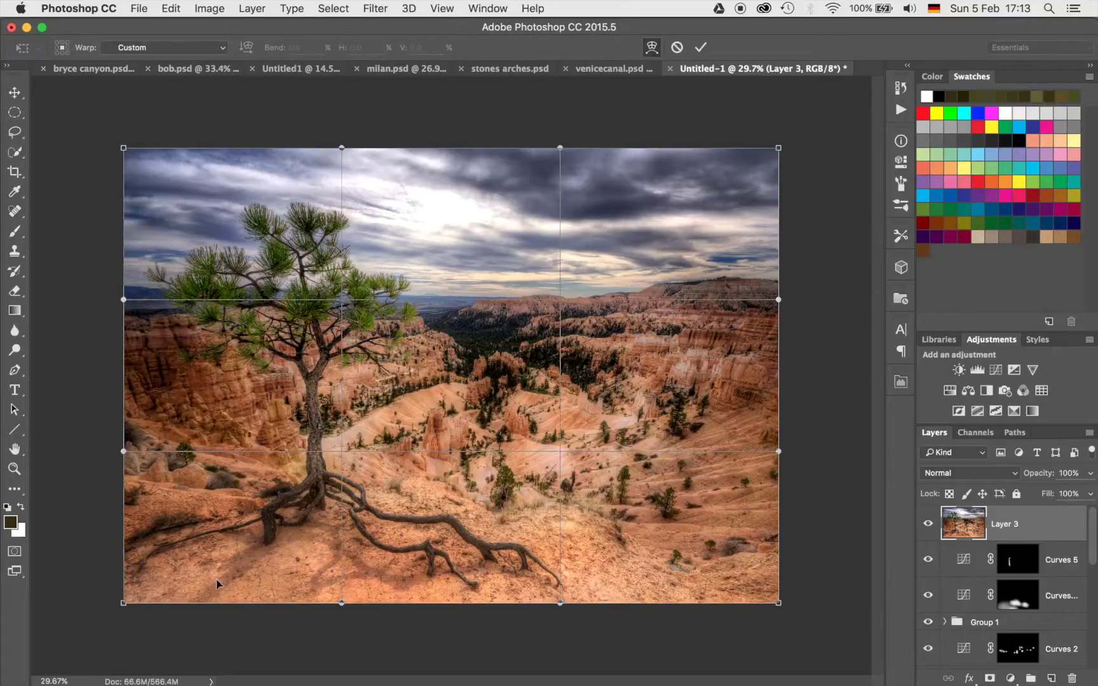
drag(118, 604, 88, 604)
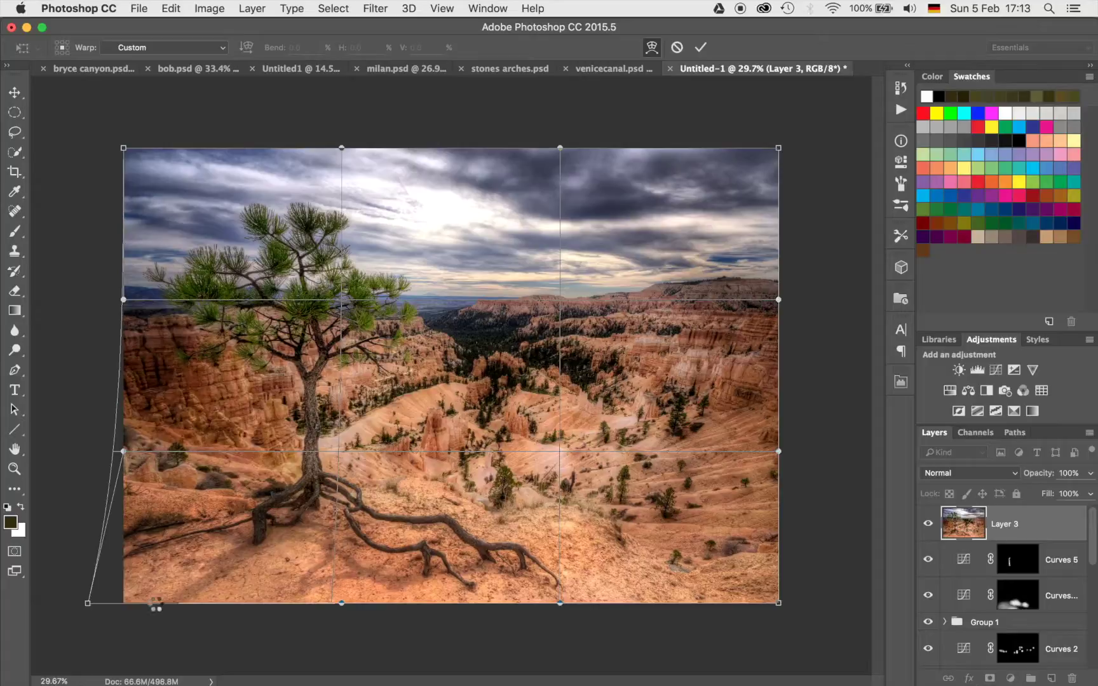
key(Return)
key(j)
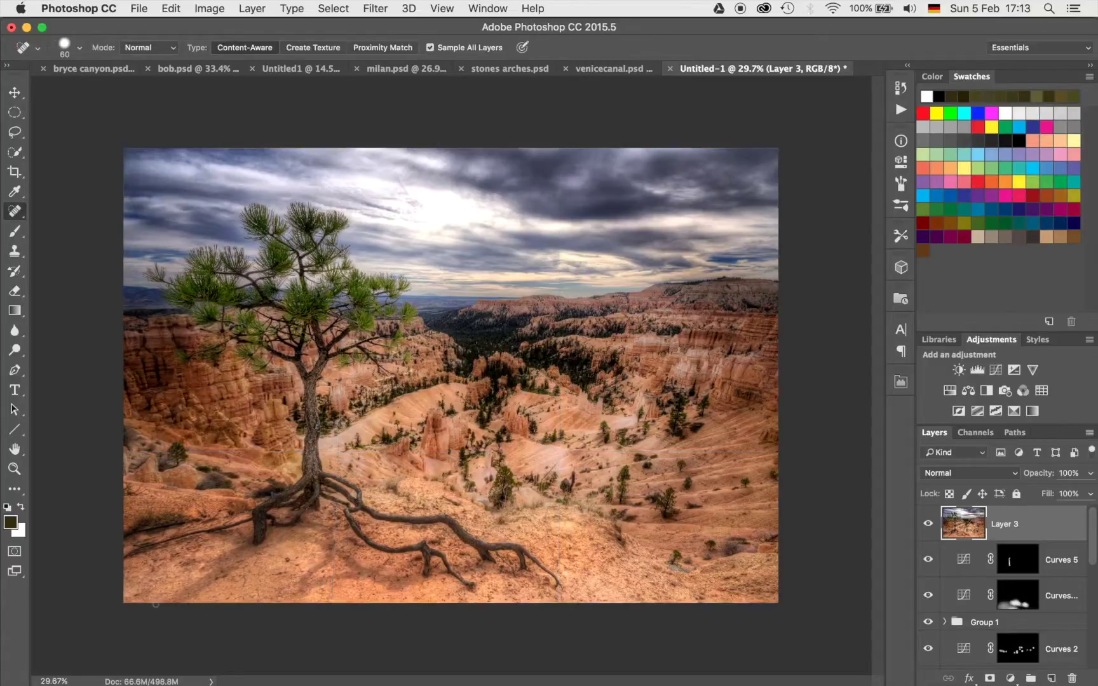
- Compare the photo with and without the warped layer, checking the tree roots and bottom-left corner
click(929, 523)
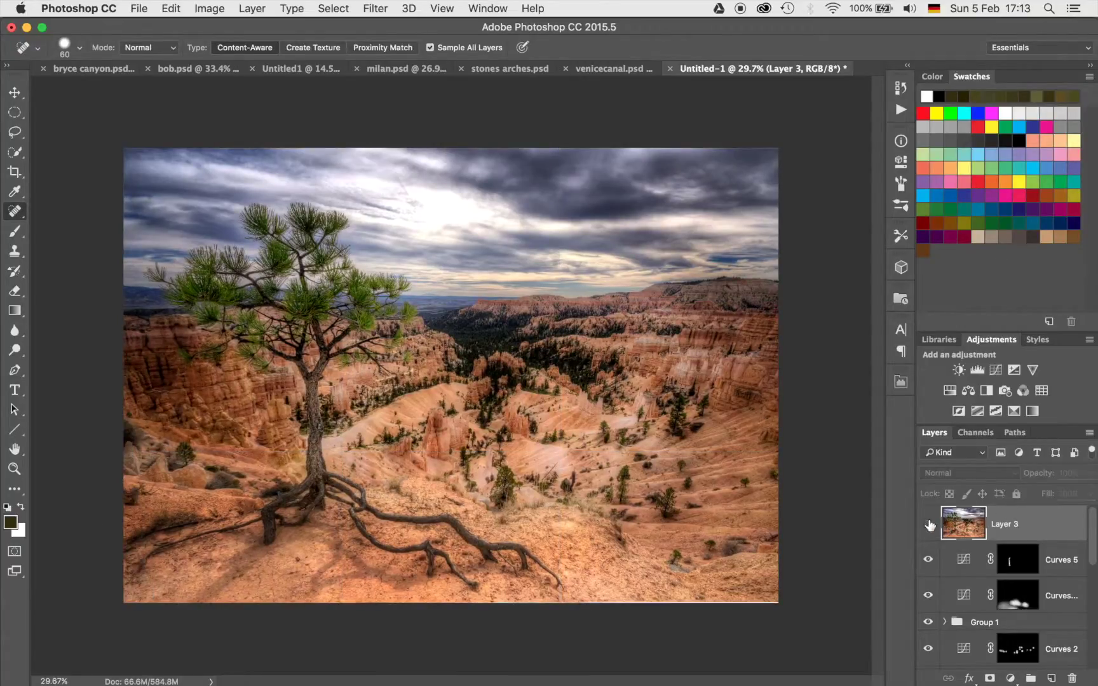
click(928, 523)
click(928, 524)
click(928, 524)
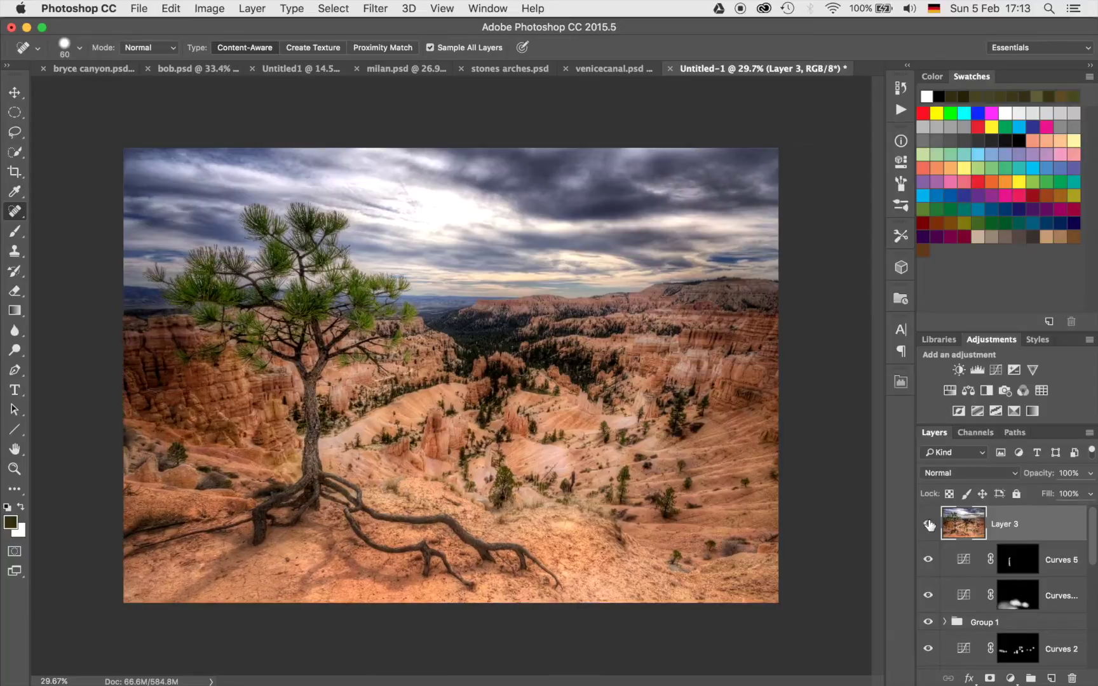
click(928, 523)
click(928, 524)
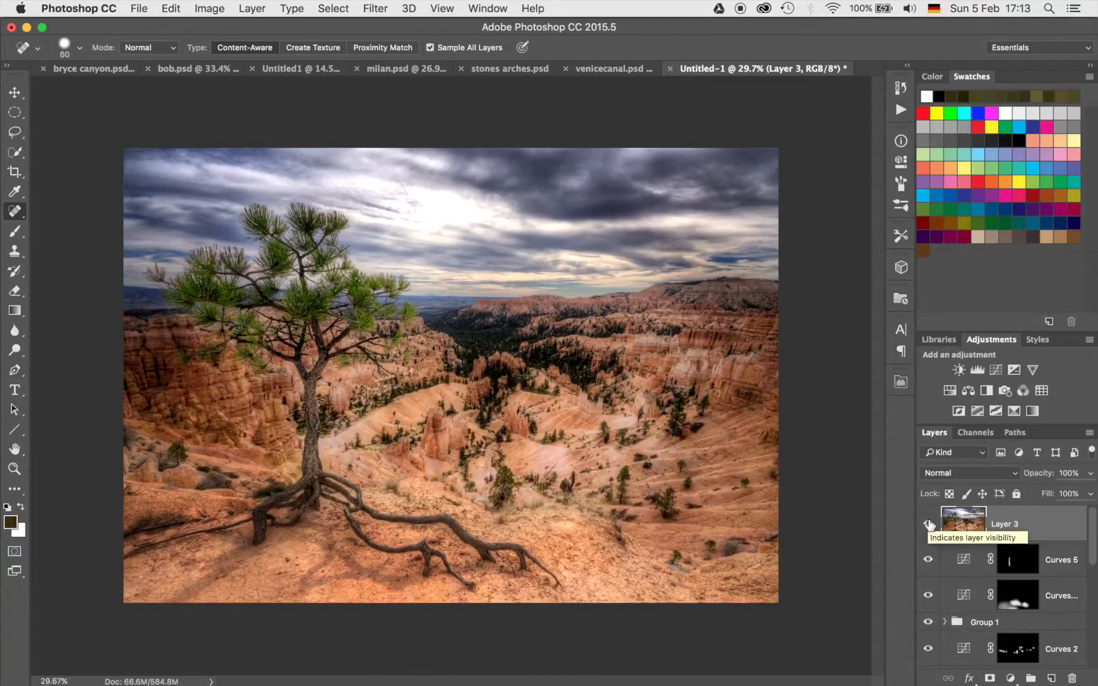
scroll(451, 374, down, 2)
scroll(451, 374, up, 2)
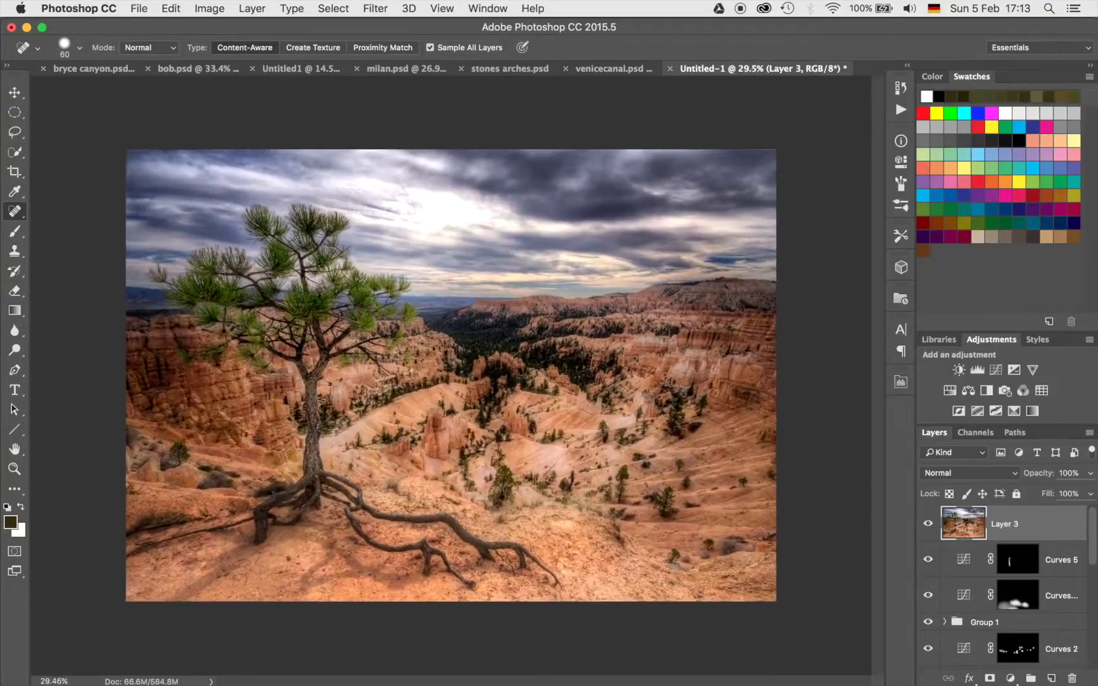